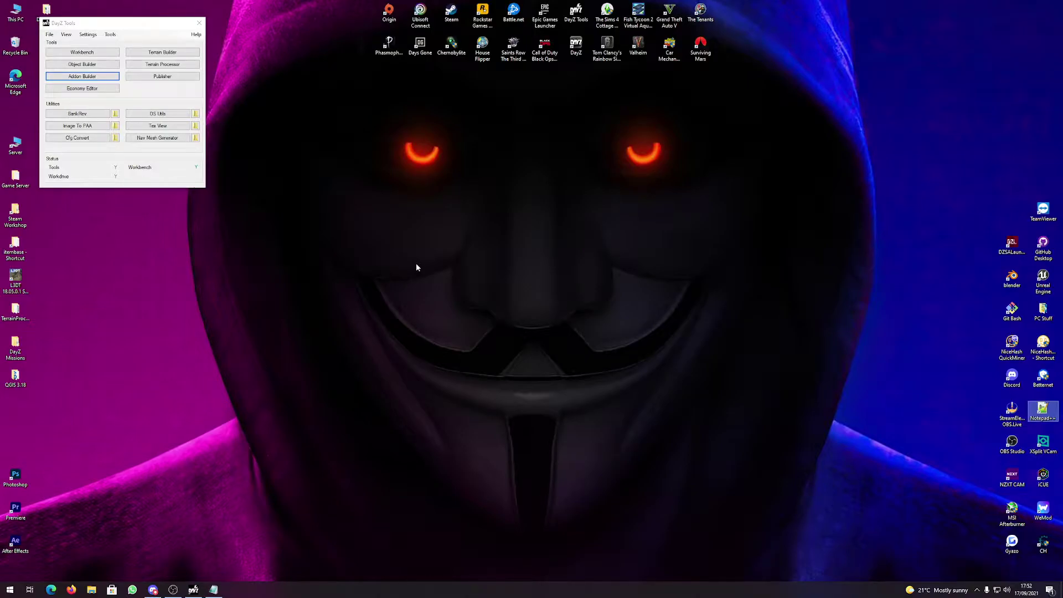
Open File Explorer at This PC from the DayZ Tools Tools menu.
{"action": "left_click", "coordinate": [108, 34]}
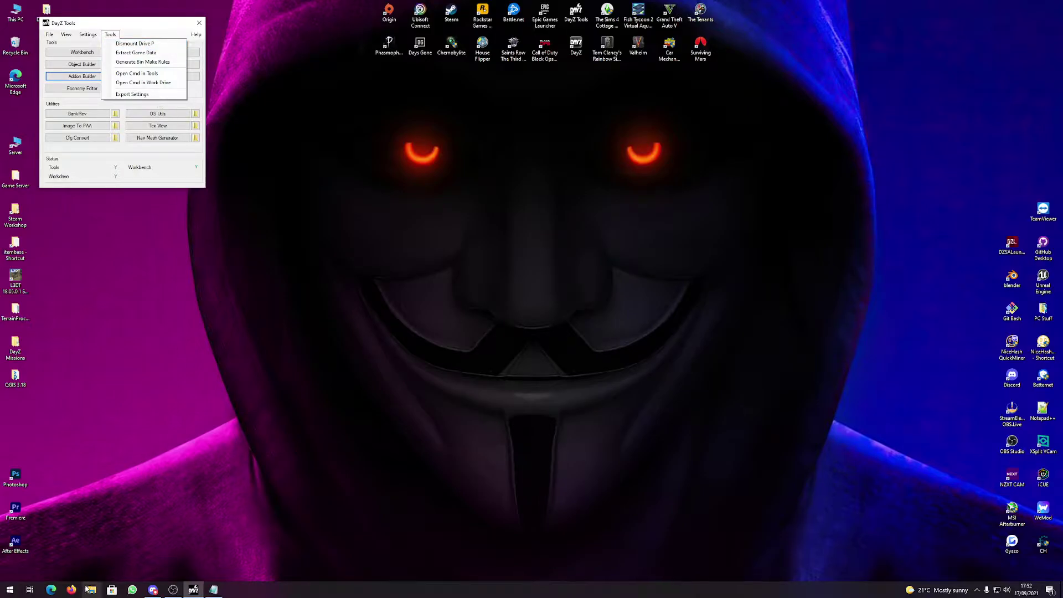
{"action": "left_click", "coordinate": [92, 590]}
Browse to P:\Edits\Milbox and preview MilBox1.fbx in 3D Viewer.
{"action": "double_click", "coordinate": [636, 239]}
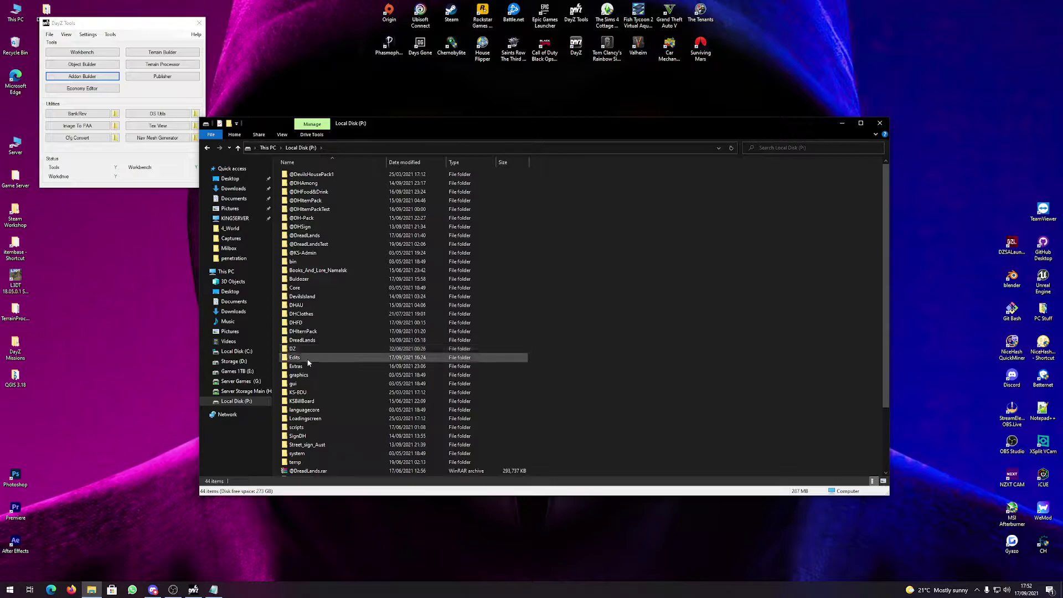
{"action": "double_click", "coordinate": [304, 357]}
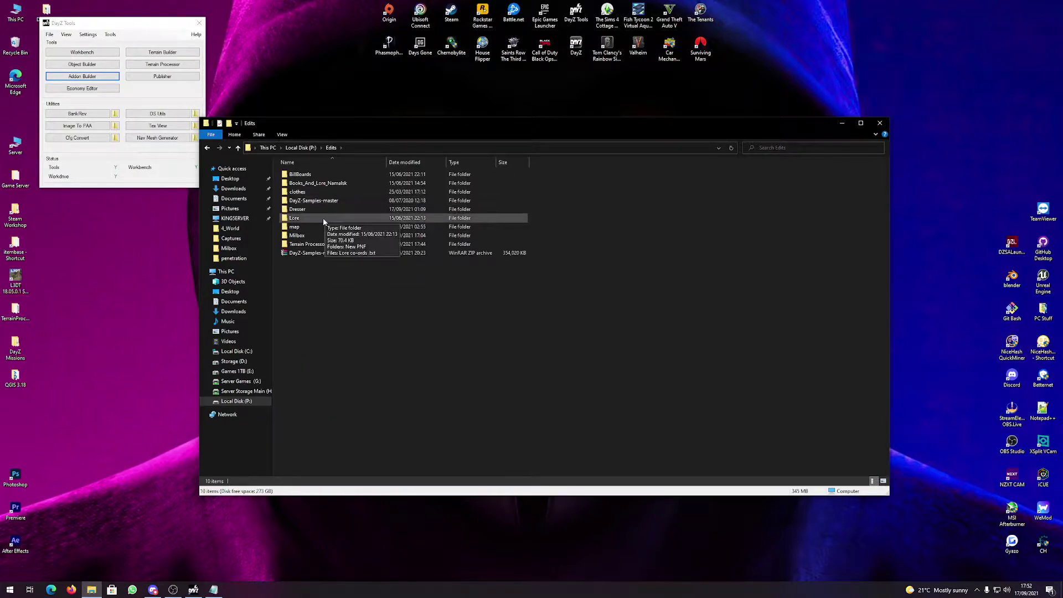
{"action": "double_click", "coordinate": [313, 236]}
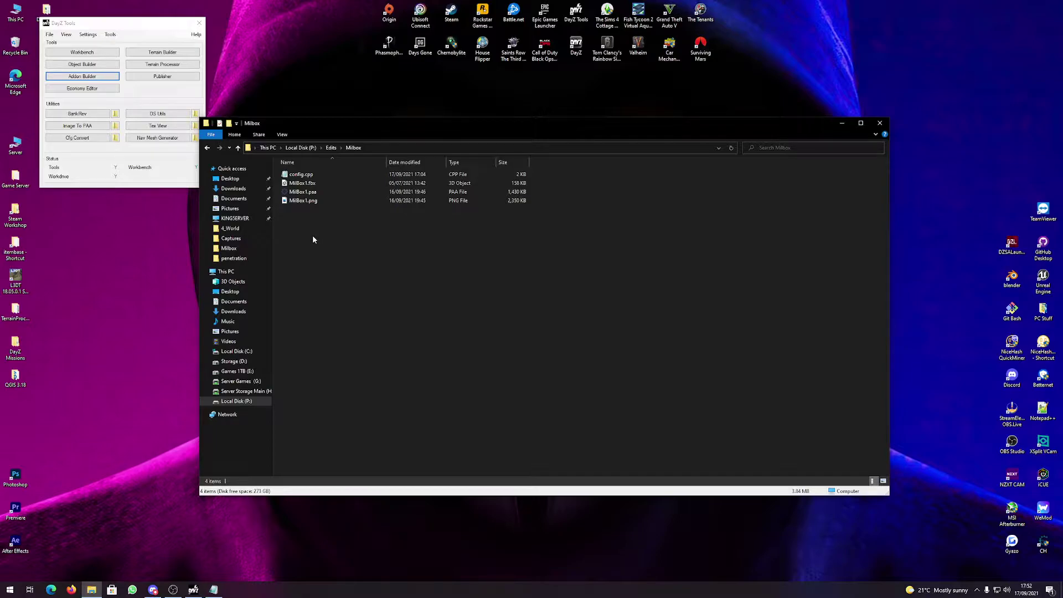
{"action": "double_click", "coordinate": [324, 182]}
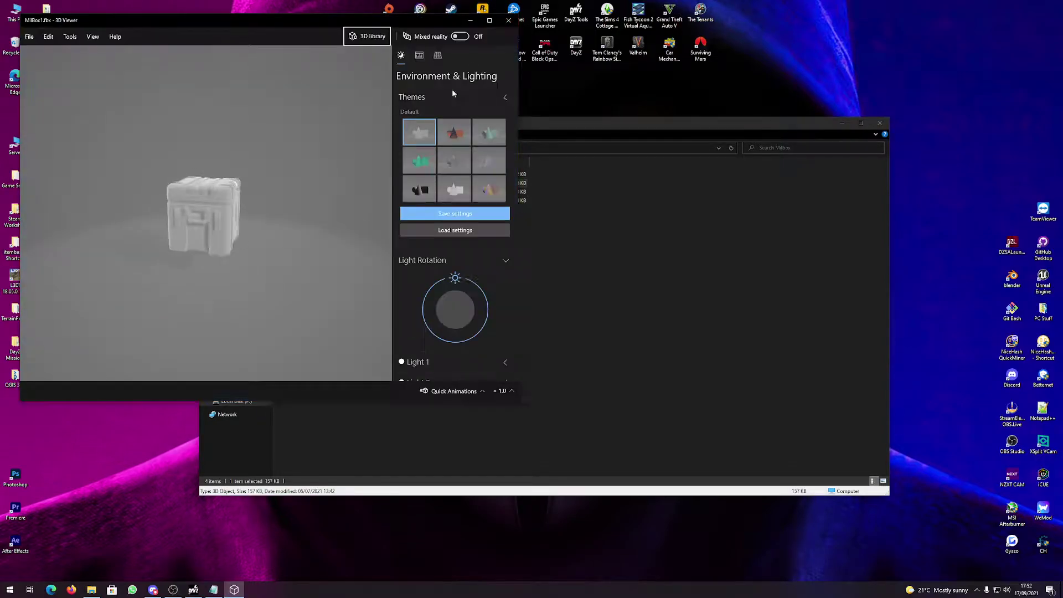
Orbit the white MilBox1 crate in 3D Viewer, then close the preview.
{"action": "left_click_drag", "start_coordinate": [281, 214], "coordinate": [267, 250]}
{"action": "left_click", "coordinate": [619, 257]}
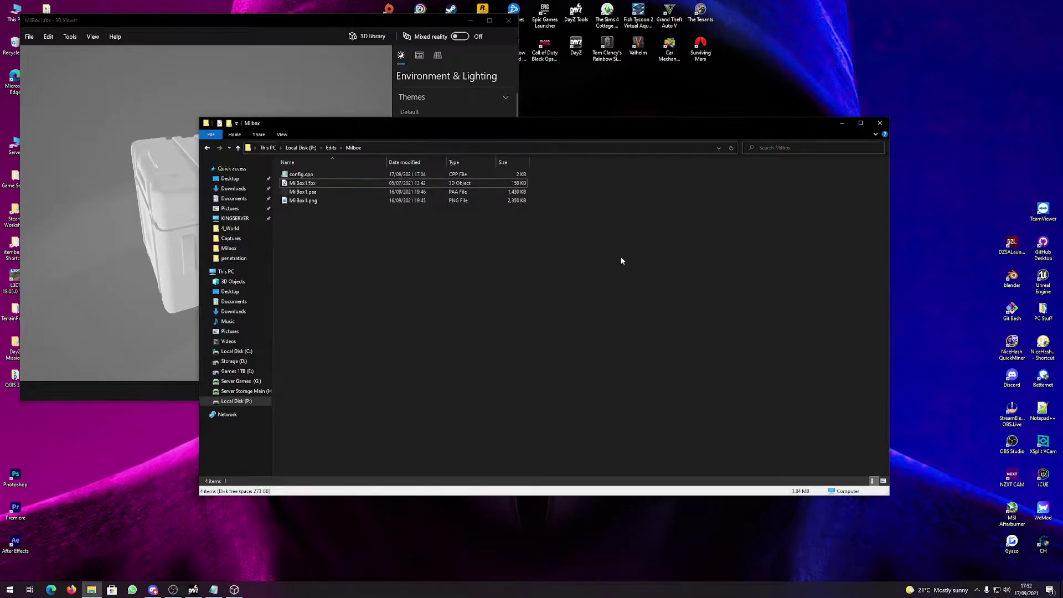
{"action": "left_click_drag", "start_coordinate": [294, 187], "coordinate": [194, 270]}
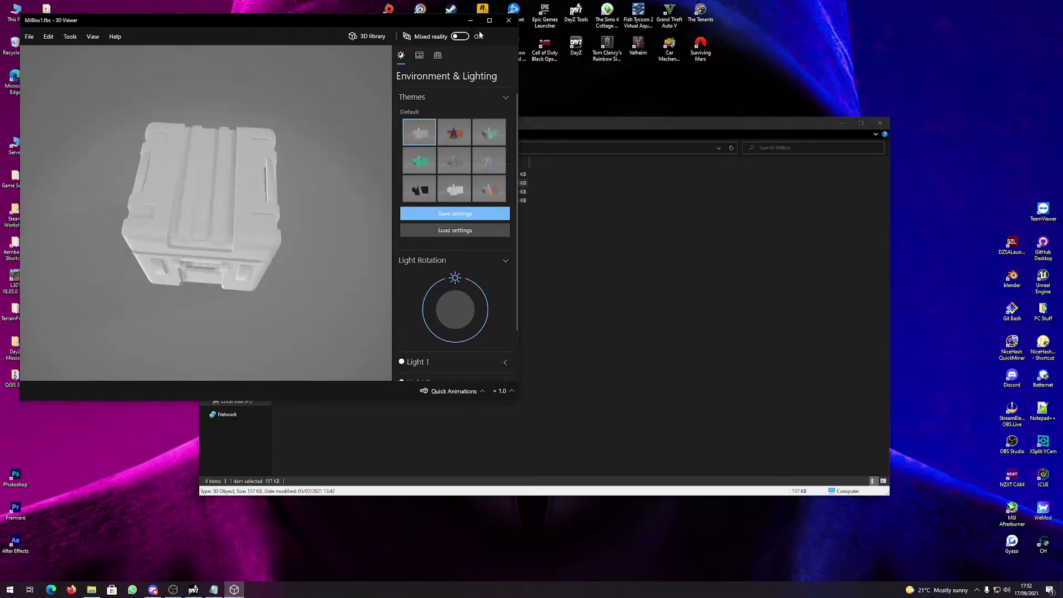
{"action": "left_click", "coordinate": [508, 20]}
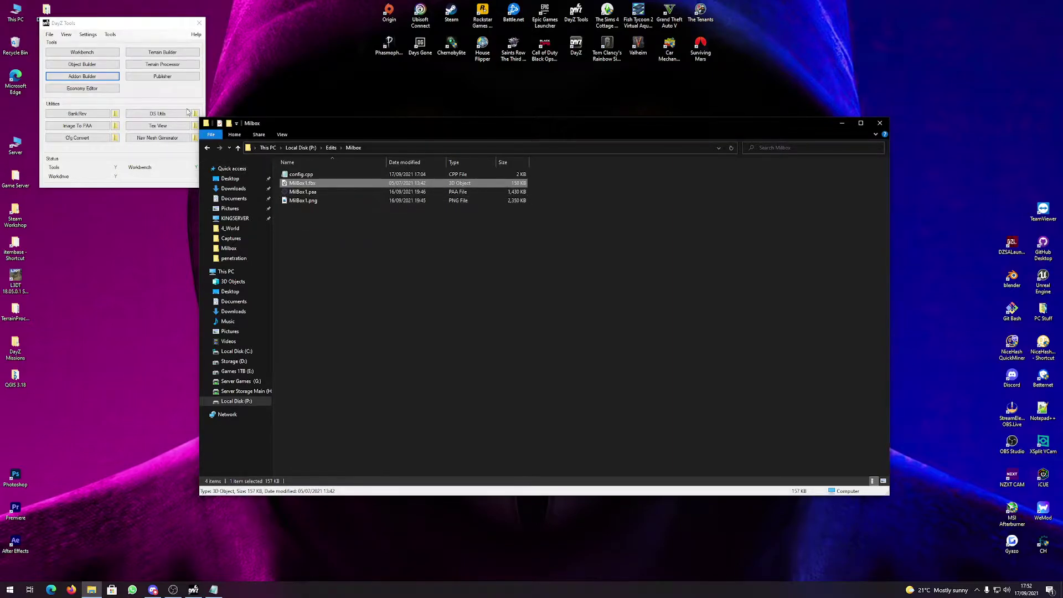
{"action": "left_click", "coordinate": [164, 129]}
{"action": "left_click", "coordinate": [871, 207]}
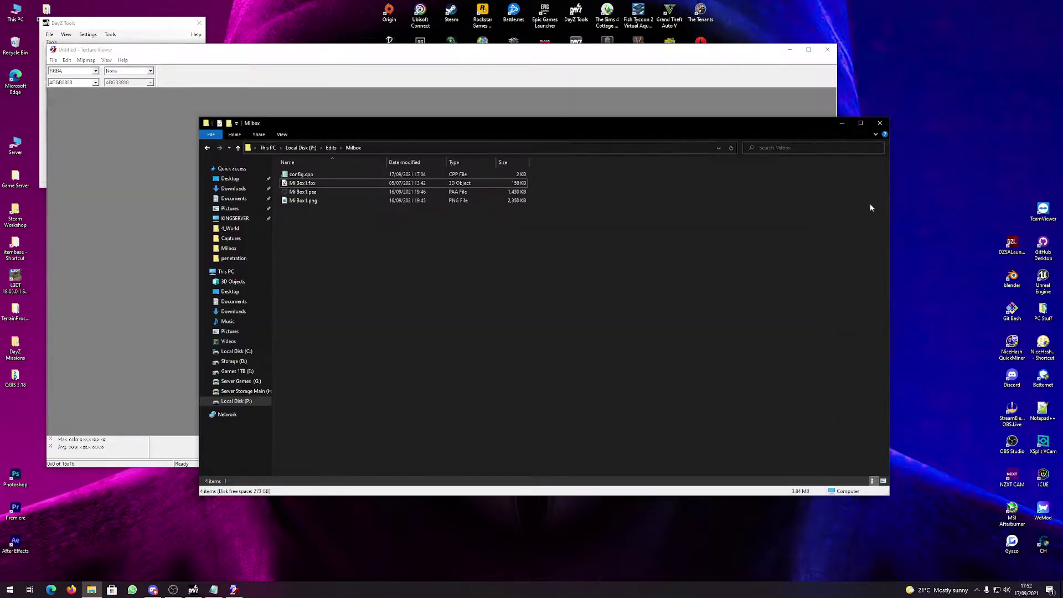
{"action": "left_click_drag", "start_coordinate": [402, 127], "coordinate": [507, 121]}
{"action": "double_click", "coordinate": [411, 195]}
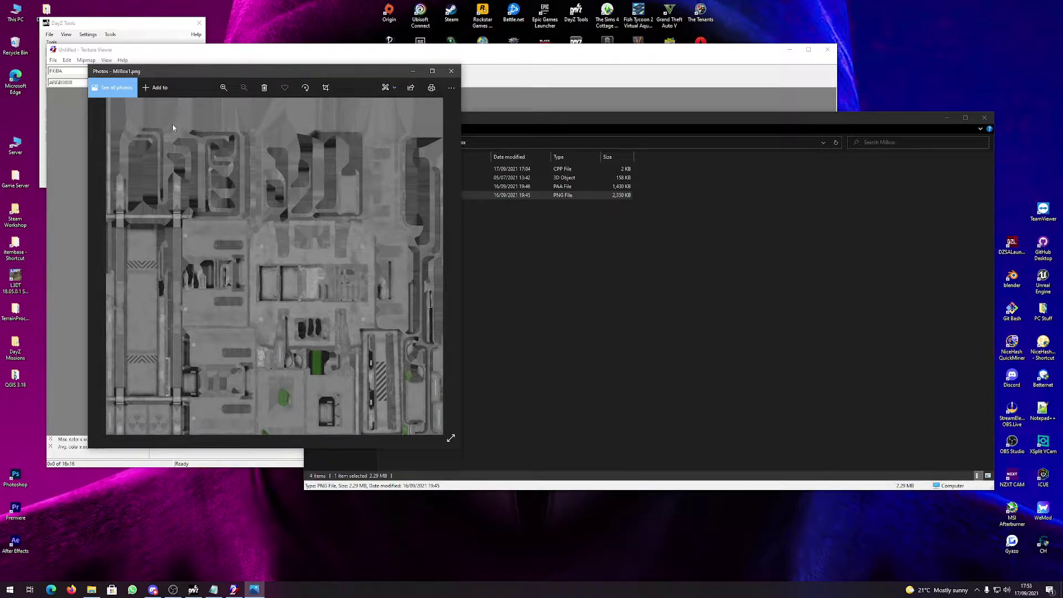
{"action": "left_click_drag", "start_coordinate": [166, 70], "coordinate": [211, 40]}
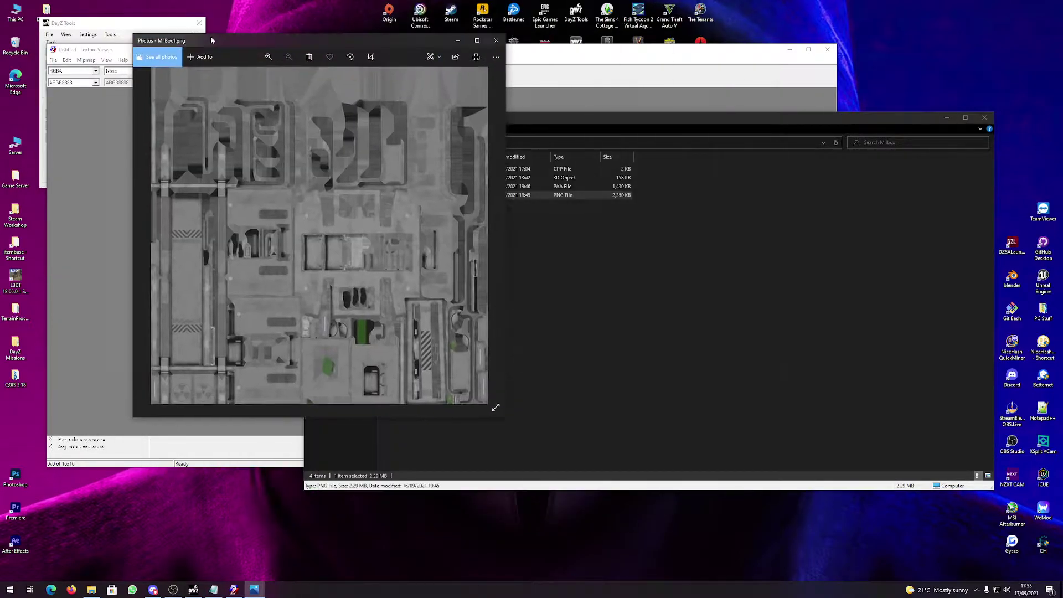
{"action": "left_click", "coordinate": [496, 40]}
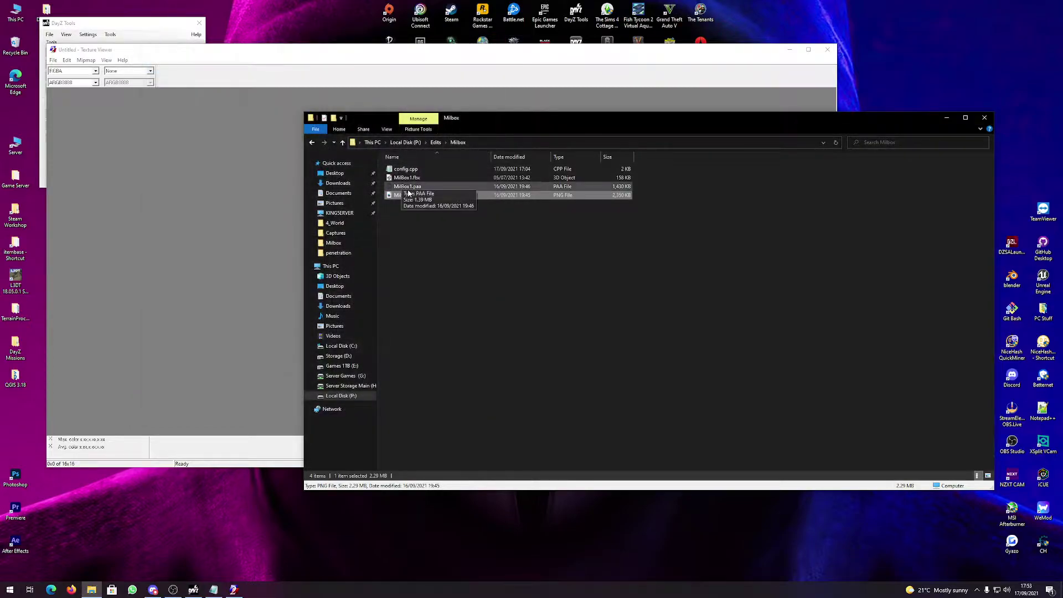
{"action": "double_click", "coordinate": [408, 187]}
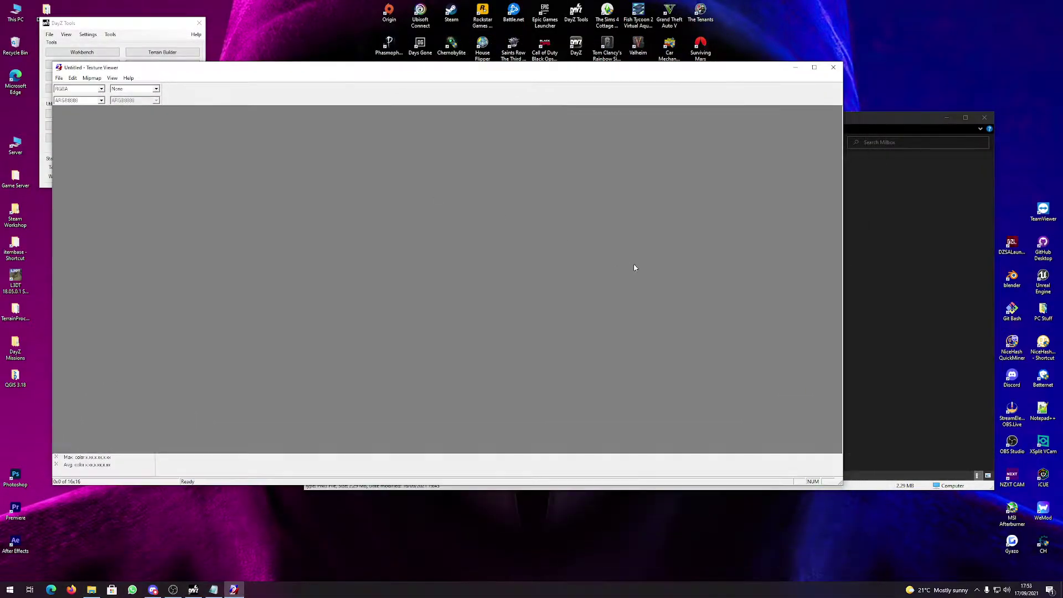
{"action": "left_click", "coordinate": [886, 244]}
{"action": "left_click_drag", "start_coordinate": [407, 195], "coordinate": [188, 184]}
{"action": "left_click", "coordinate": [58, 78]}
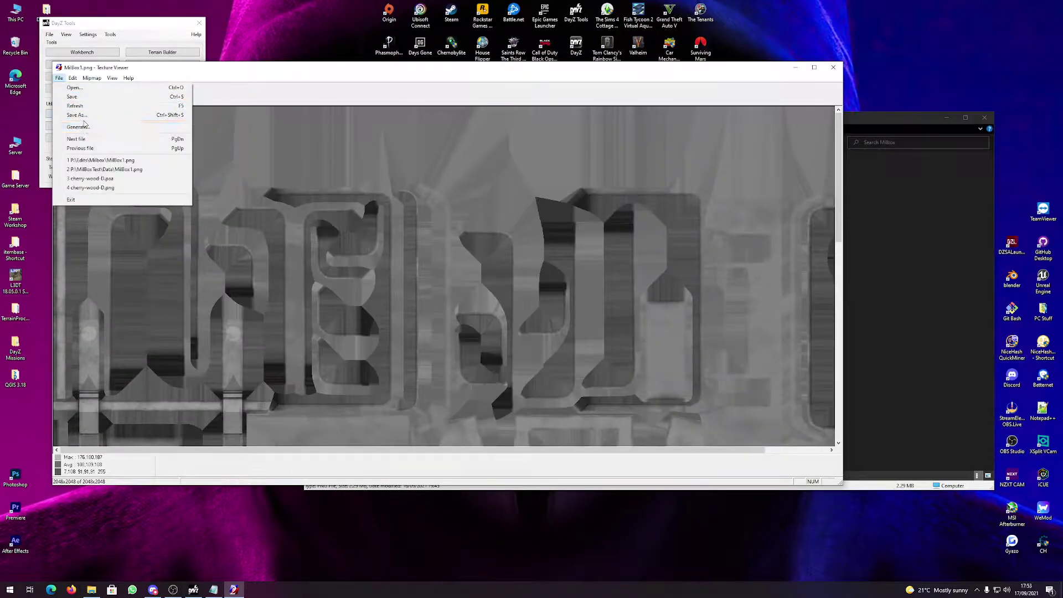
{"action": "left_click", "coordinate": [72, 118]}
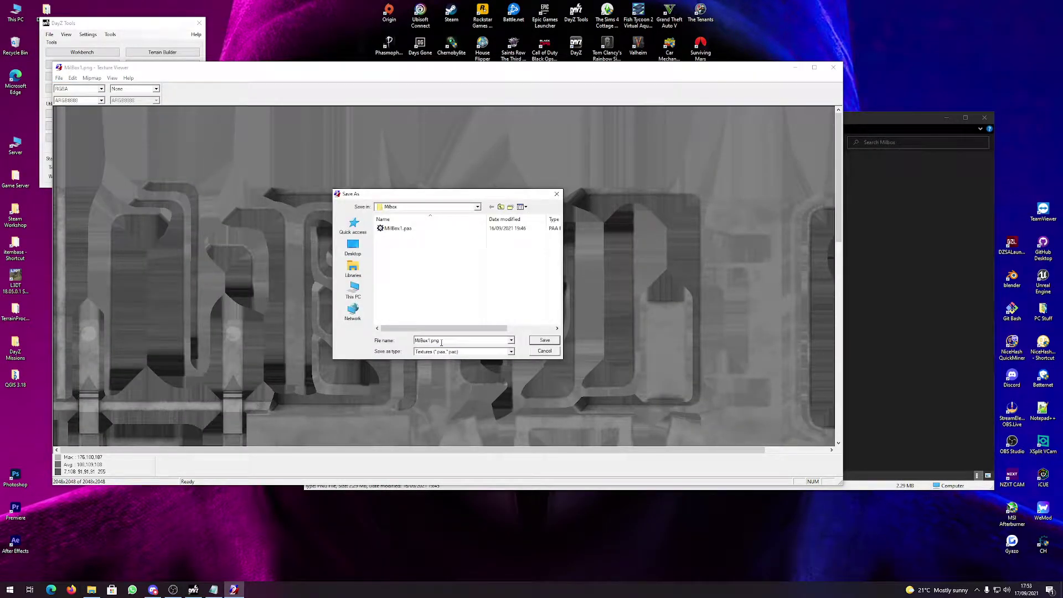
{"action": "key", "text": "BackSpace"}
{"action": "key", "text": "BackSpace"}
{"action": "type", "text": "aa"}
{"action": "left_click", "coordinate": [555, 351]}
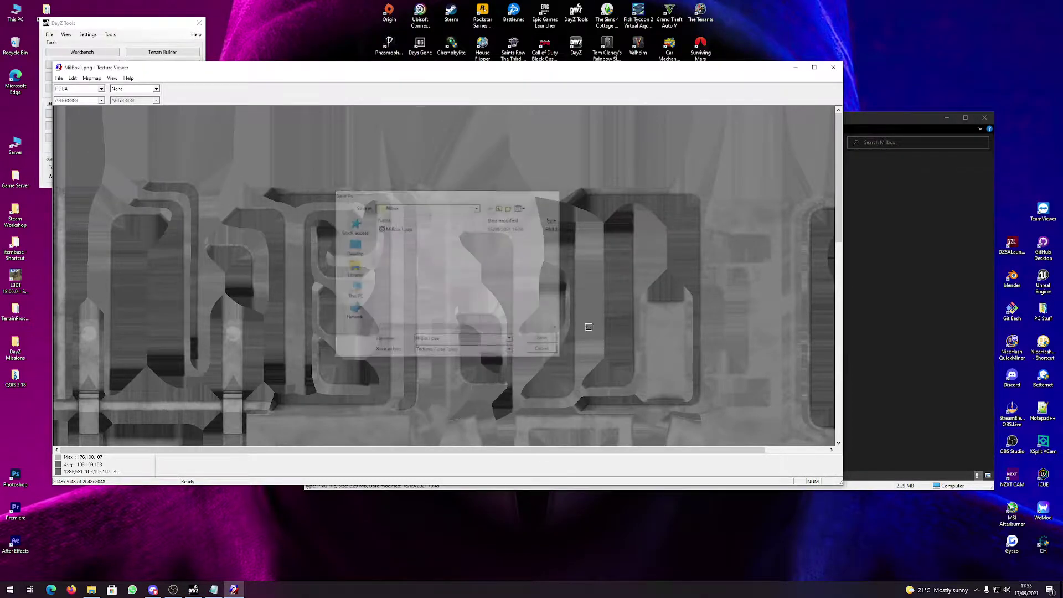
{"action": "left_click", "coordinate": [833, 67]}
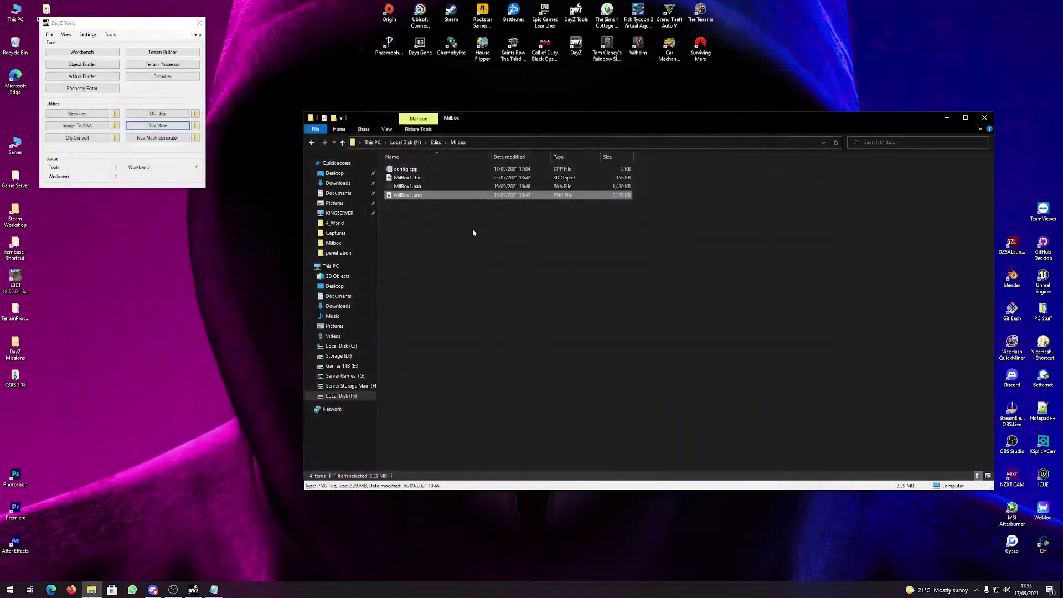
Clear the texture file selection and open a second Explorer window at Local Disk (P:).
{"action": "left_click", "coordinate": [403, 187], "text": "ctrl"}
{"action": "right_click", "coordinate": [398, 187]}
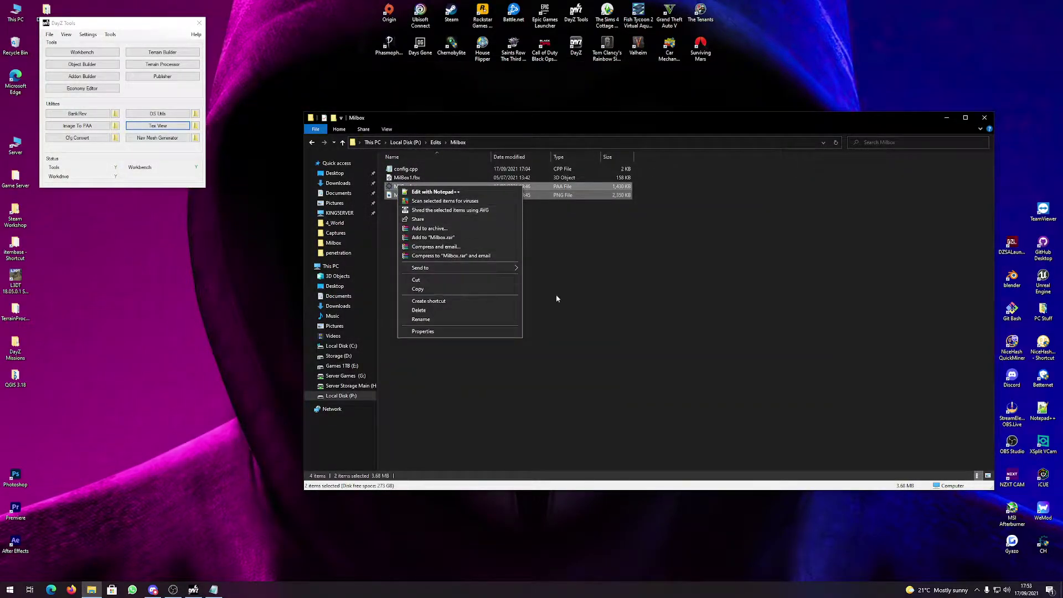
{"action": "left_click", "coordinate": [556, 295]}
{"action": "left_click", "coordinate": [83, 592]}
{"action": "right_click", "coordinate": [83, 591]}
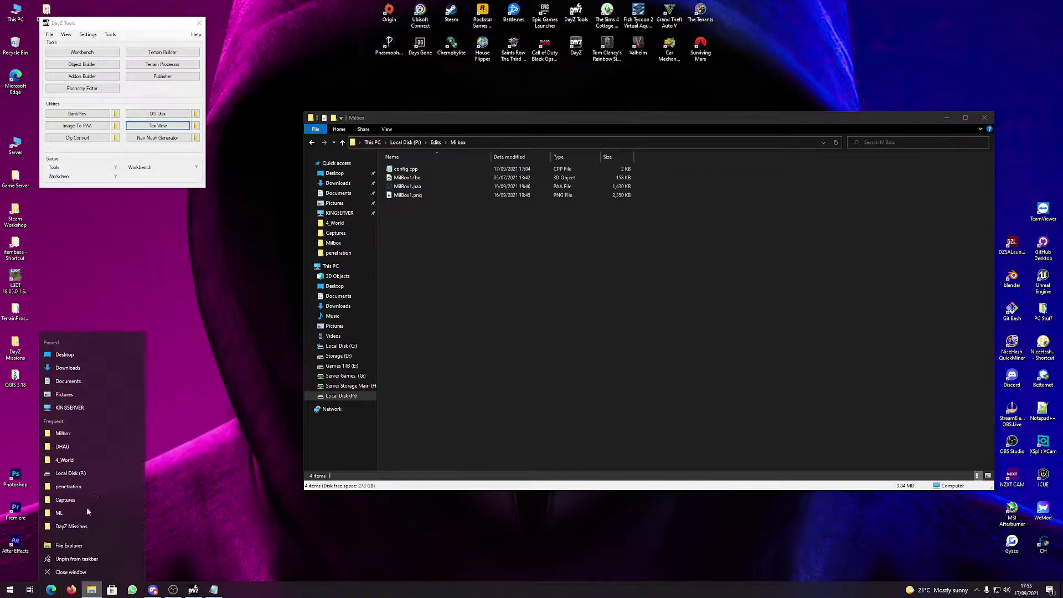
{"action": "left_click", "coordinate": [95, 474]}
Create a MilBoxTest folder on the P: drive and open it.
{"action": "right_click", "coordinate": [729, 443]}
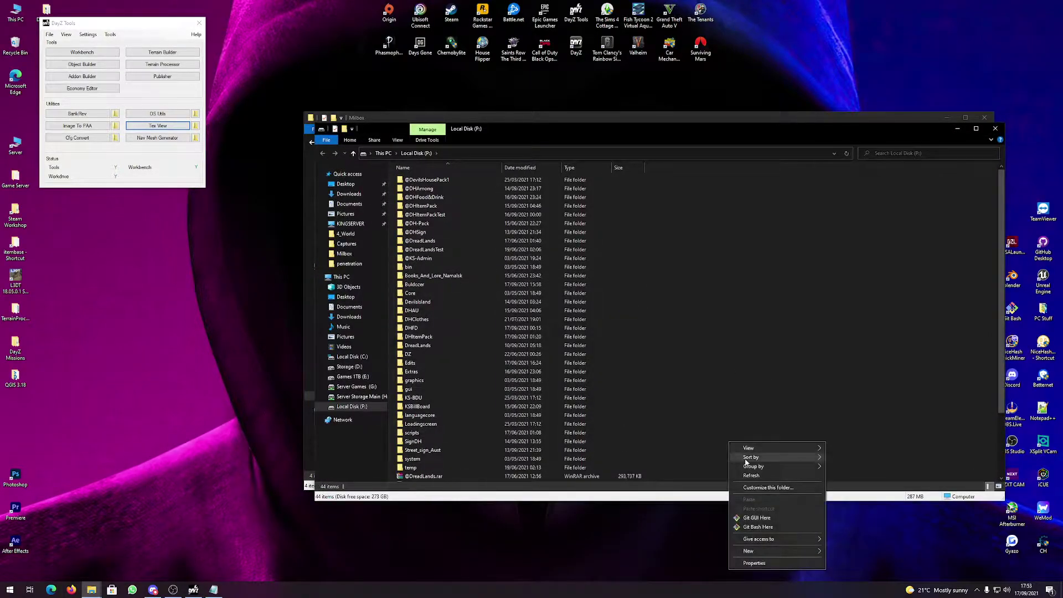
{"action": "mouse_move", "coordinate": [766, 552]}
{"action": "left_click", "coordinate": [863, 484]}
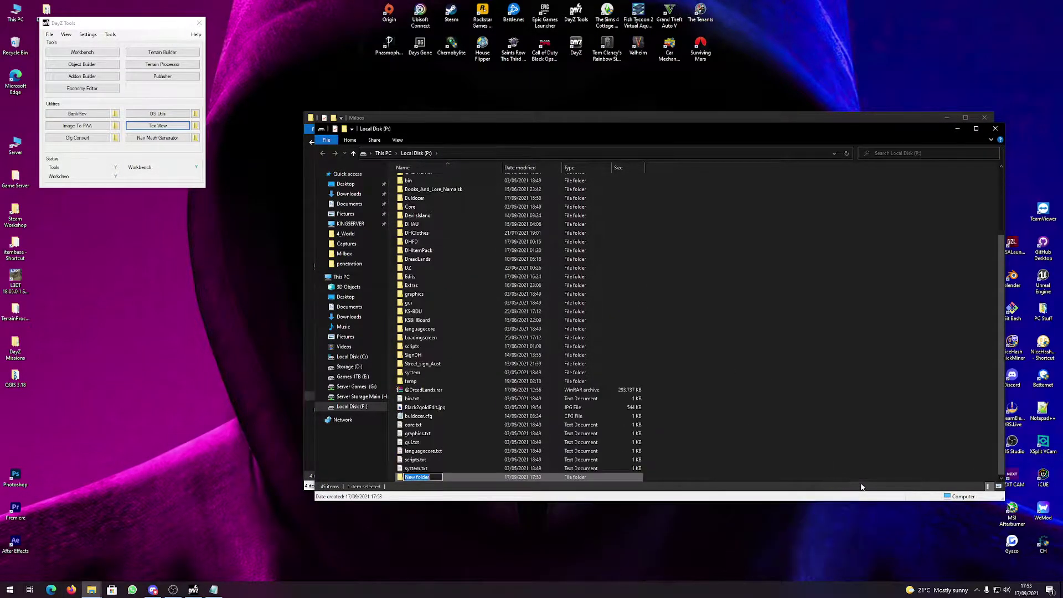
{"action": "type", "text": "MilBoxTest"}
{"action": "key", "text": "Return"}
{"action": "double_click", "coordinate": [417, 476]}
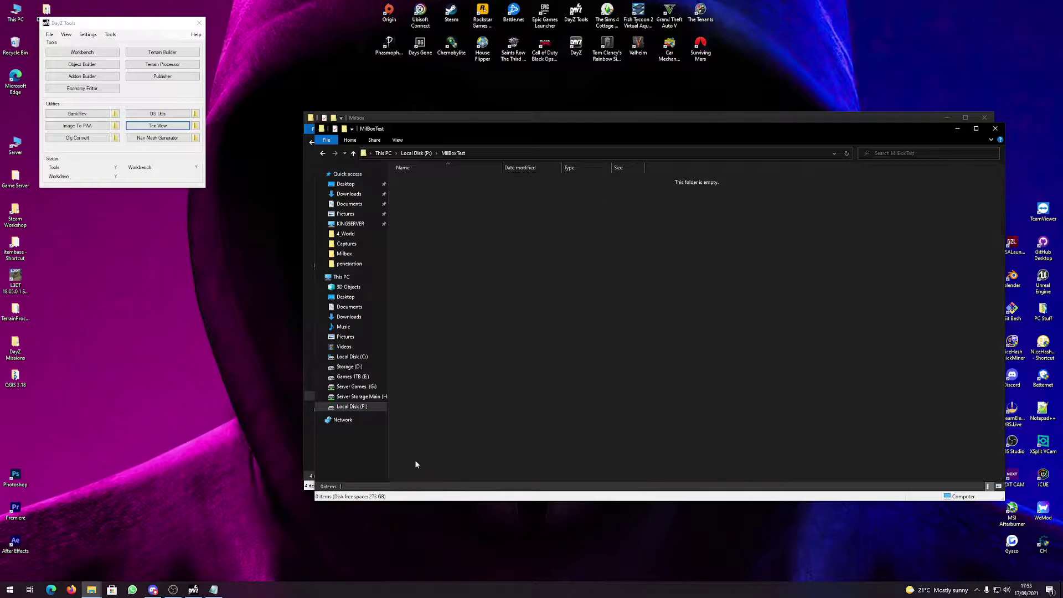
Create Data and P3D subfolders inside MilBoxTest.
{"action": "right_click", "coordinate": [458, 188]}
{"action": "mouse_move", "coordinate": [508, 306]}
{"action": "left_click", "coordinate": [570, 306]}
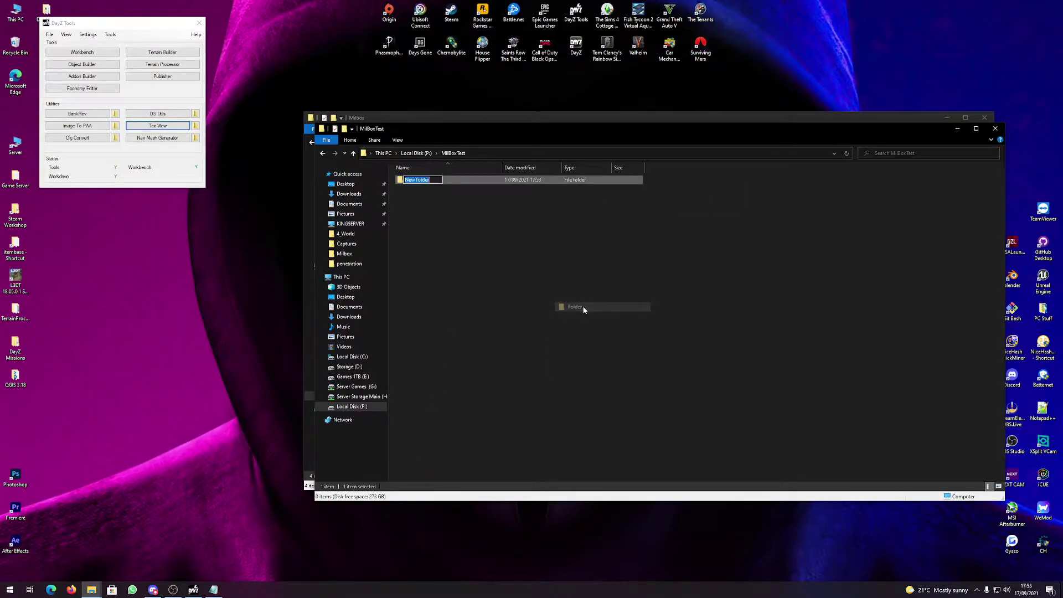
{"action": "type", "text": "Data"}
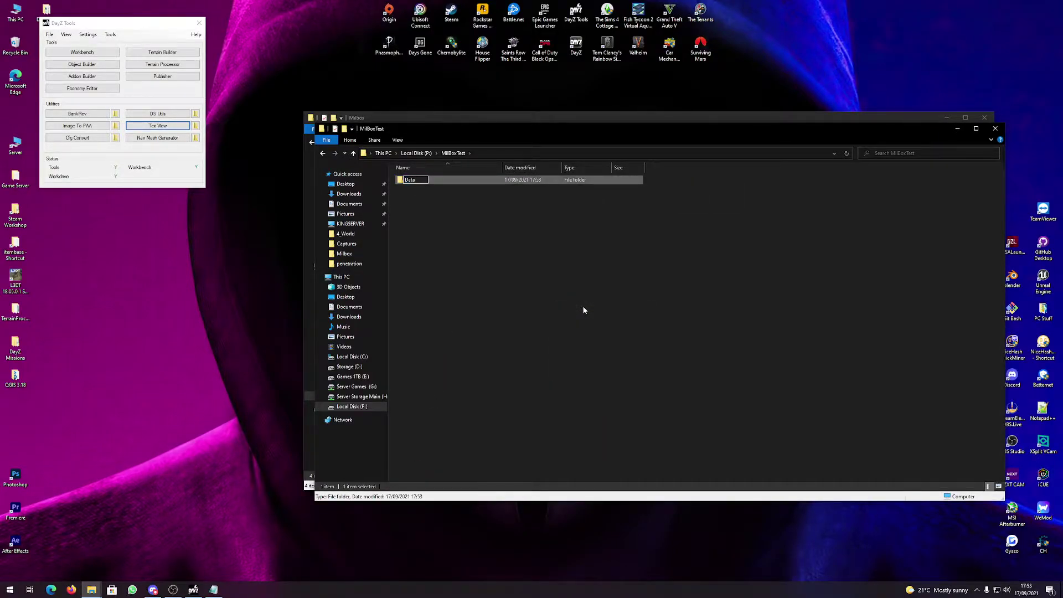
{"action": "key", "text": "Return"}
{"action": "right_click", "coordinate": [531, 347]}
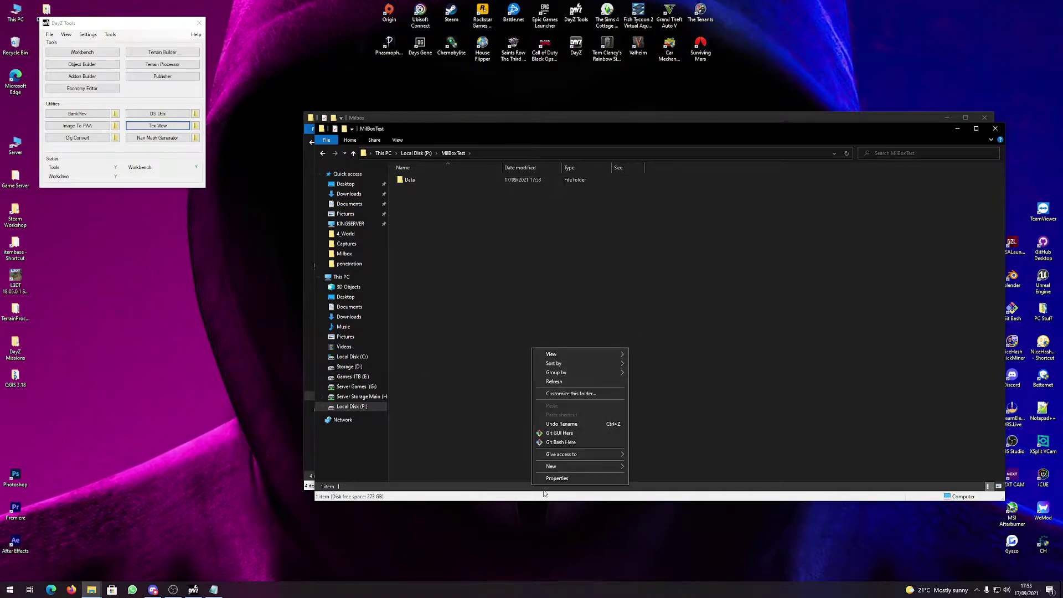
{"action": "mouse_move", "coordinate": [609, 467]}
{"action": "left_click", "coordinate": [678, 466]}
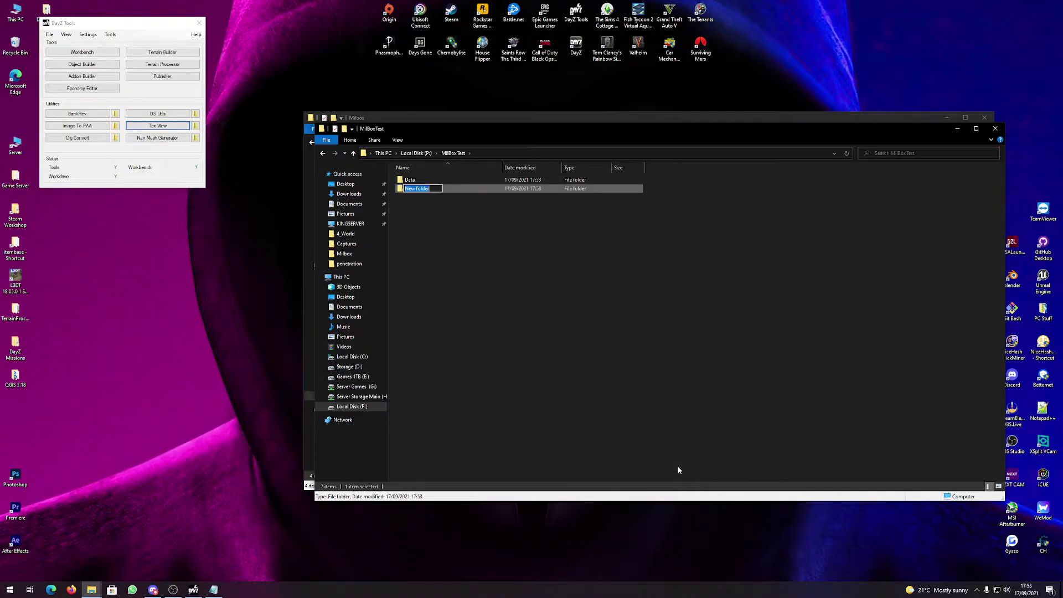
{"action": "type", "text": "P3D"}
{"action": "key", "text": "Return"}
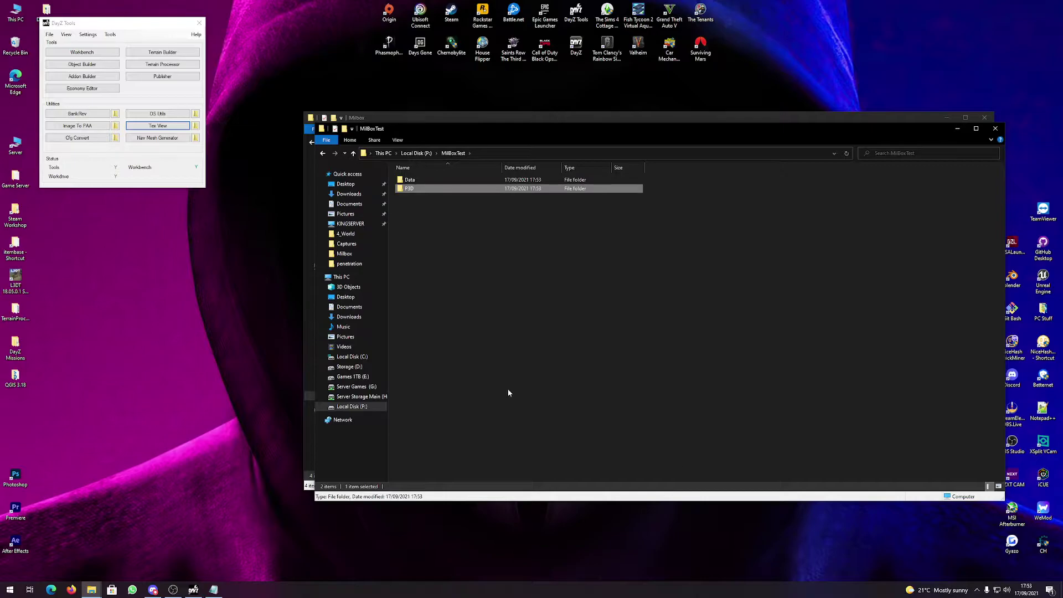
Add a third MilBoxTest subfolder, named Scritps.
{"action": "right_click", "coordinate": [505, 382]}
{"action": "mouse_move", "coordinate": [579, 501]}
{"action": "left_click", "coordinate": [622, 501]}
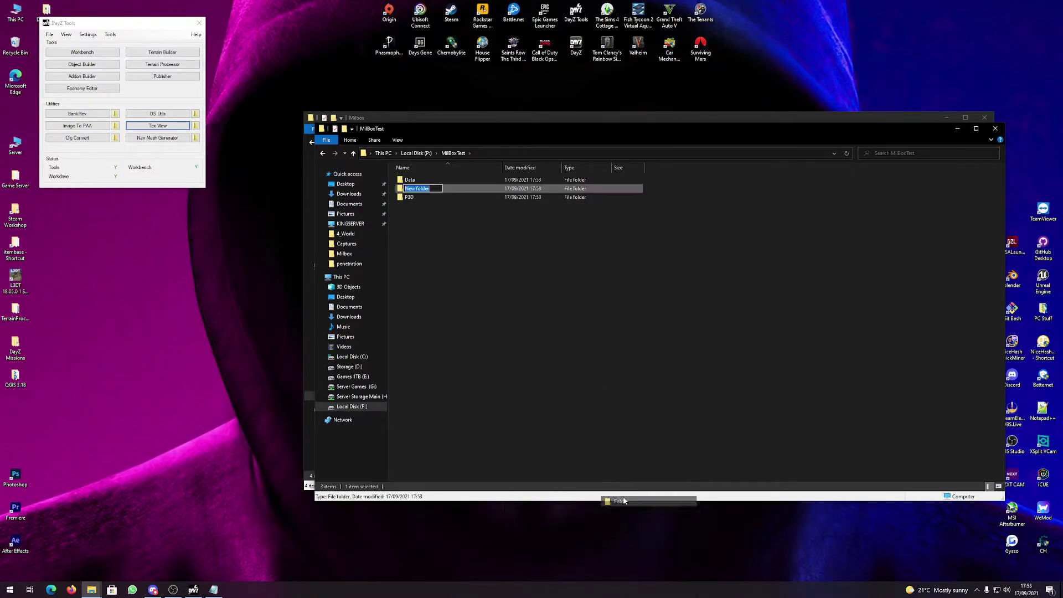
{"action": "type", "text": "Scritps"}
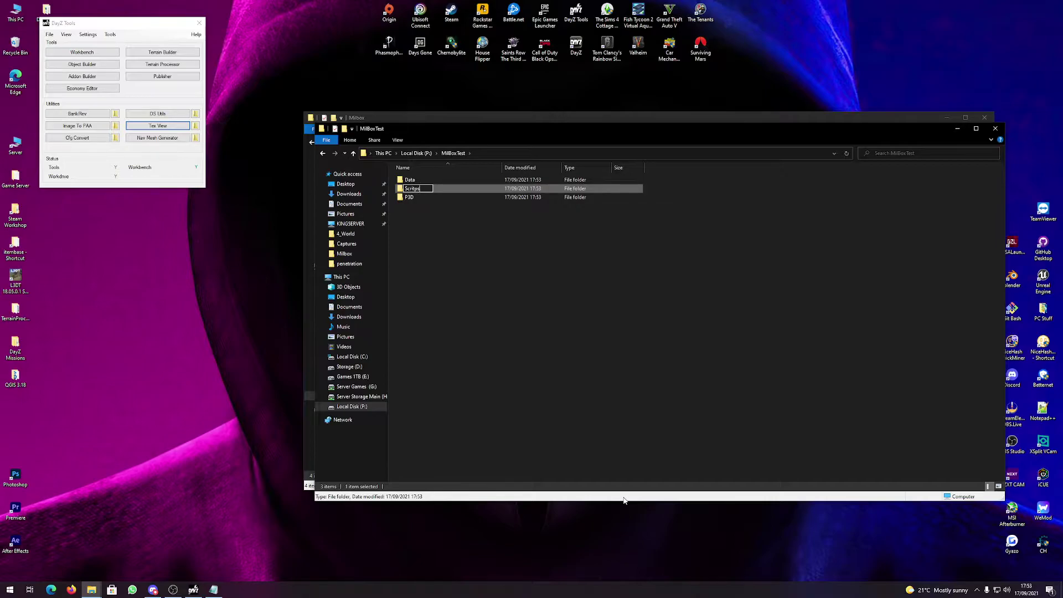
{"action": "key", "text": "Return"}
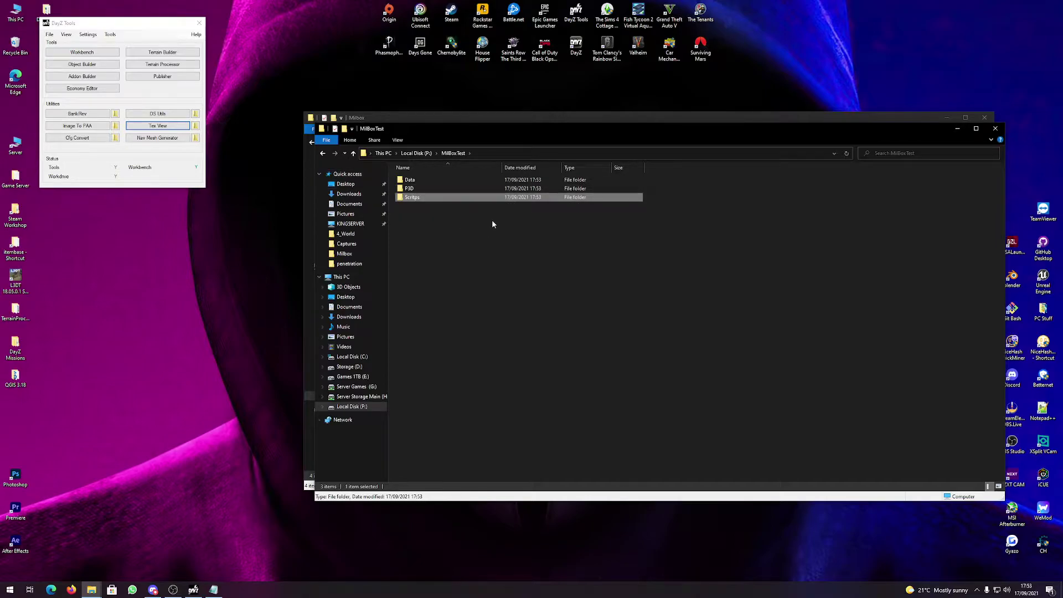
Rename the misspelled Scritps folder to Scripts.
{"action": "right_click", "coordinate": [418, 199]}
{"action": "left_click", "coordinate": [464, 419]}
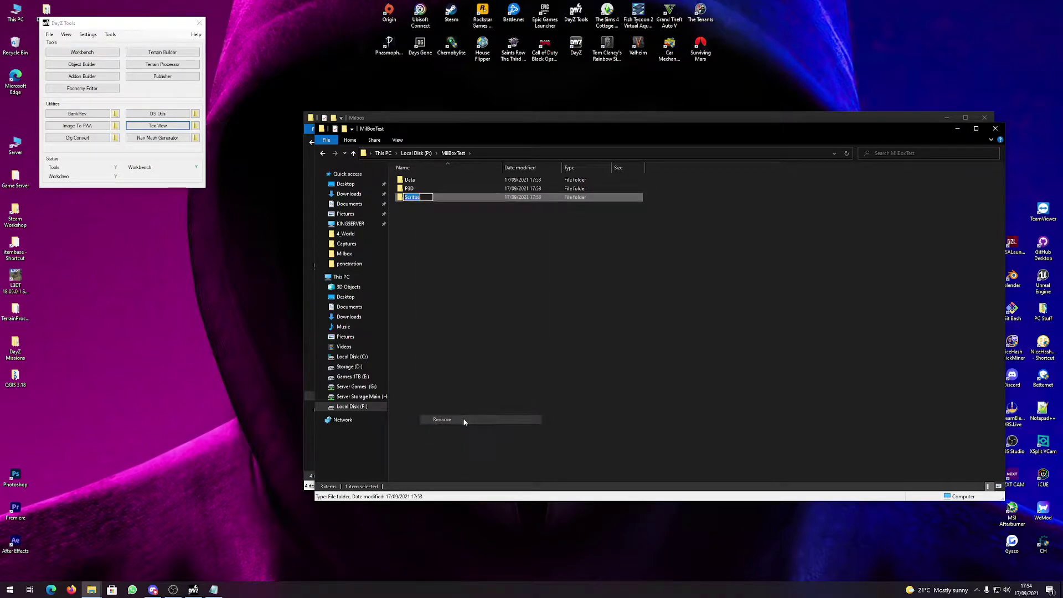
{"action": "type", "text": "S"}
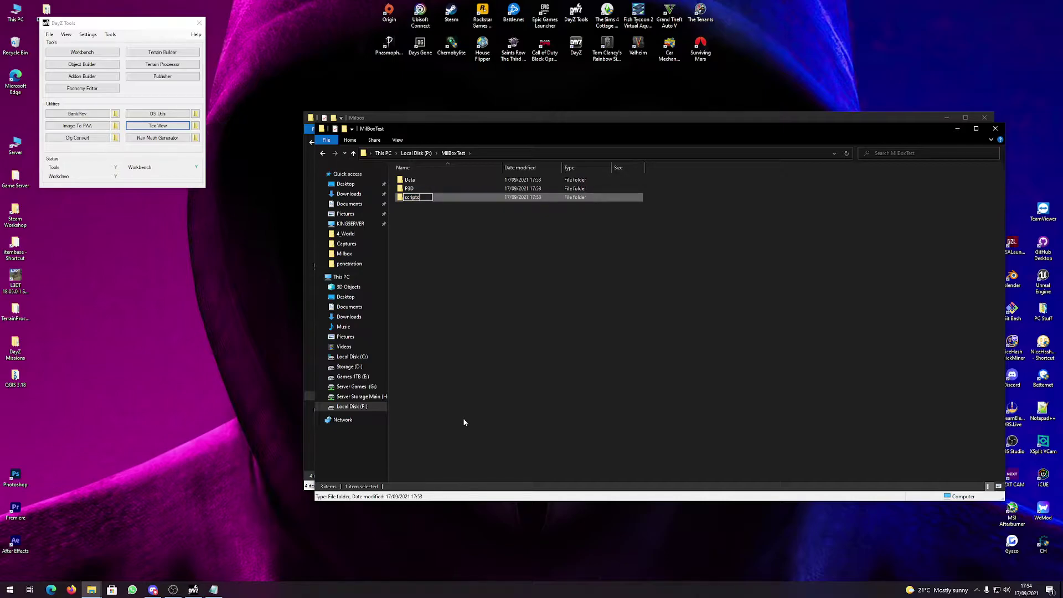
{"action": "key", "text": "Return"}
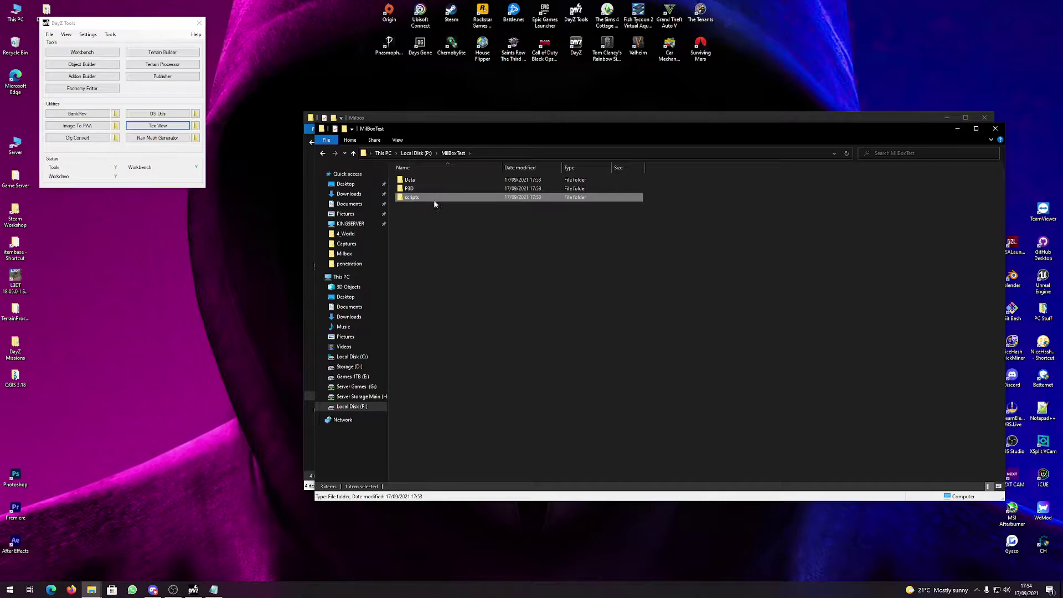
{"action": "right_click", "coordinate": [433, 200]}
{"action": "left_click", "coordinate": [452, 417]}
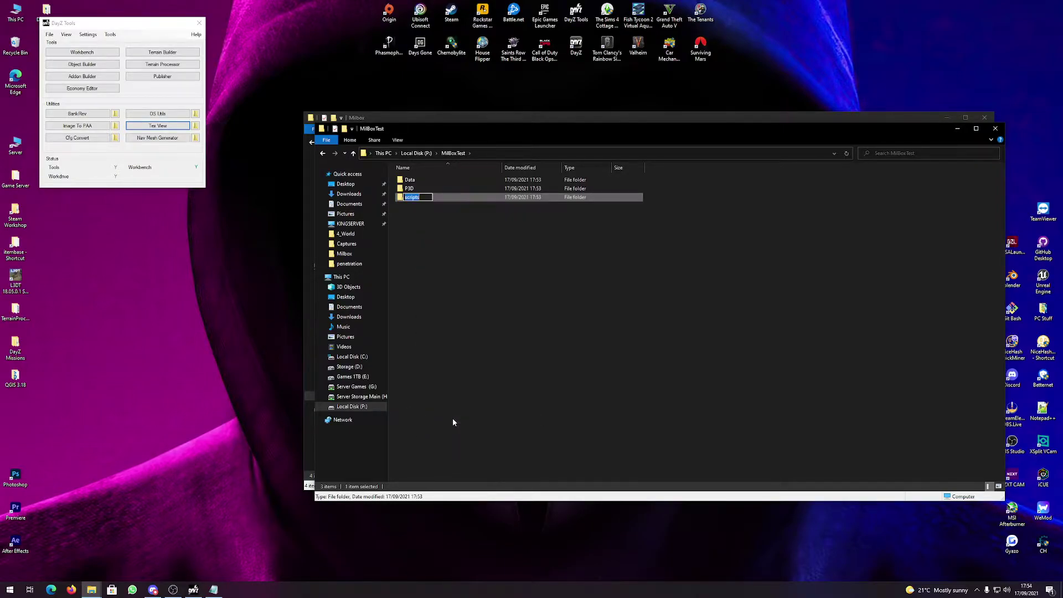
{"action": "type", "text": "Scripts"}
{"action": "key", "text": "Return"}
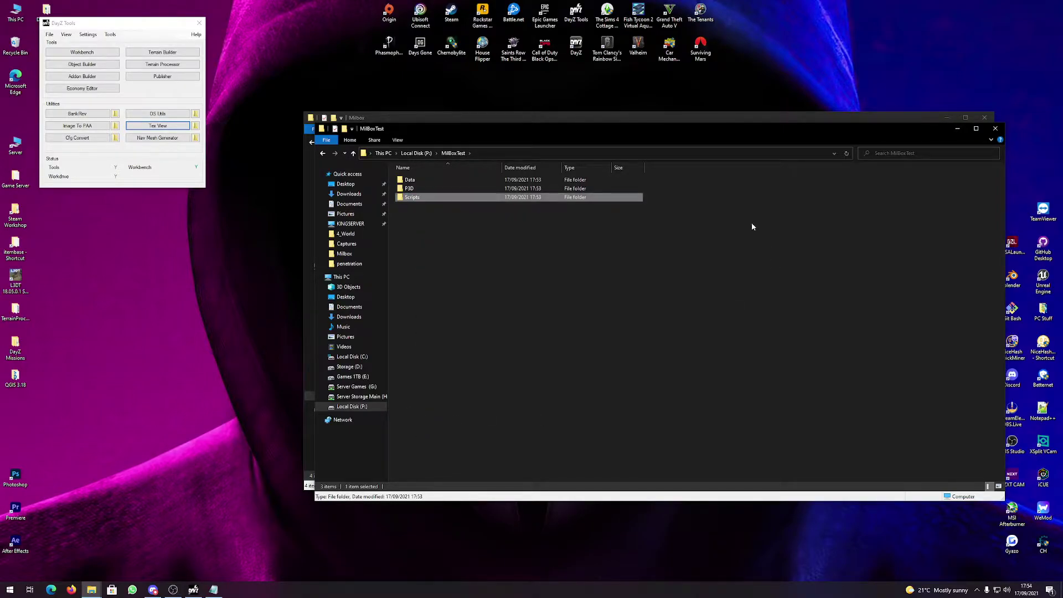
Copy config.cpp from the Milbox folder into MilBoxTest.
{"action": "left_click_drag", "start_coordinate": [413, 116], "coordinate": [162, 85]}
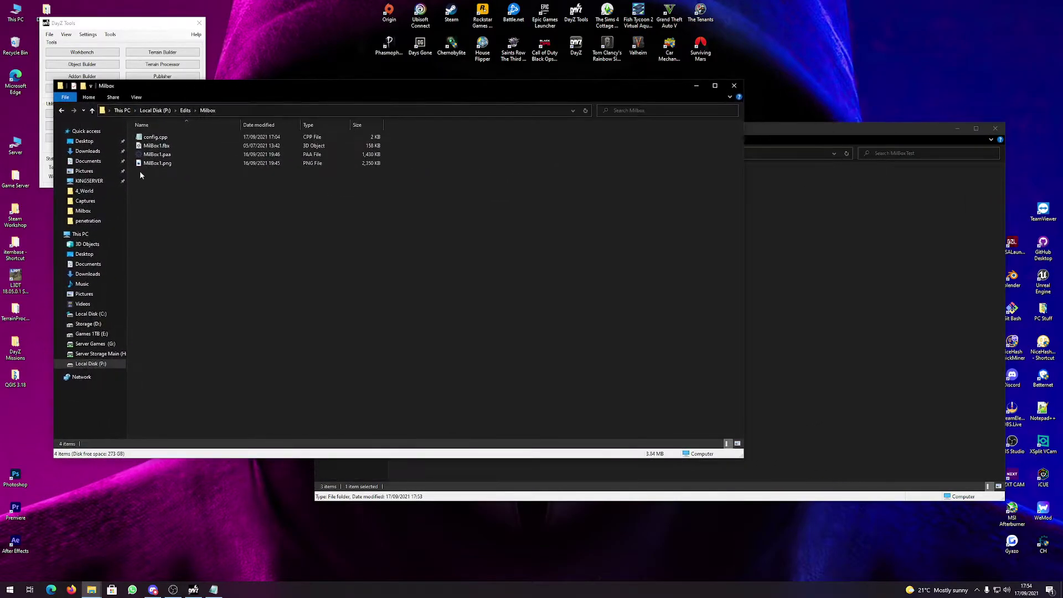
{"action": "right_click", "coordinate": [154, 138]}
{"action": "left_click", "coordinate": [188, 289]}
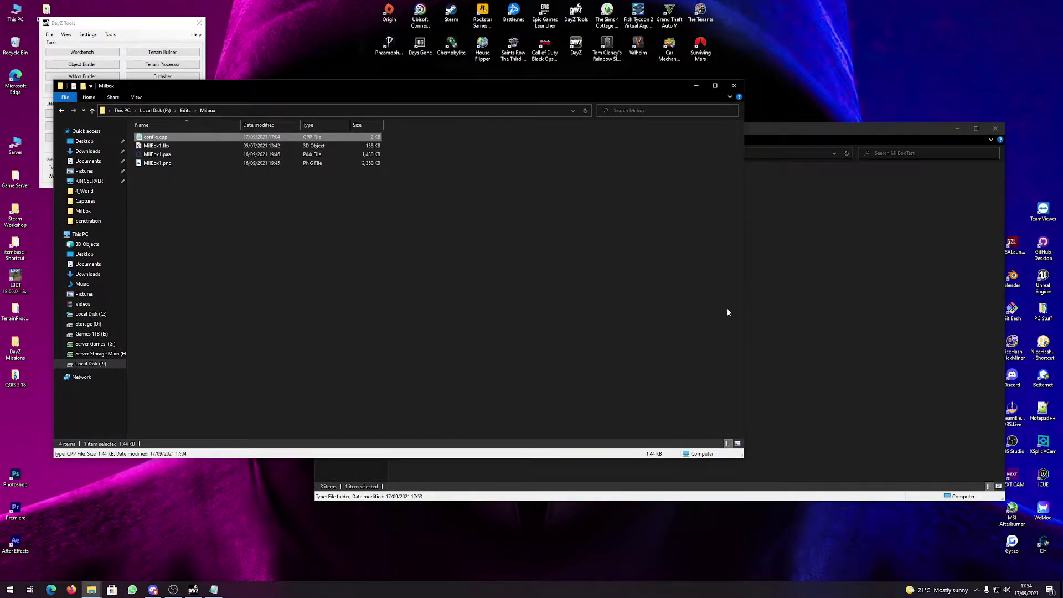
{"action": "left_click", "coordinate": [748, 310]}
{"action": "right_click", "coordinate": [479, 366]}
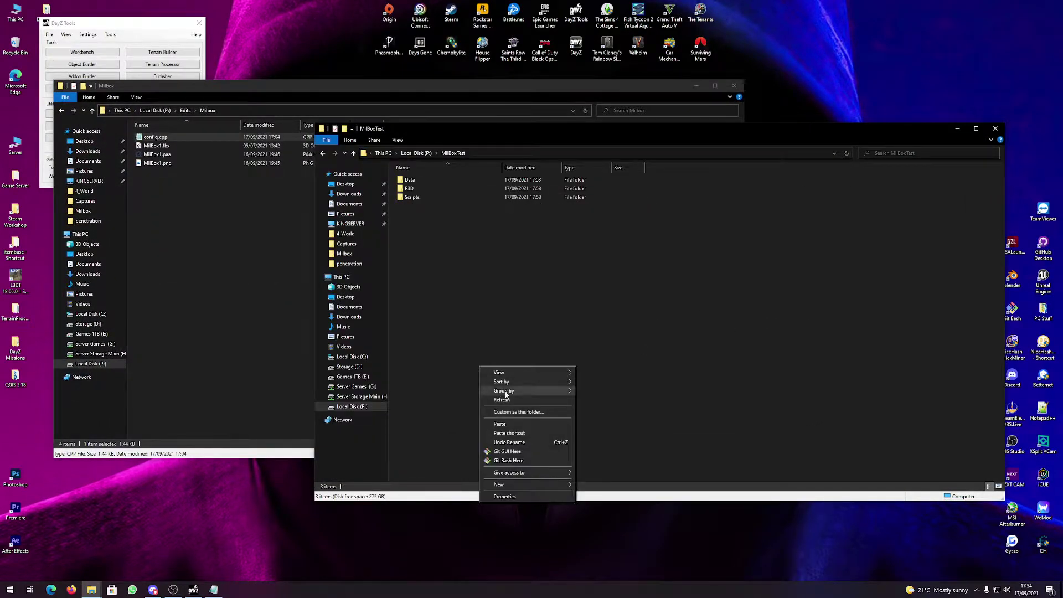
{"action": "left_click", "coordinate": [508, 424]}
Move MilBox1.paa into MilBoxTest\Data and copy it back to Milbox, replacing the original.
{"action": "double_click", "coordinate": [417, 181]}
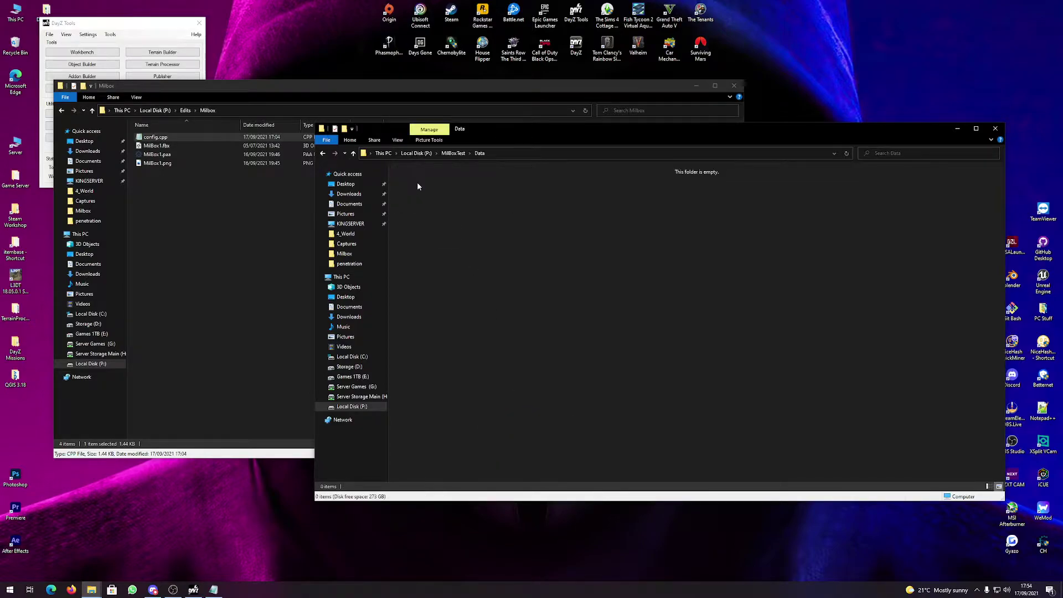
{"action": "left_click_drag", "start_coordinate": [150, 157], "coordinate": [487, 261]}
{"action": "right_click", "coordinate": [418, 187]}
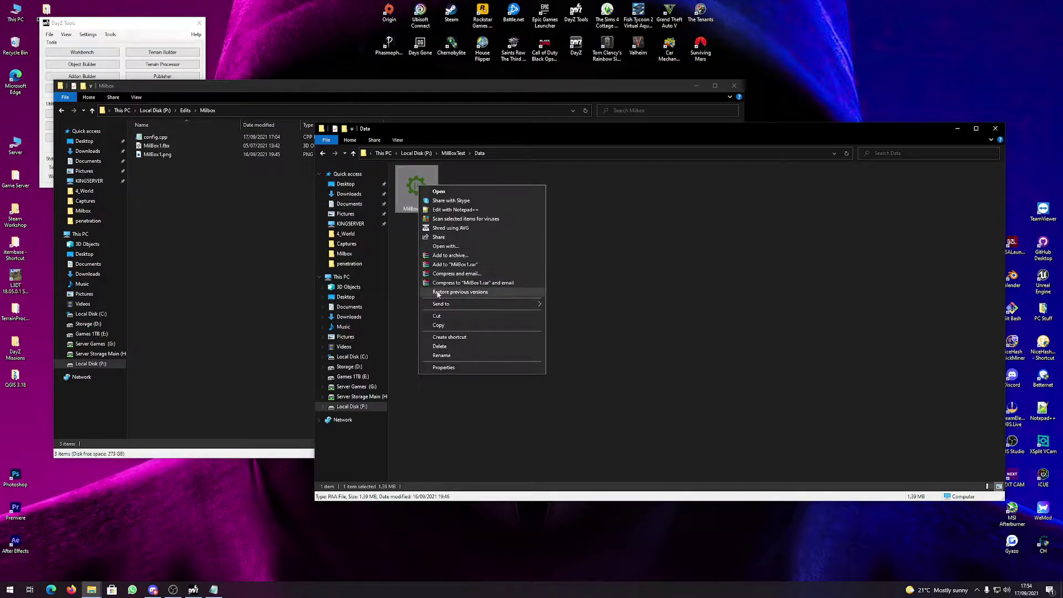
{"action": "left_click", "coordinate": [532, 331]}
{"action": "left_click", "coordinate": [226, 251]}
{"action": "key", "text": "ctrl+v"}
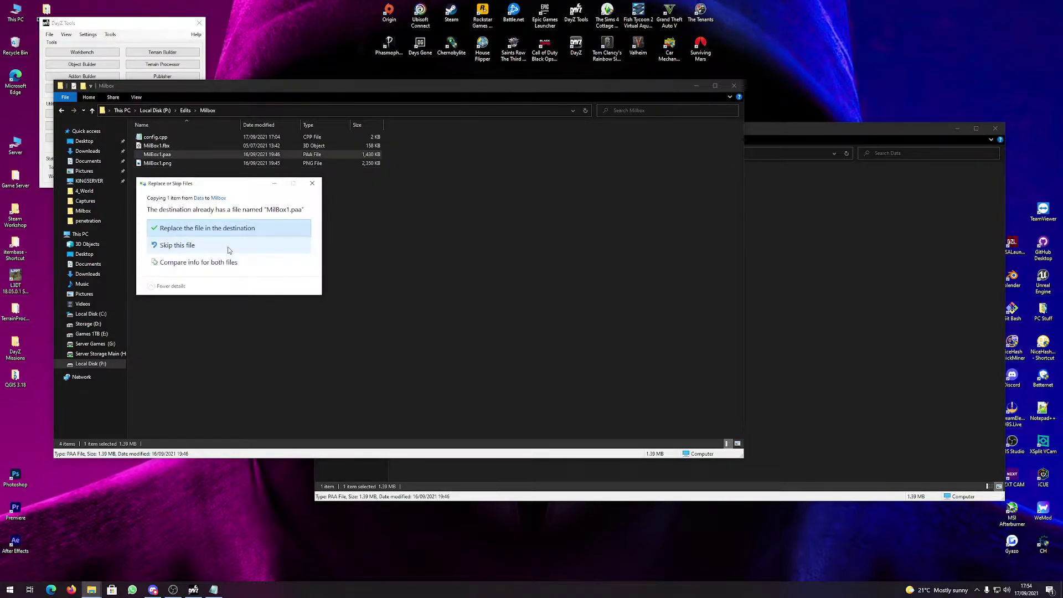
{"action": "left_click", "coordinate": [270, 229]}
Close the Milbox window and minimize the MilBoxTest window.
{"action": "left_click", "coordinate": [833, 240]}
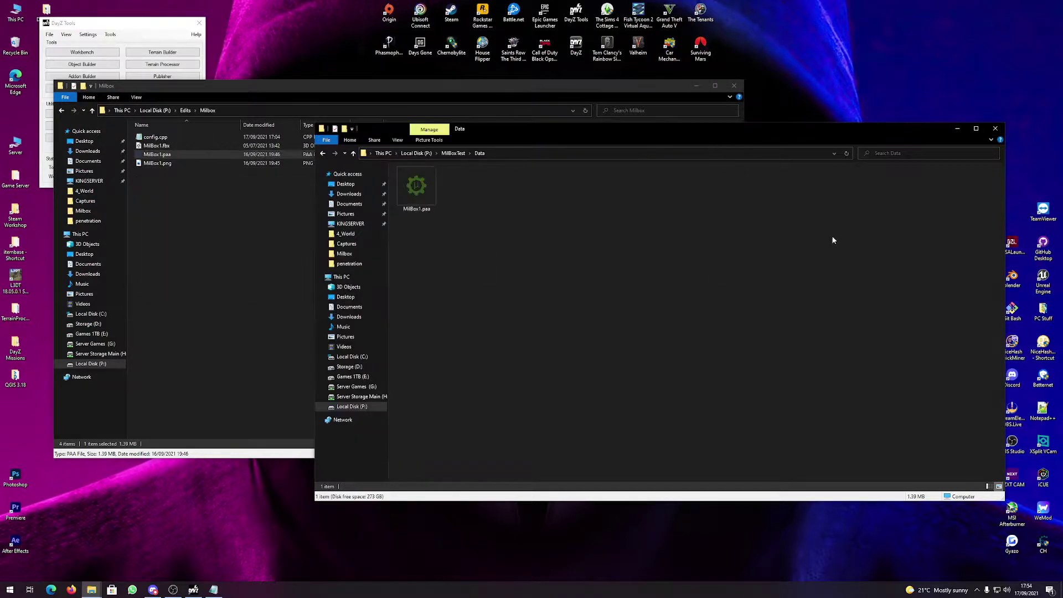
{"action": "left_click", "coordinate": [734, 86]}
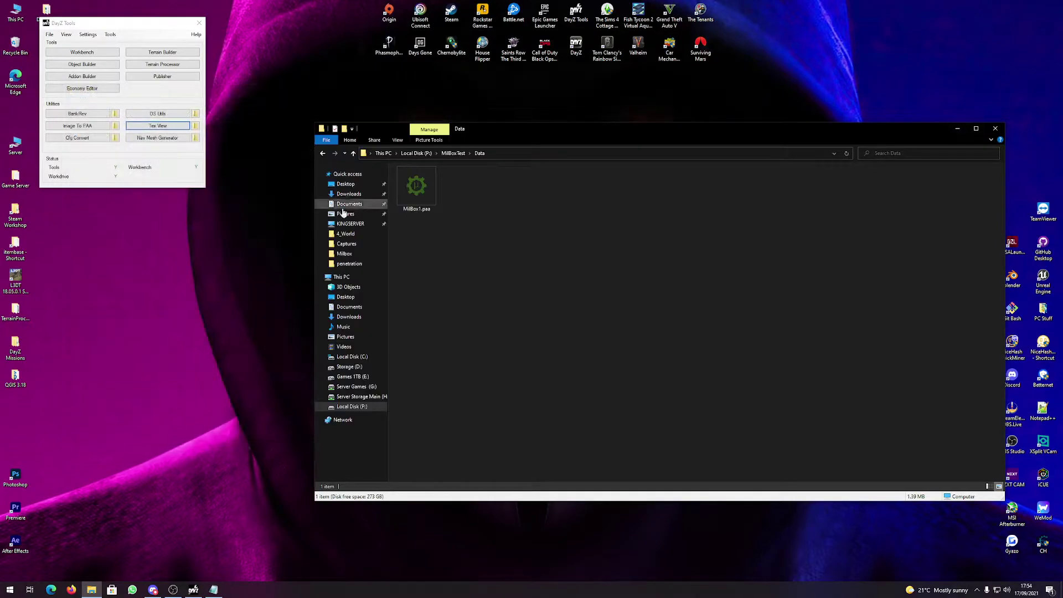
{"action": "key", "text": "BackSpace"}
{"action": "left_click_drag", "start_coordinate": [513, 127], "coordinate": [434, 110]}
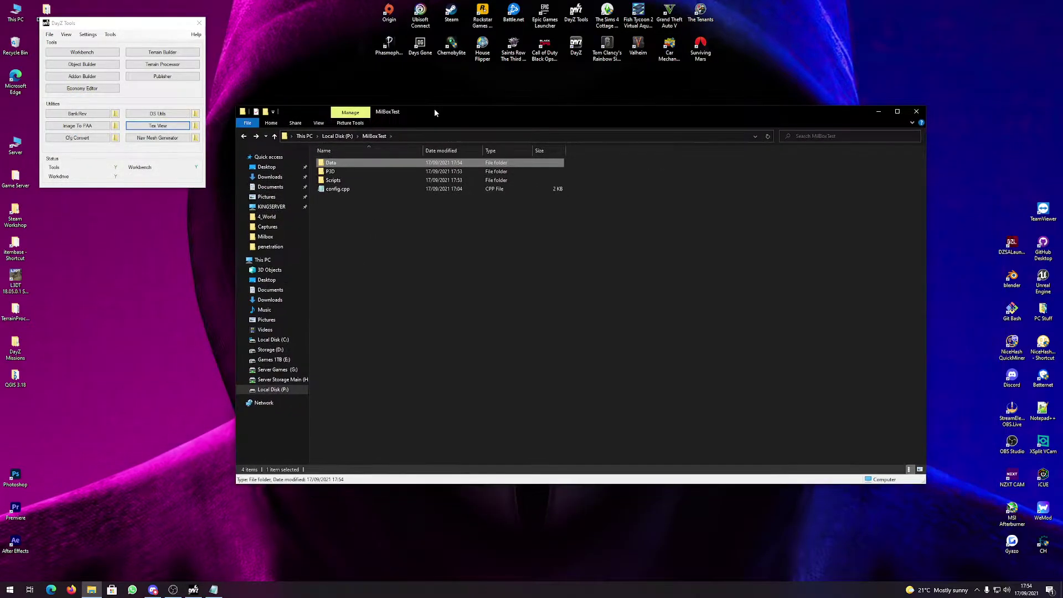
{"action": "left_click", "coordinate": [876, 112]}
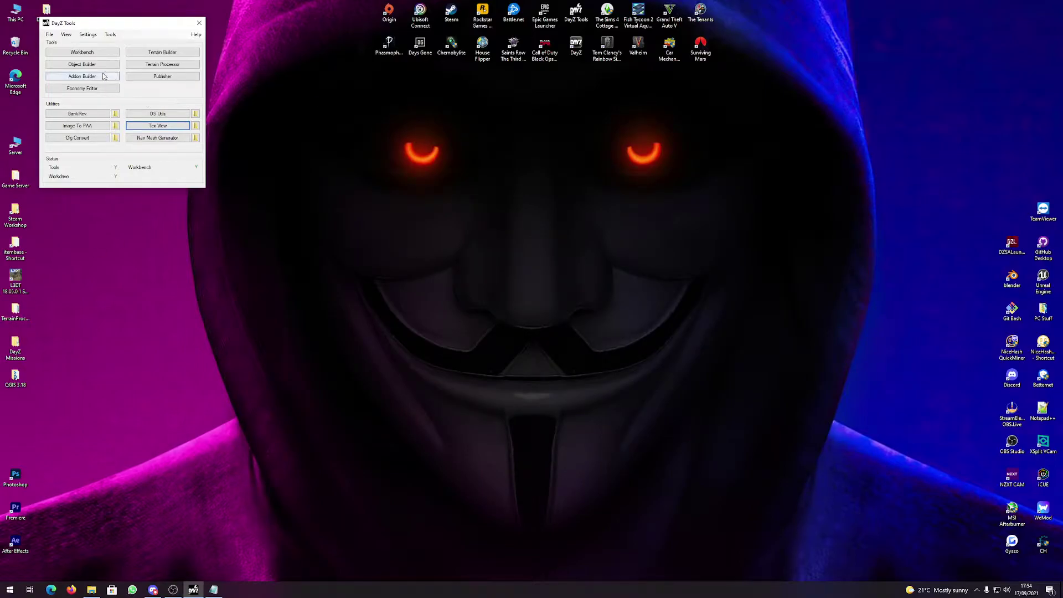
Launch Object Builder and look over its empty Untitled workspace grid.
{"action": "left_click", "coordinate": [81, 64]}
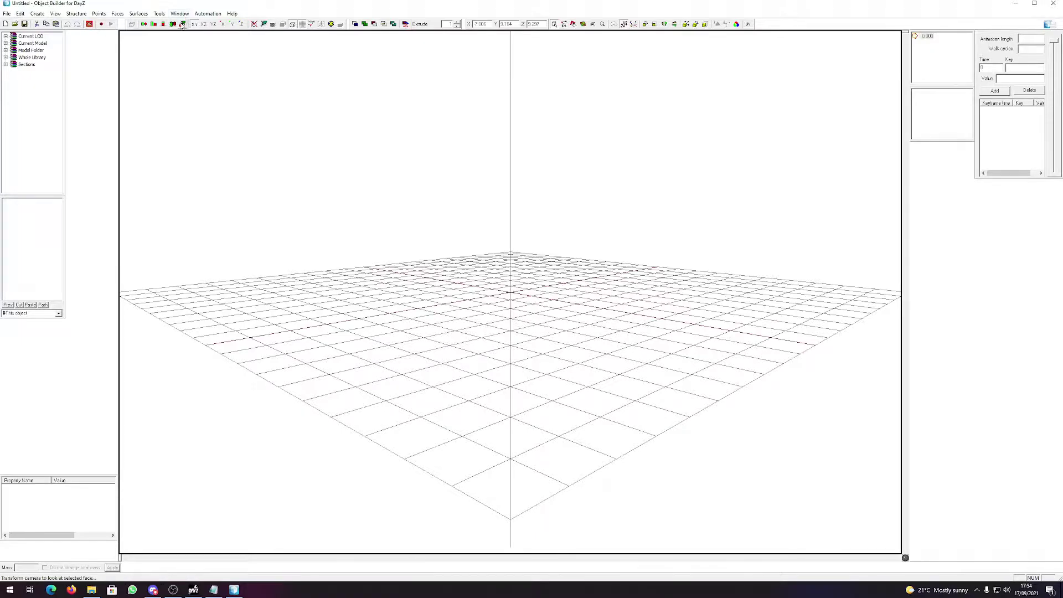
{"action": "mouse_move", "coordinate": [616, 314]}
{"action": "right_mouse_down"}
{"action": "mouse_move", "coordinate": [610, 308]}
{"action": "mouse_move", "coordinate": [636, 308]}
{"action": "mouse_move", "coordinate": [610, 306]}
{"action": "right_mouse_up"}
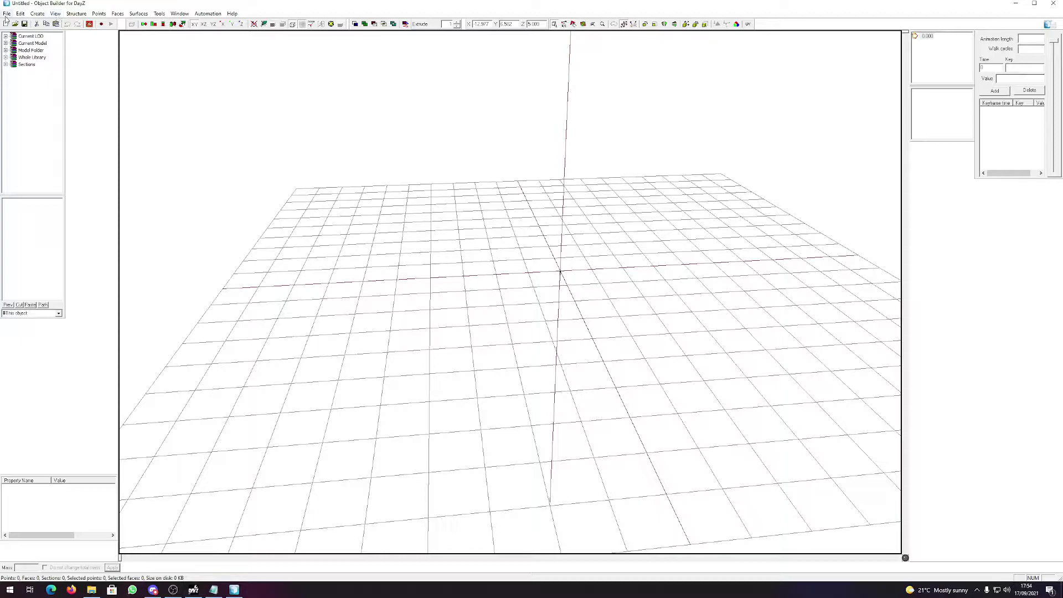
{"action": "left_click", "coordinate": [180, 13]}
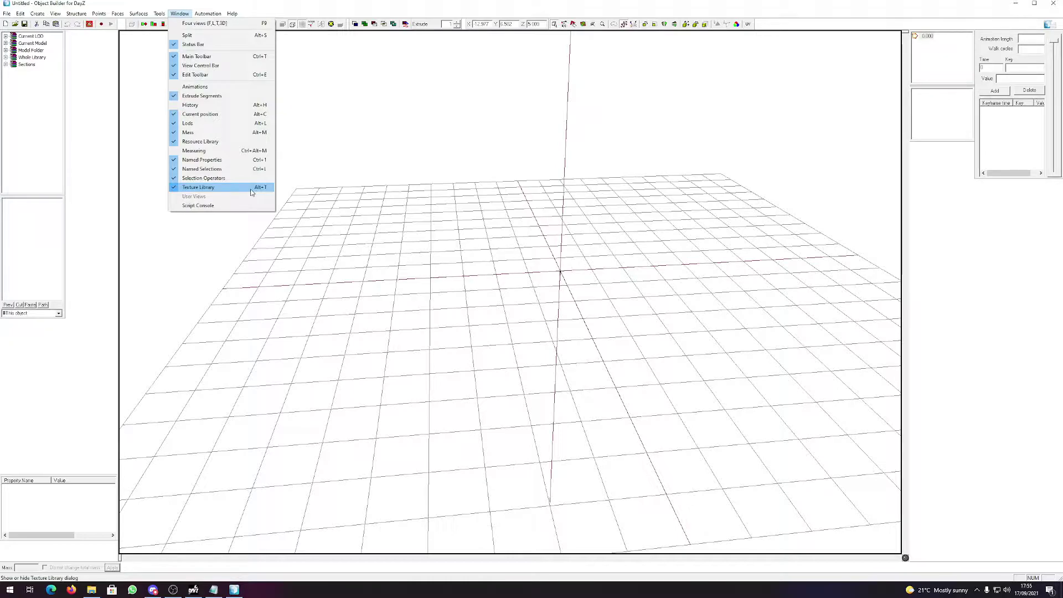
{"action": "left_click", "coordinate": [6, 14]}
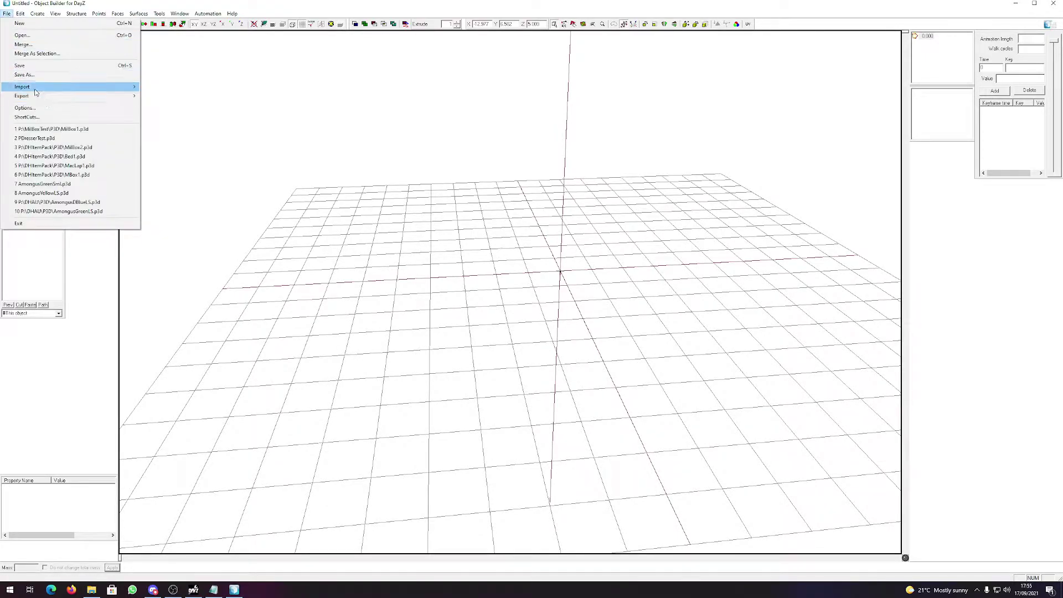
Import P:\Edits\Milbox\MilBox1.fbx as FBX with master scale 0.001.
{"action": "mouse_move", "coordinate": [36, 92]}
{"action": "left_click", "coordinate": [209, 147]}
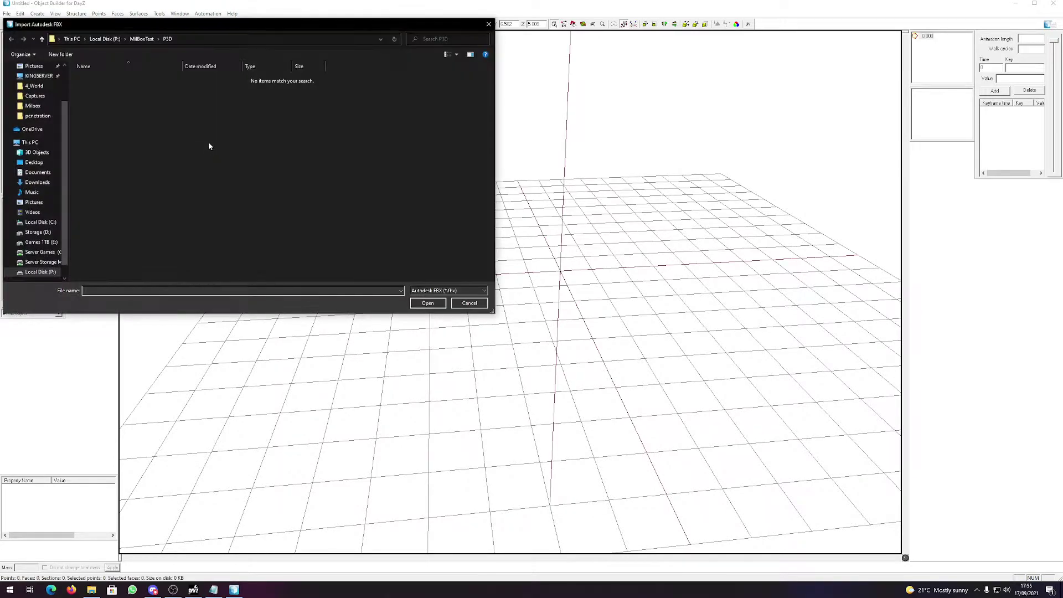
{"action": "left_click", "coordinate": [40, 272]}
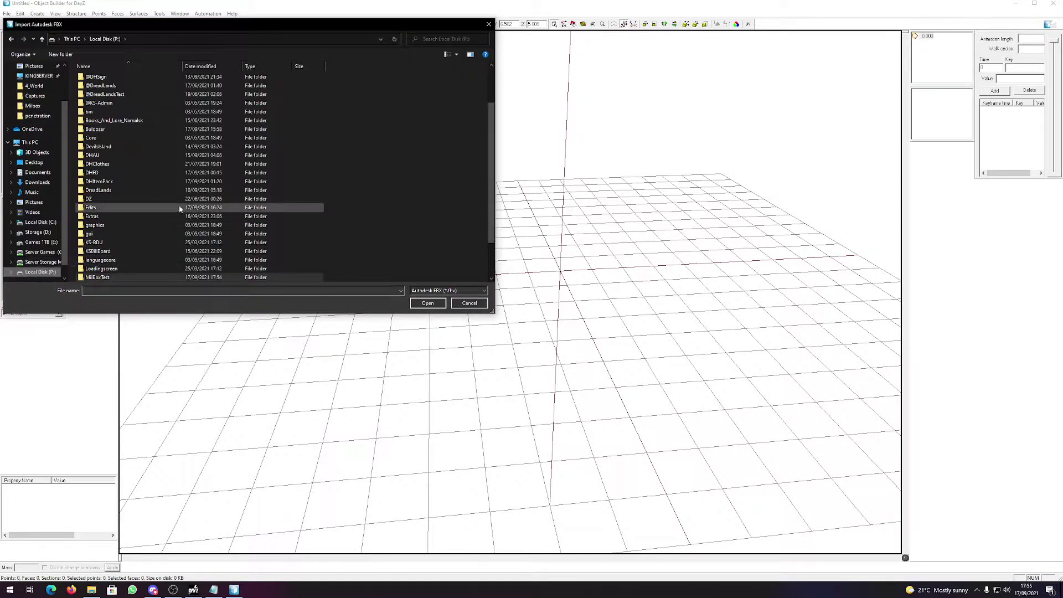
{"action": "double_click", "coordinate": [112, 208]}
{"action": "double_click", "coordinate": [121, 138]}
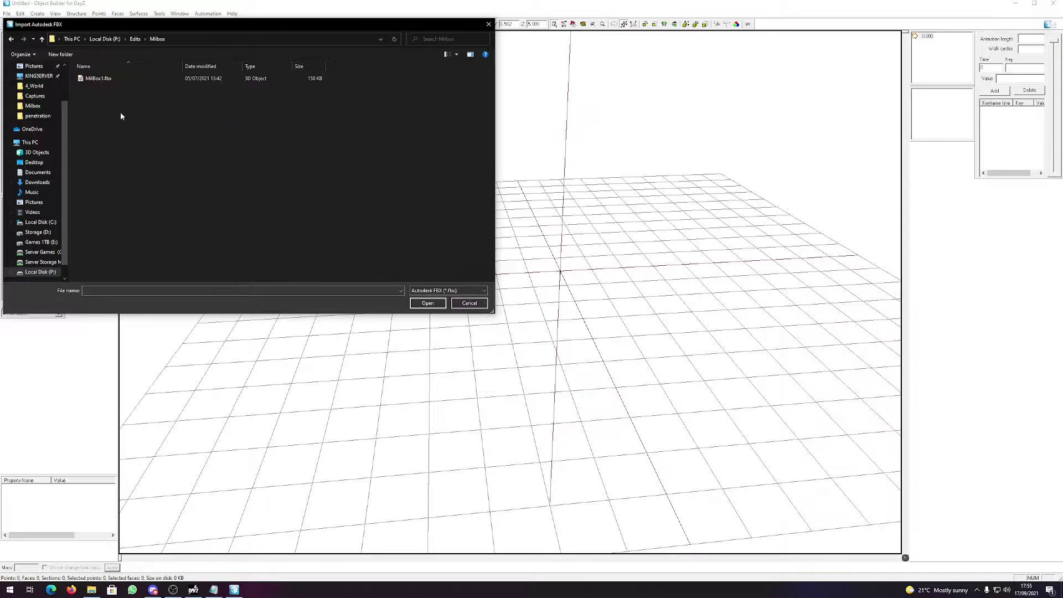
{"action": "left_click", "coordinate": [118, 78]}
{"action": "double_click", "coordinate": [119, 80]}
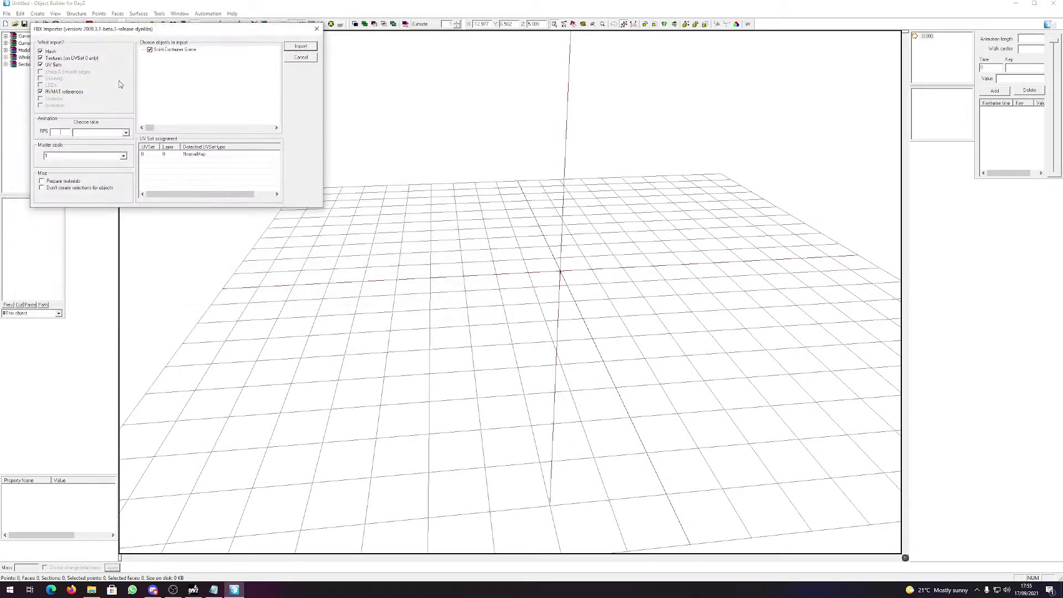
{"action": "left_click", "coordinate": [190, 54]}
{"action": "left_click", "coordinate": [123, 156]}
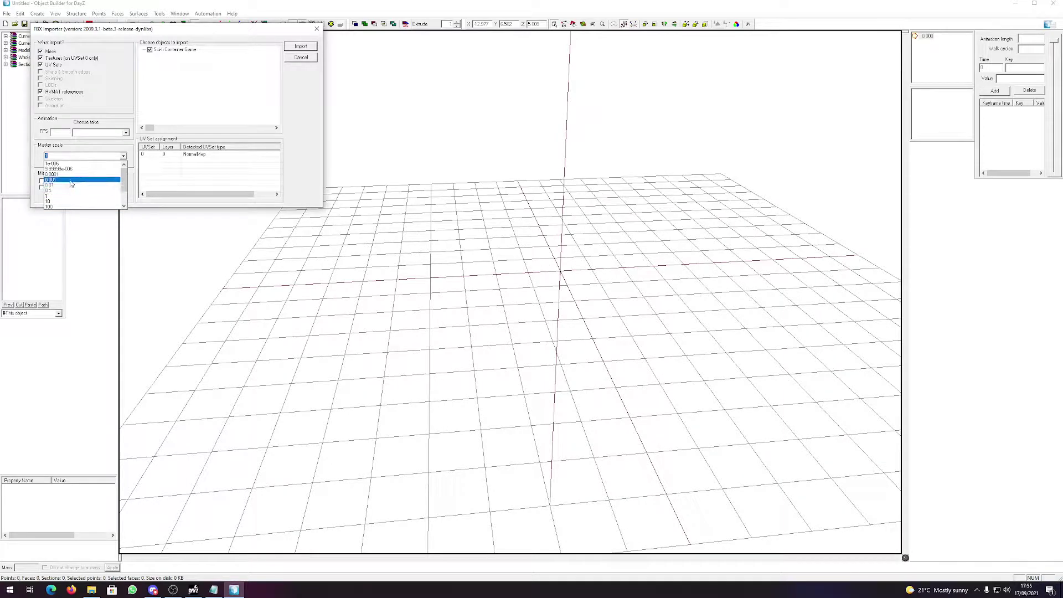
{"action": "left_click", "coordinate": [70, 180]}
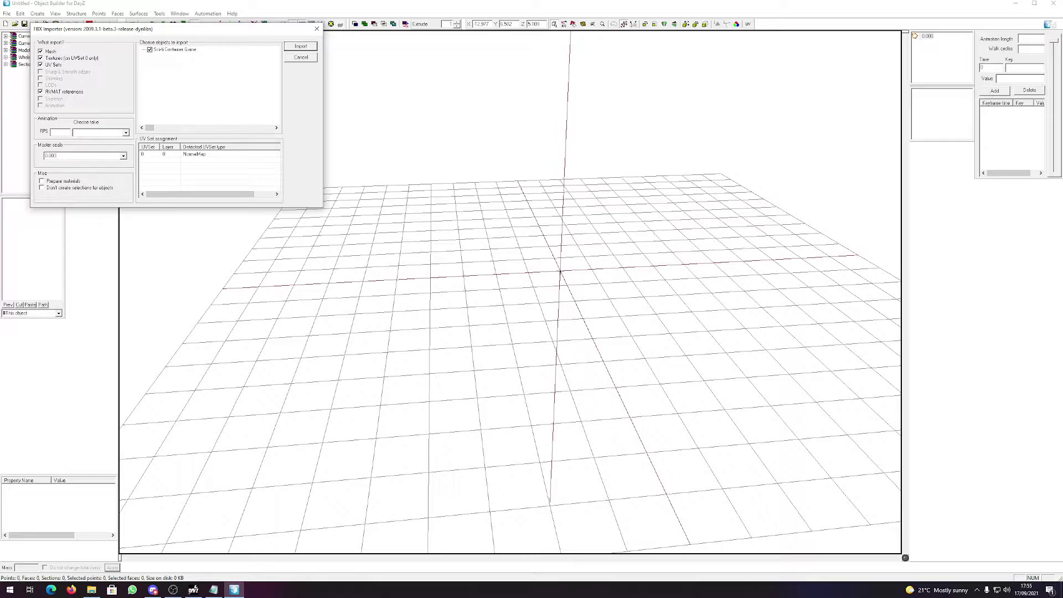
{"action": "key", "text": "Return"}
Zoom in on the imported crate and select the whole model.
{"action": "scroll", "coordinate": [470, 159], "scroll_direction": "up", "scroll_amount": 3}
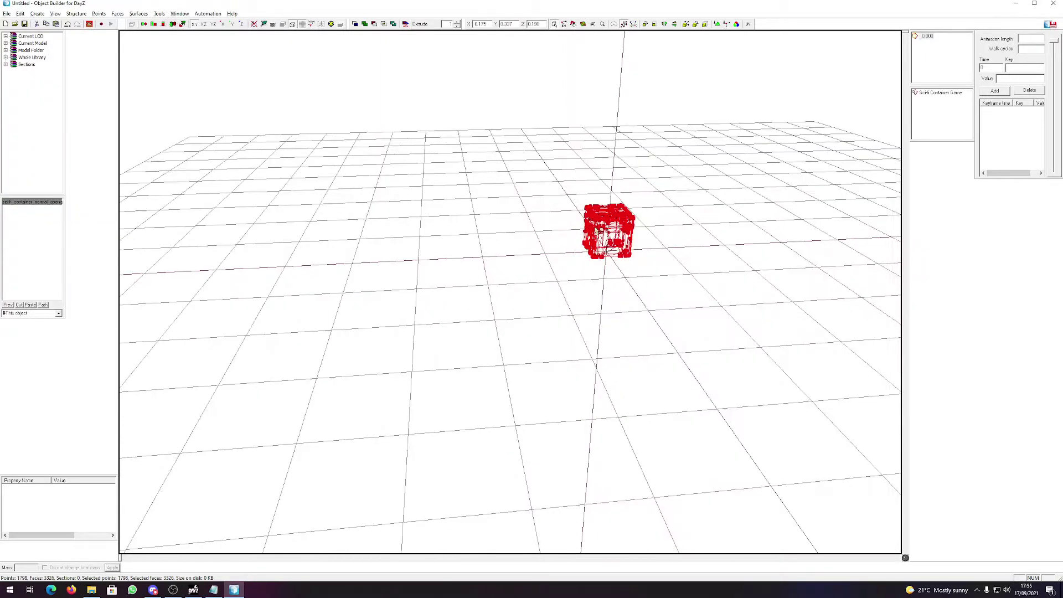
{"action": "right_click_drag", "start_coordinate": [470, 159], "coordinate": [722, 253]}
{"action": "left_click", "coordinate": [673, 410]}
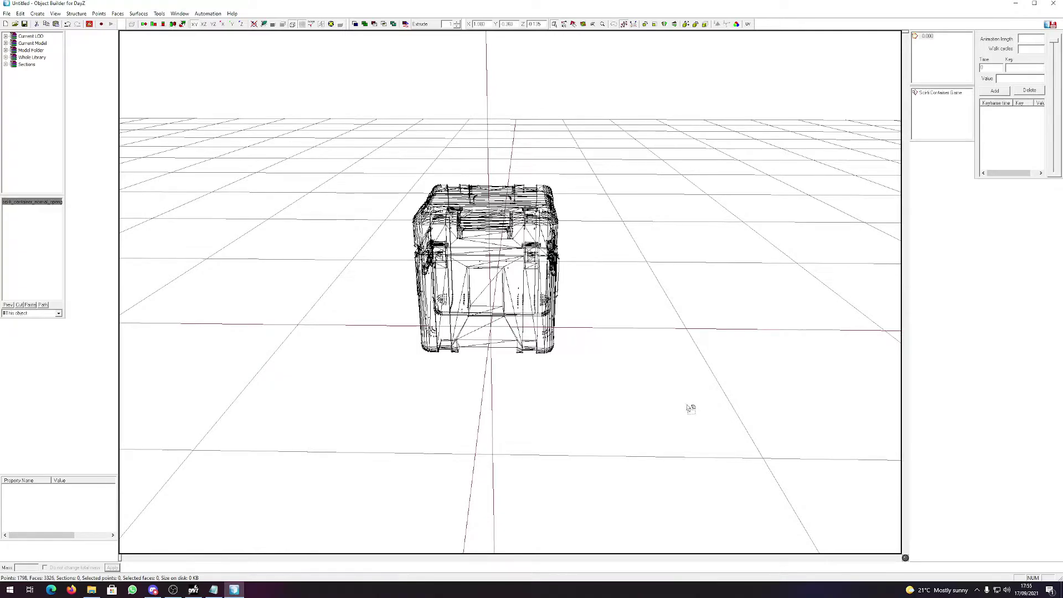
{"action": "left_click_drag", "start_coordinate": [708, 430], "coordinate": [234, 98]}
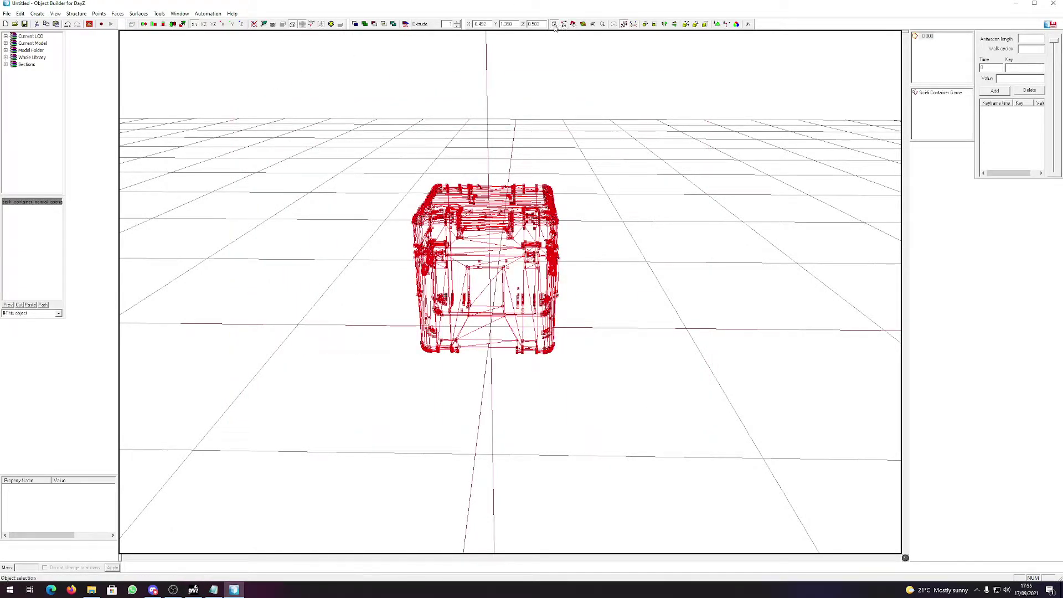
{"action": "left_click_drag", "start_coordinate": [692, 409], "coordinate": [219, 81]}
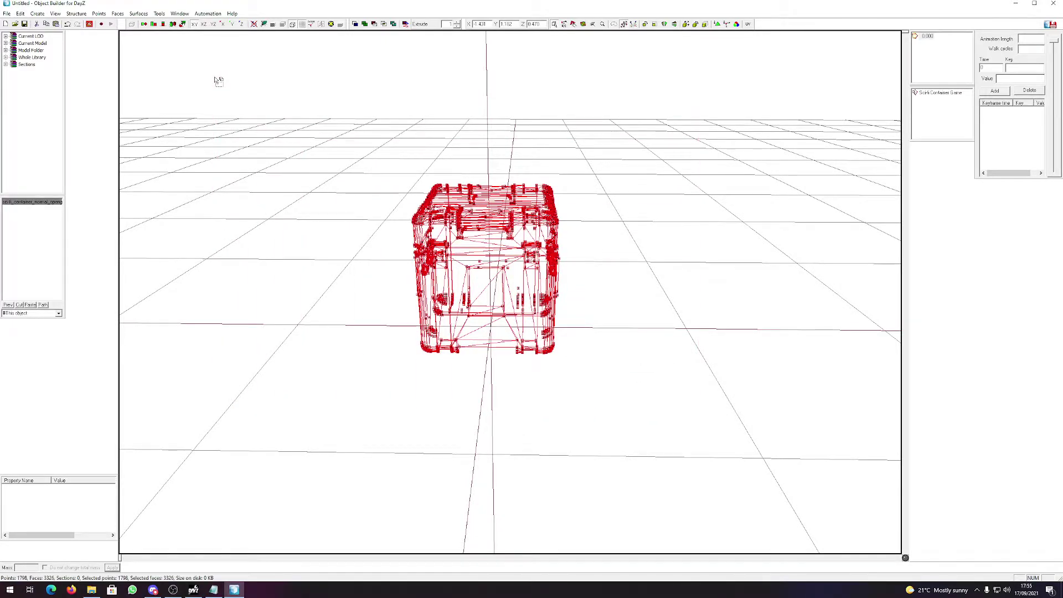
Set the faces' texture to P:\MilBoxTest\Data\MilBox1.paa in Face Properties.
{"action": "key", "text": "e"}
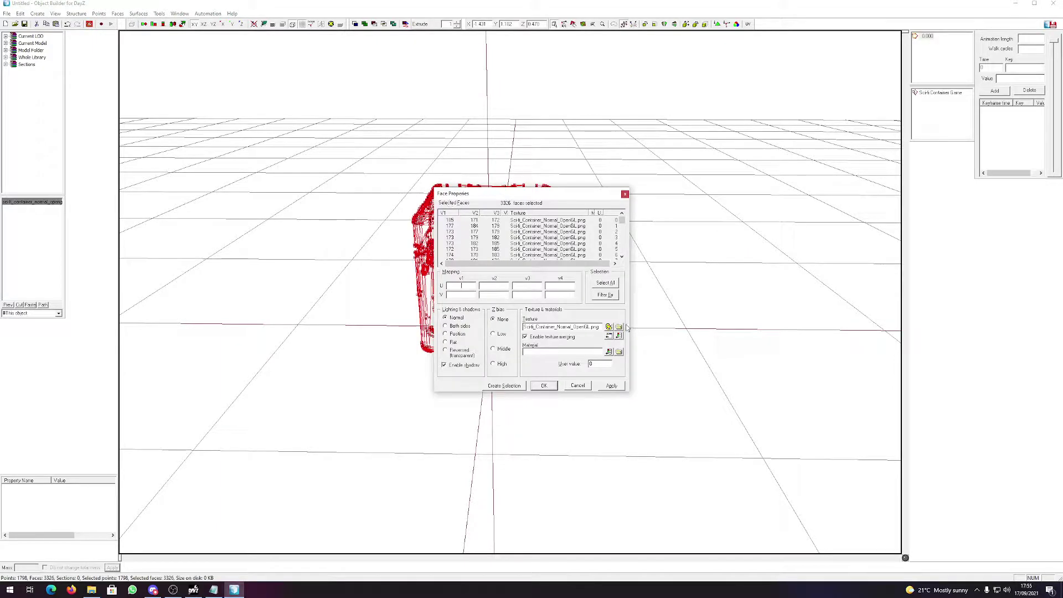
{"action": "left_click_drag", "start_coordinate": [524, 327], "coordinate": [584, 327]}
{"action": "left_click", "coordinate": [618, 327]}
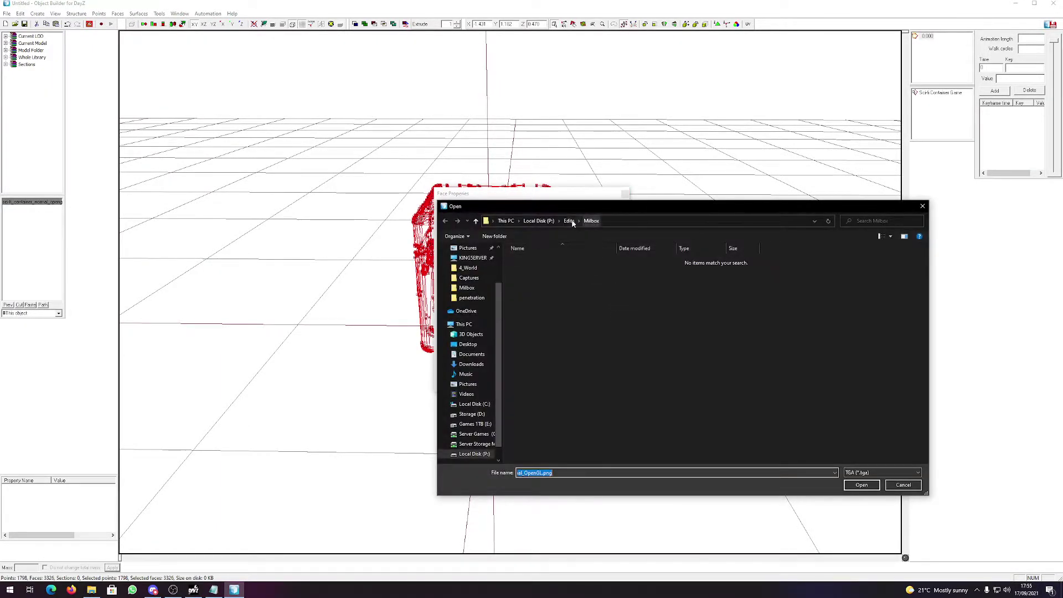
{"action": "left_click", "coordinate": [552, 221]}
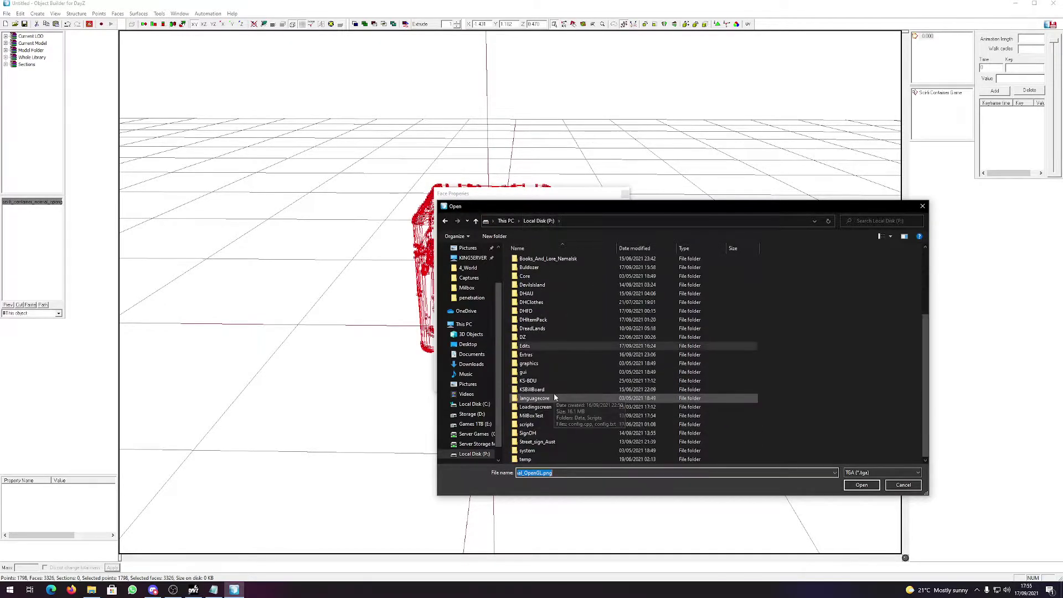
{"action": "double_click", "coordinate": [551, 415]}
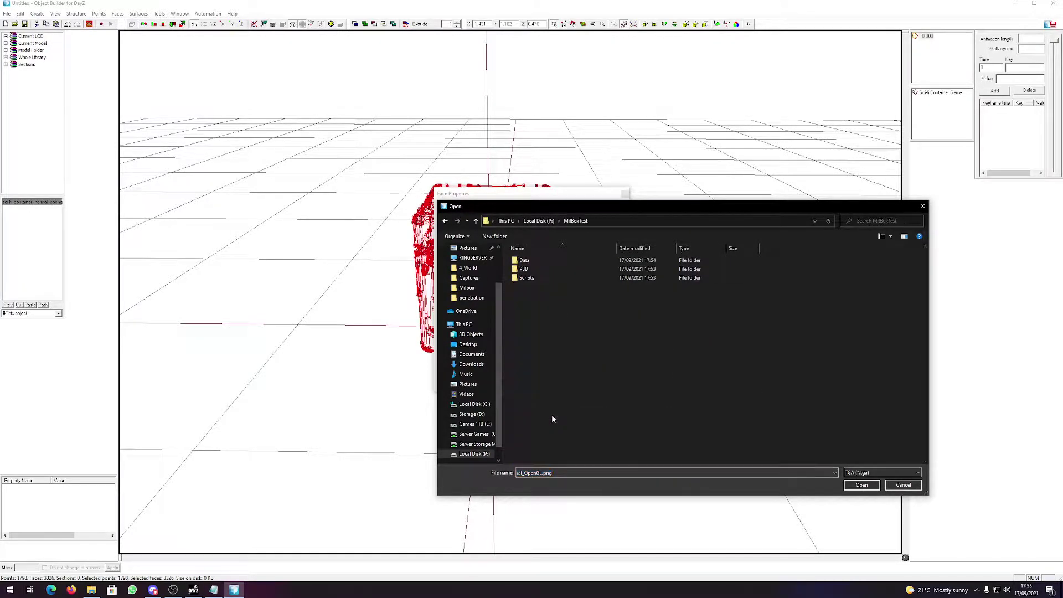
{"action": "double_click", "coordinate": [536, 260]}
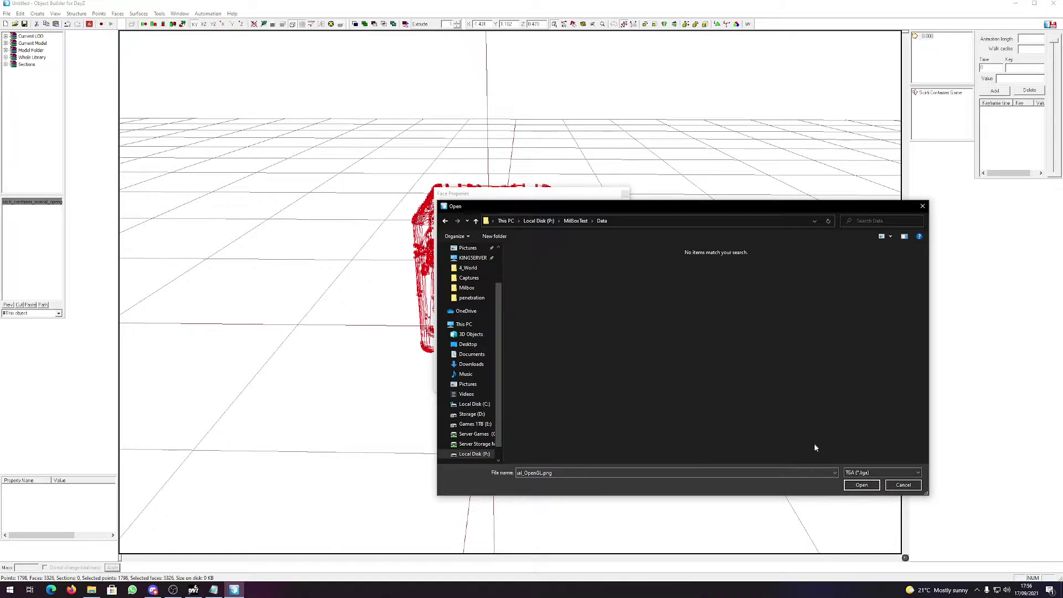
{"action": "left_click", "coordinate": [908, 473]}
{"action": "left_click", "coordinate": [874, 488]}
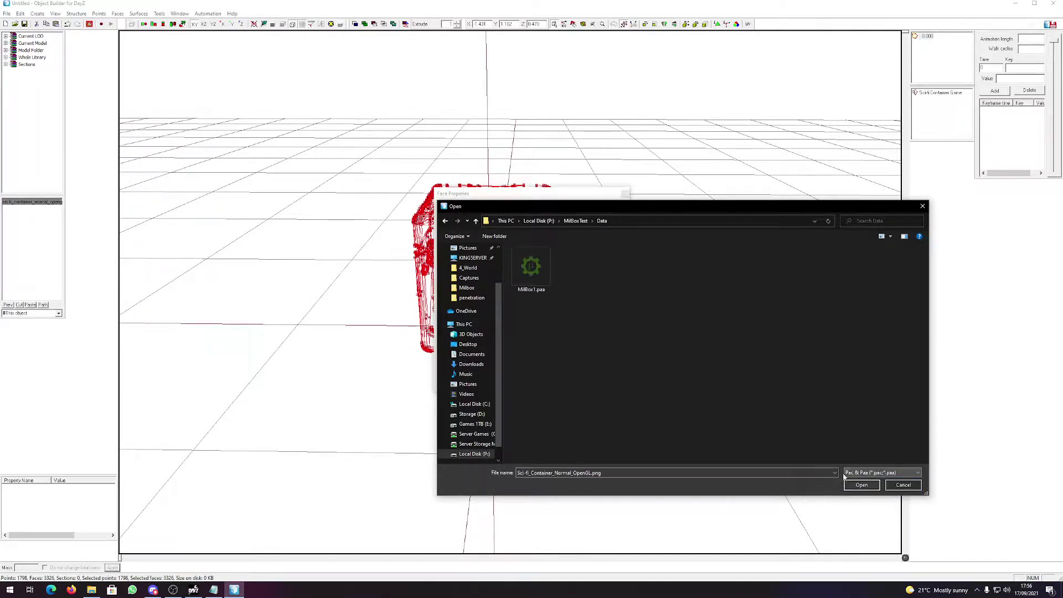
{"action": "double_click", "coordinate": [542, 274]}
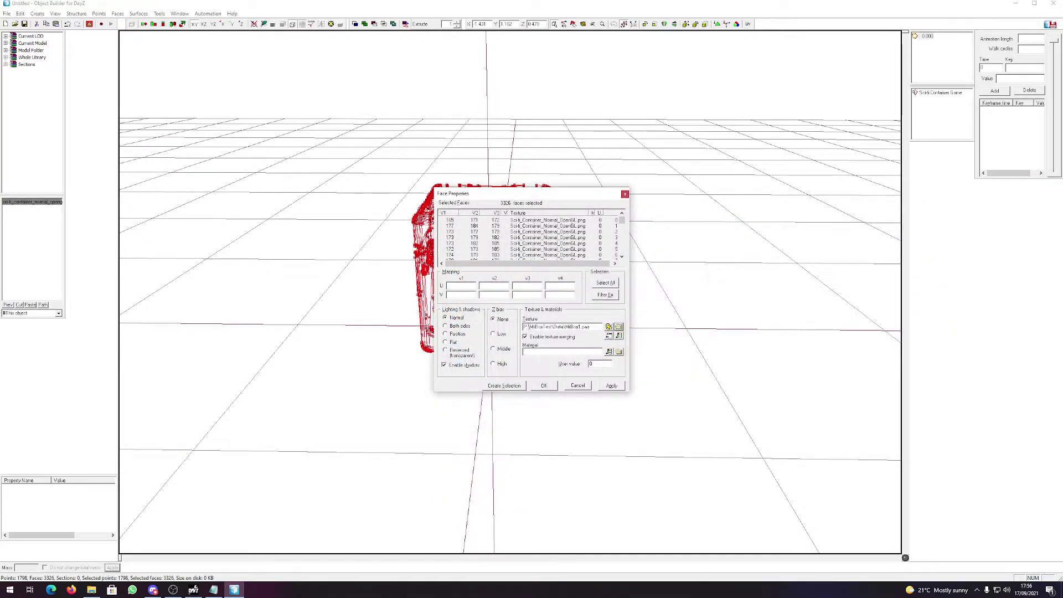
Strip the P:\ prefix so the texture reads MilBoxTest\Data\MilBox1.paa, and apply it.
{"action": "left_click_drag", "start_coordinate": [530, 327], "coordinate": [504, 324]}
{"action": "key", "text": "Delete"}
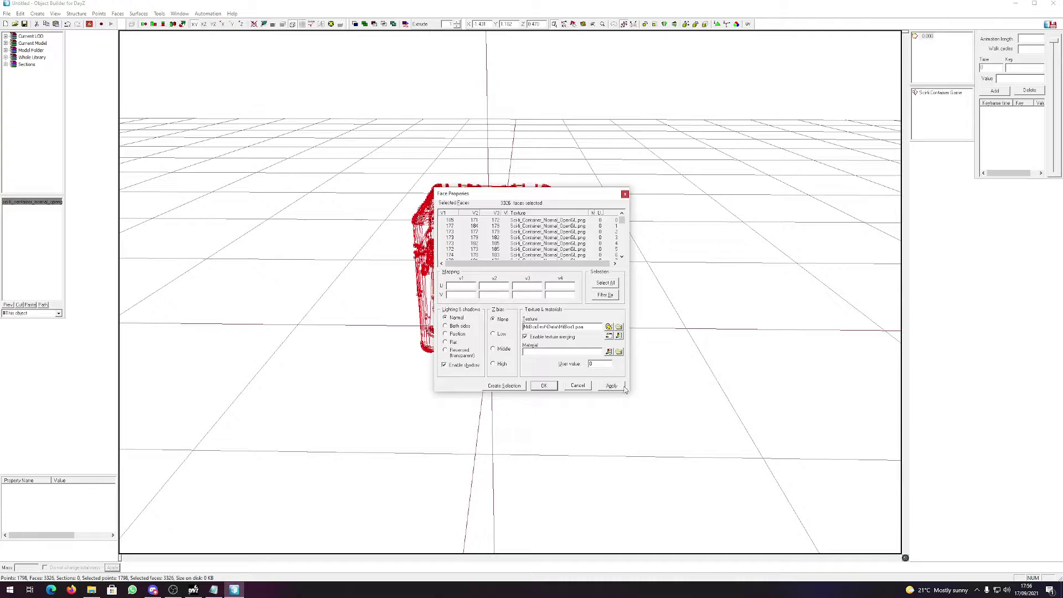
{"action": "left_click", "coordinate": [623, 387]}
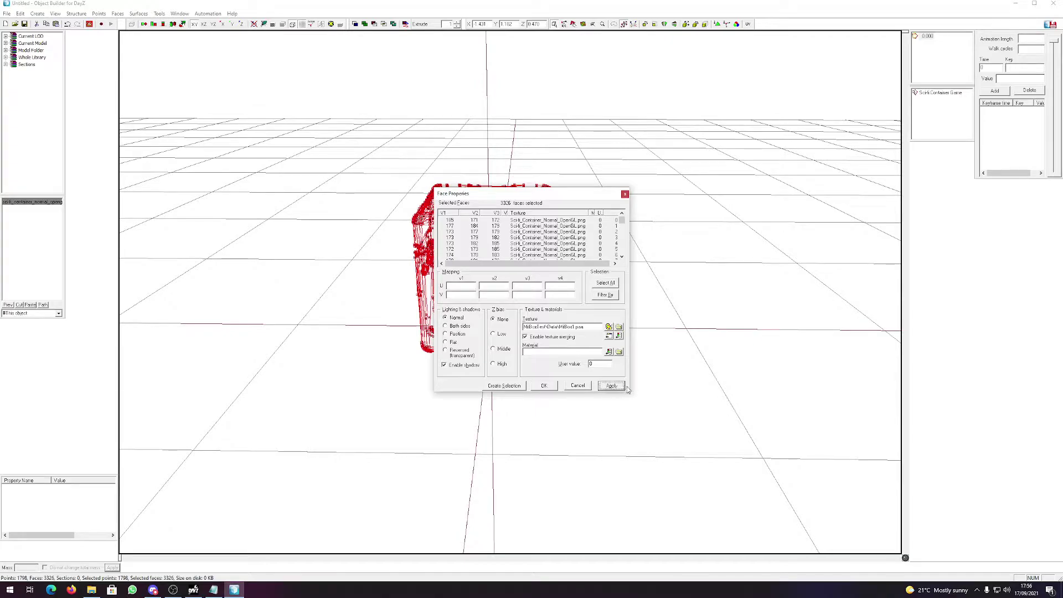
{"action": "left_click", "coordinate": [543, 385]}
{"action": "mouse_move", "coordinate": [450, 377]}
{"action": "right_mouse_down"}
{"action": "mouse_move", "coordinate": [465, 373]}
{"action": "mouse_move", "coordinate": [448, 373]}
{"action": "right_mouse_up"}
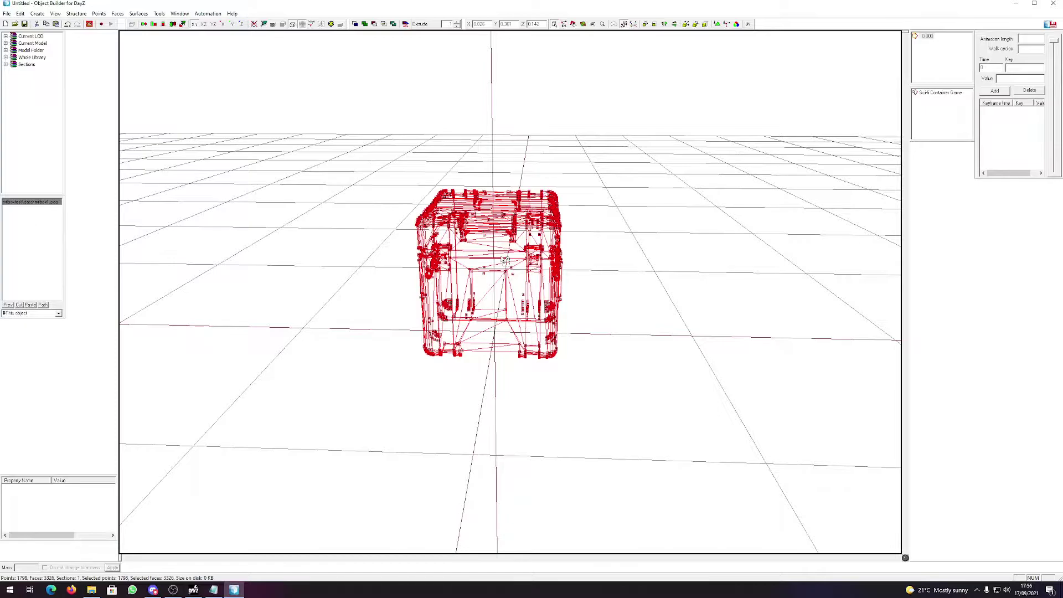
Duplicate LOD 0.000 and set the copy's LOD type to Geometry.
{"action": "left_click", "coordinate": [923, 39]}
{"action": "right_click", "coordinate": [923, 41]}
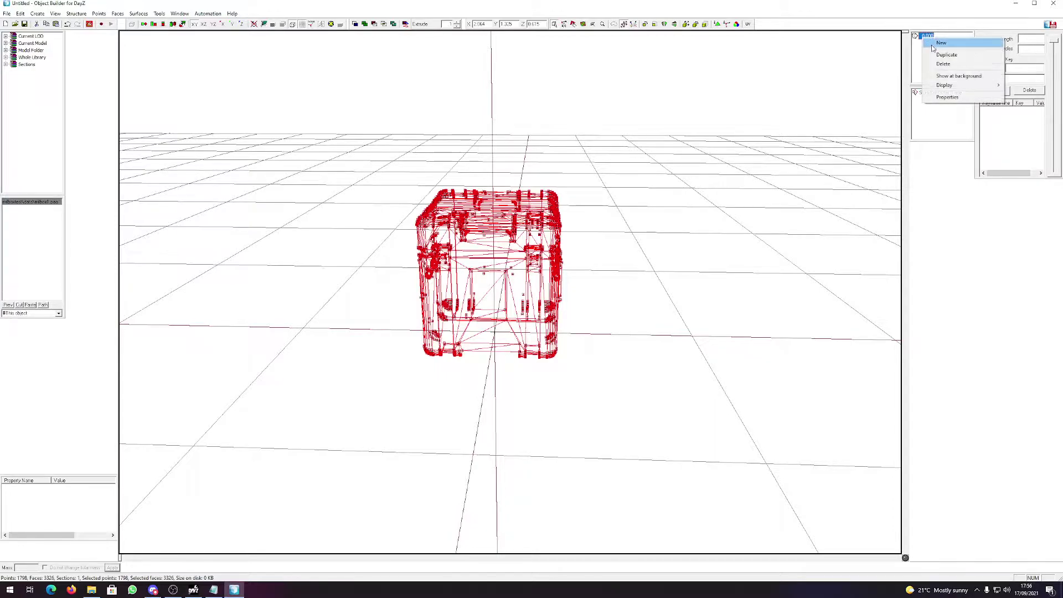
{"action": "left_click", "coordinate": [936, 56]}
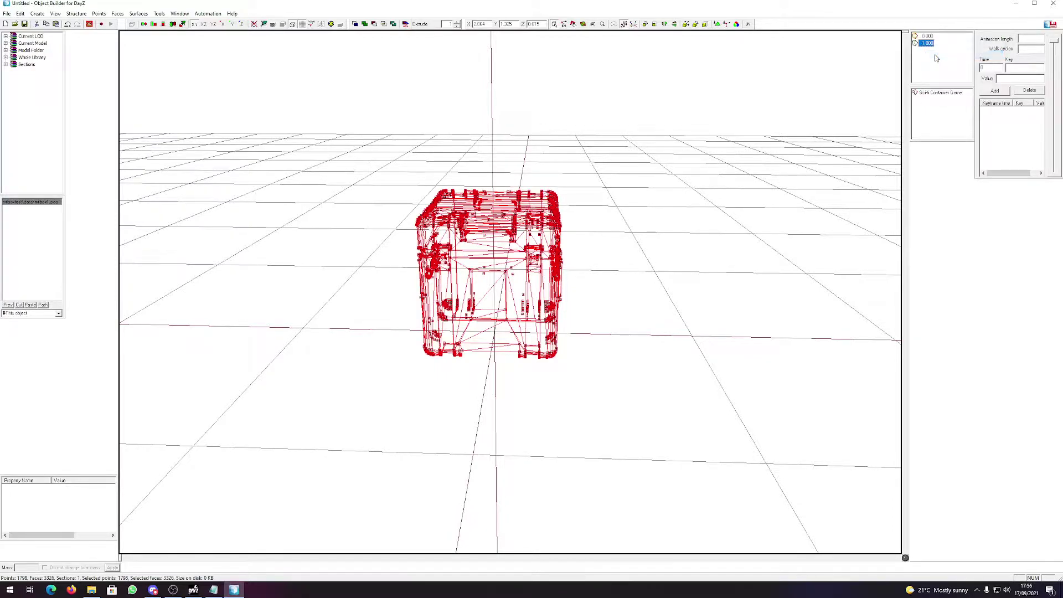
{"action": "right_click", "coordinate": [922, 46]}
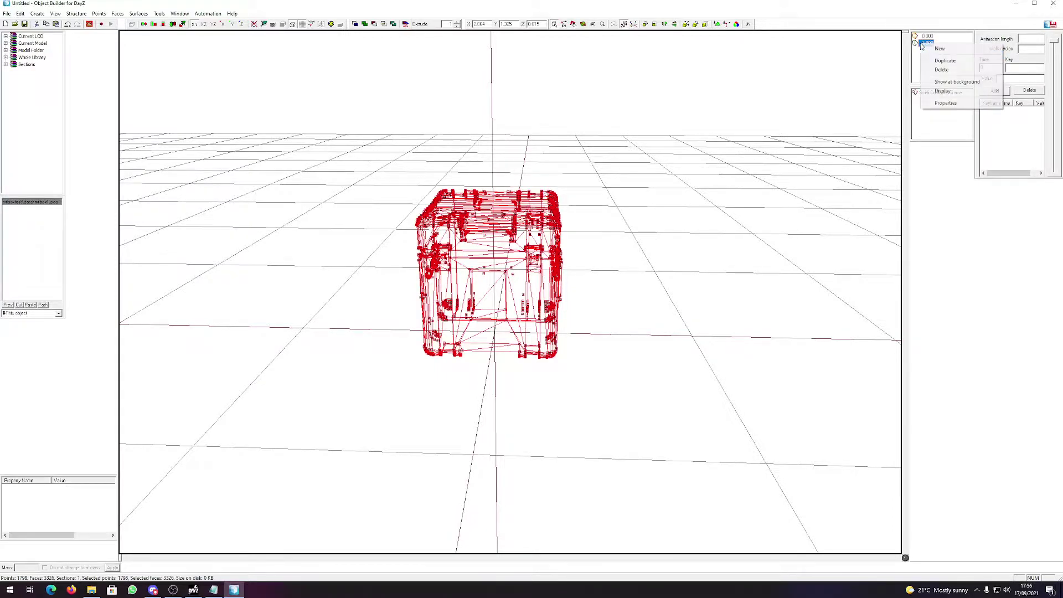
{"action": "left_click", "coordinate": [923, 104]}
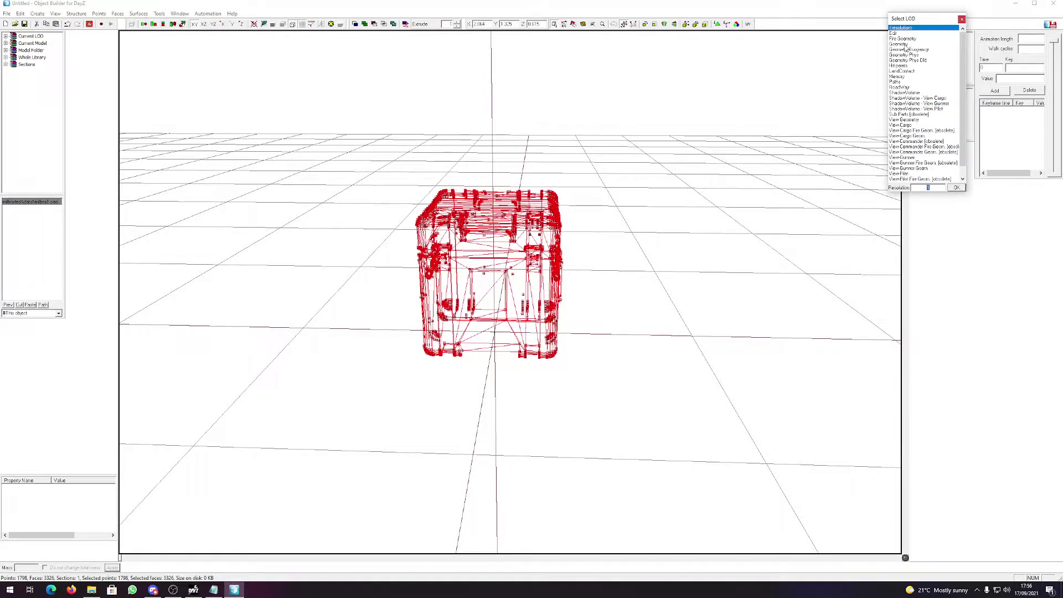
{"action": "double_click", "coordinate": [904, 45]}
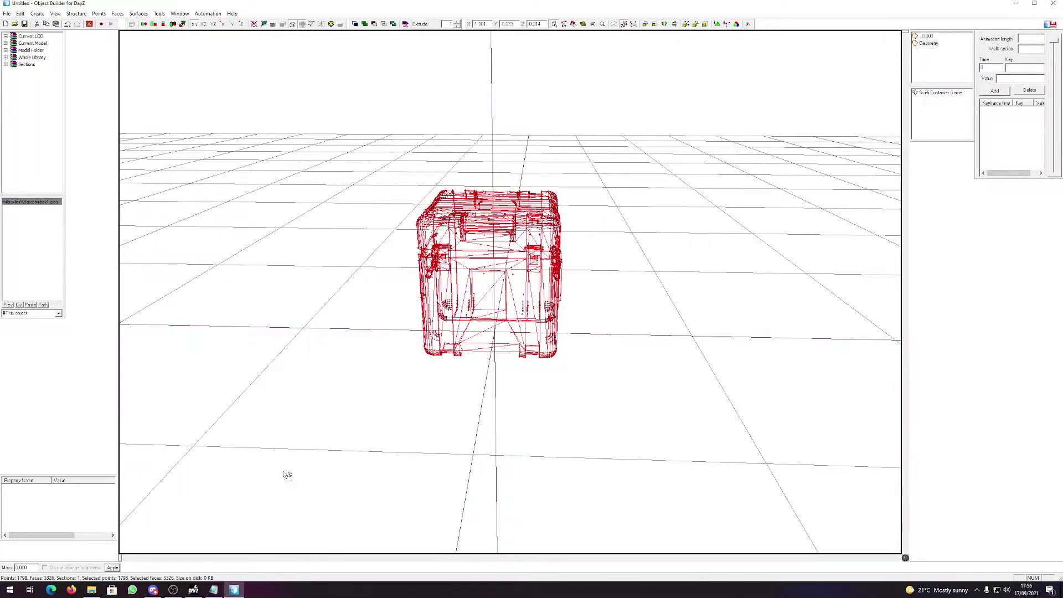
{"action": "left_click_drag", "start_coordinate": [642, 440], "coordinate": [387, 105]}
{"action": "right_click_drag", "start_coordinate": [494, 232], "coordinate": [604, 210]}
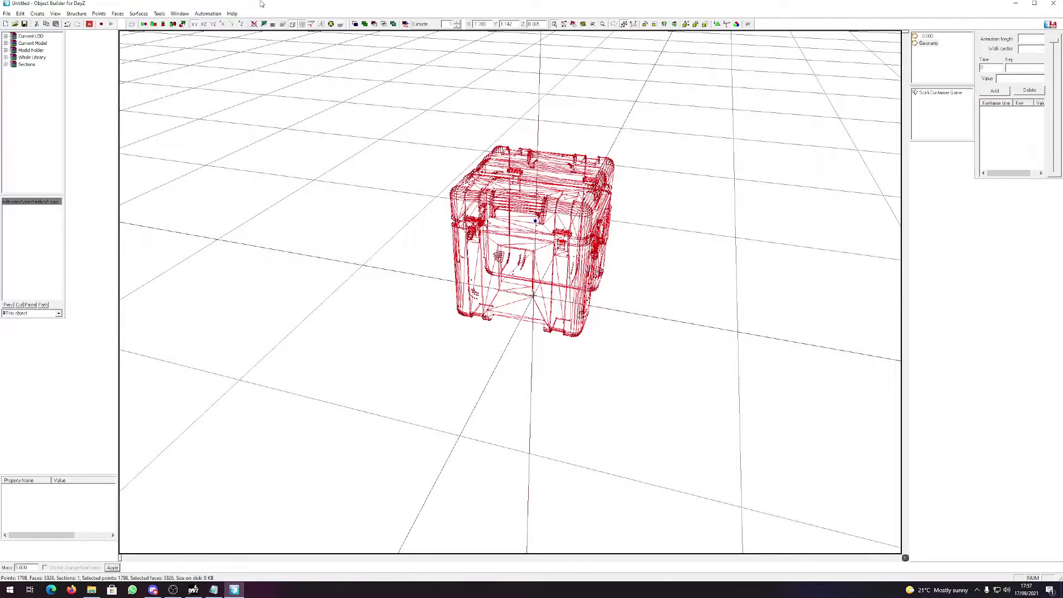
Switch to four views and zoom the left, front and top views onto the crate.
{"action": "left_click", "coordinate": [180, 13]}
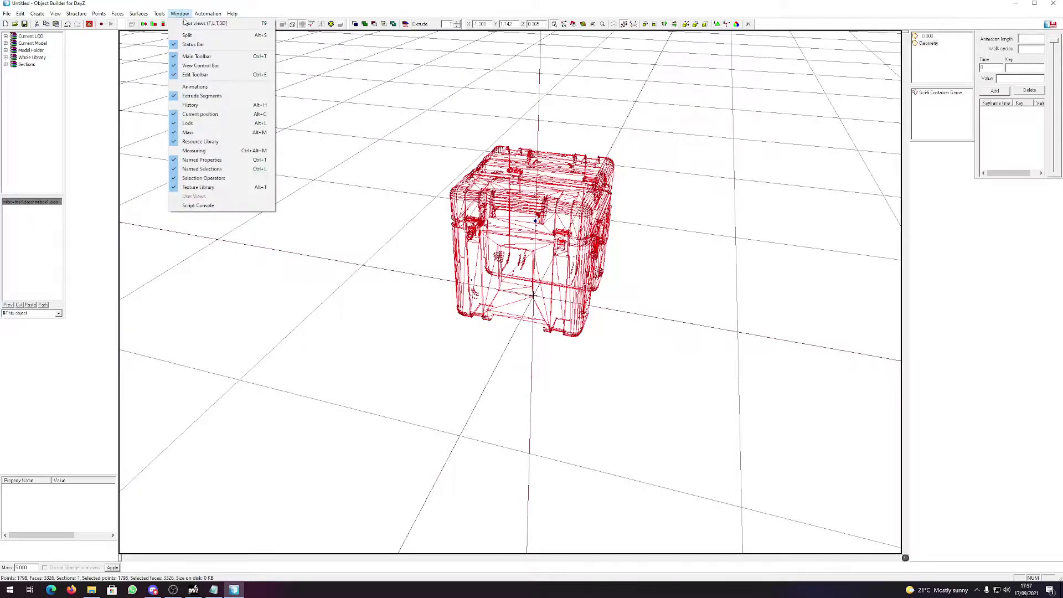
{"action": "left_click", "coordinate": [188, 23]}
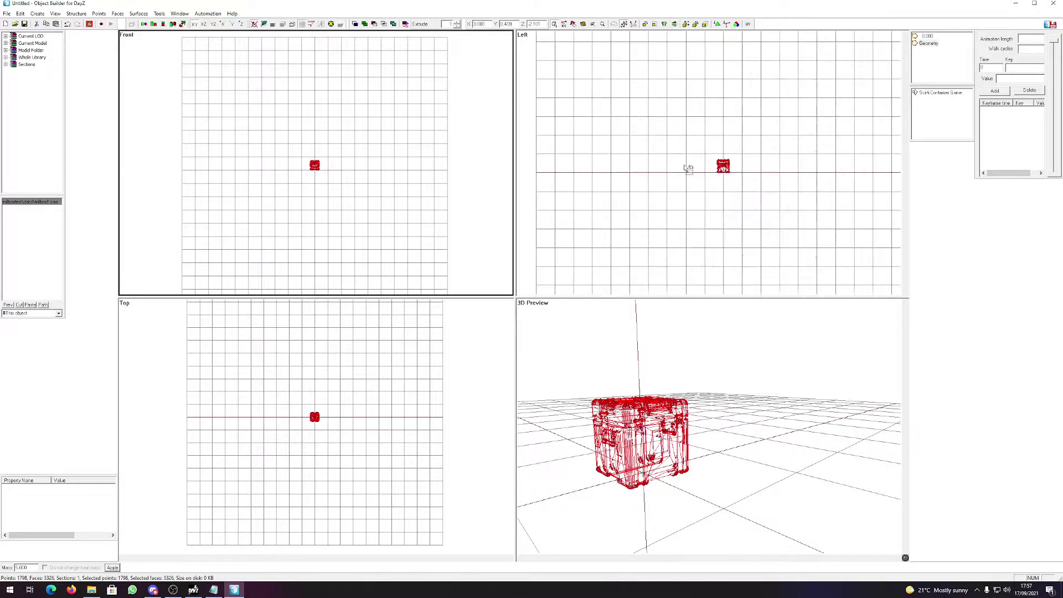
{"action": "scroll", "coordinate": [688, 168], "scroll_direction": "up", "scroll_amount": 5}
{"action": "left_click", "coordinate": [740, 202]}
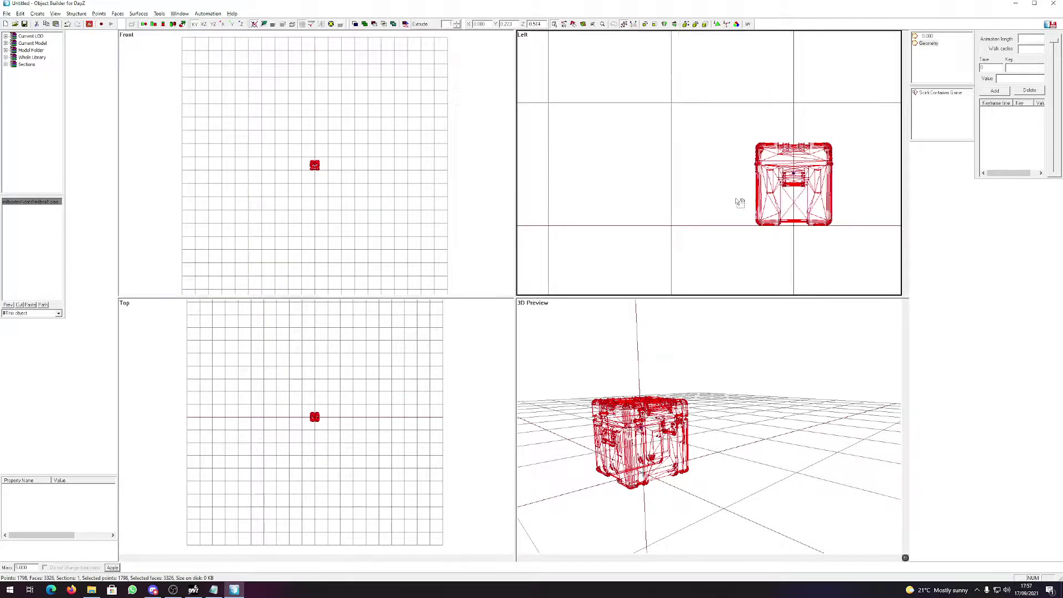
{"action": "scroll", "coordinate": [216, 140], "scroll_direction": "up", "scroll_amount": 5}
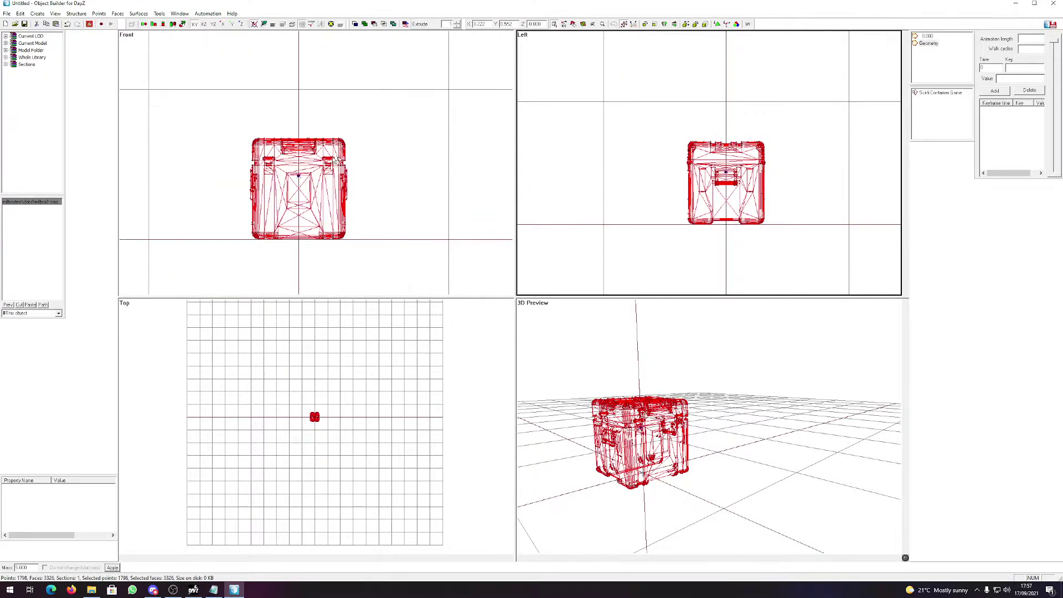
{"action": "left_click", "coordinate": [354, 208]}
{"action": "scroll", "coordinate": [326, 459], "scroll_direction": "up", "scroll_amount": 5}
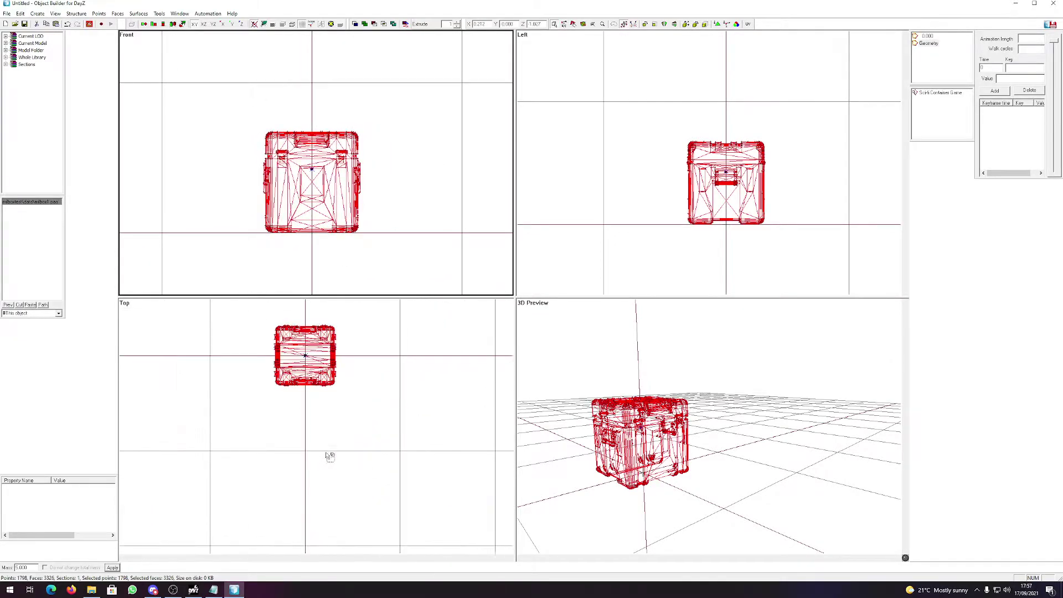
{"action": "left_click", "coordinate": [354, 386]}
{"action": "left_click", "coordinate": [347, 380]}
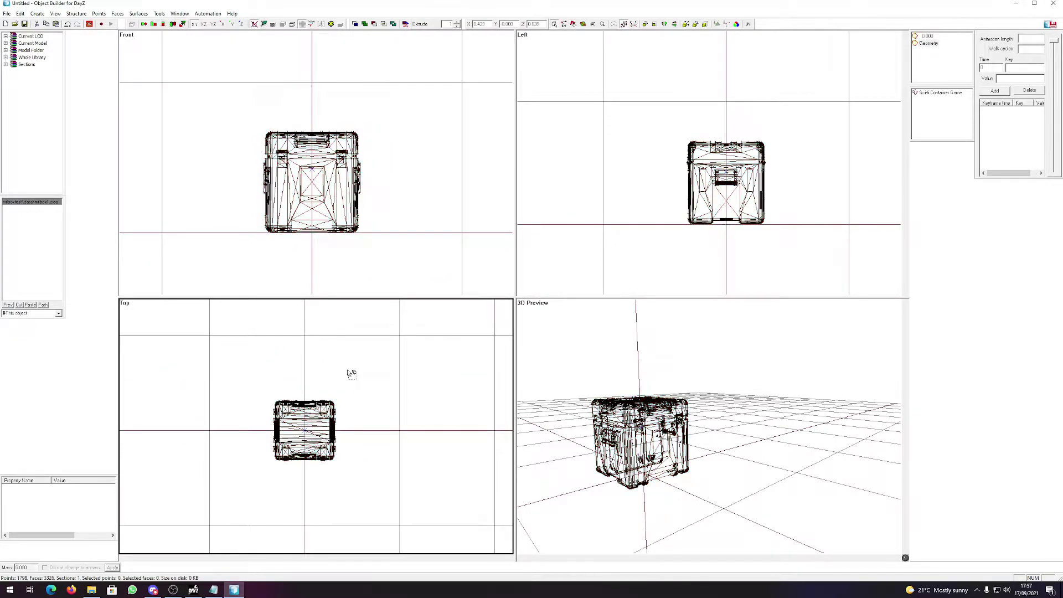
Create a default-size box around the crate and assign it a mass.
{"action": "left_click", "coordinate": [37, 14]}
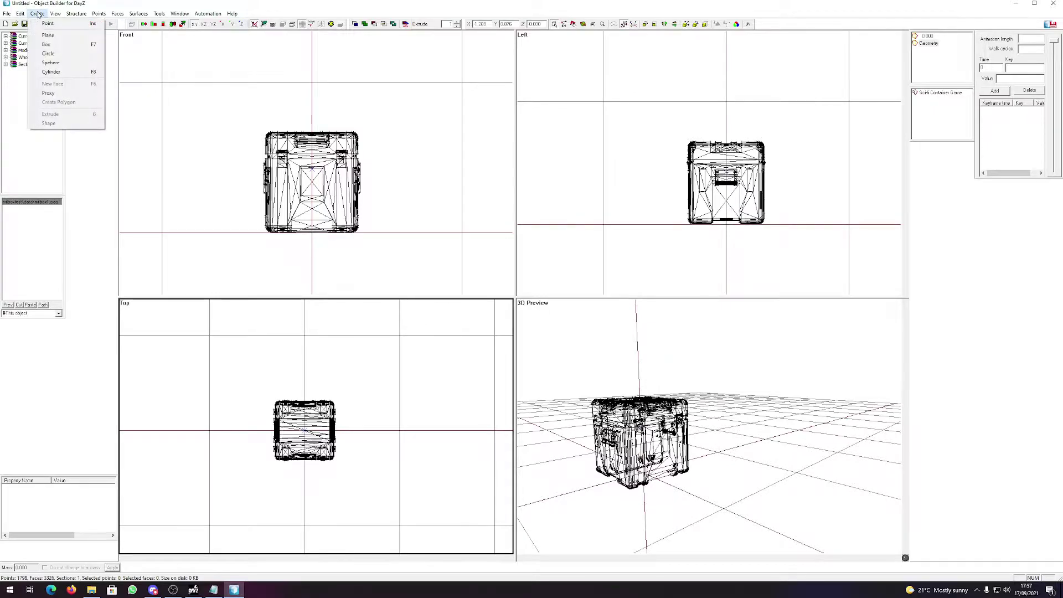
{"action": "left_click", "coordinate": [57, 46]}
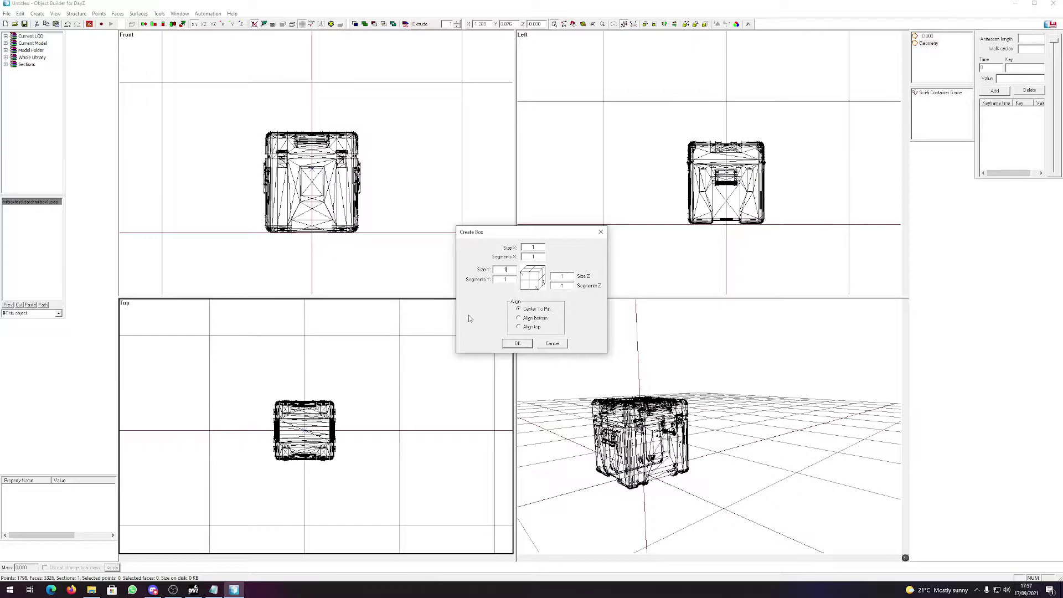
{"action": "left_click", "coordinate": [524, 344]}
{"action": "left_click_drag", "start_coordinate": [387, 282], "coordinate": [385, 208]}
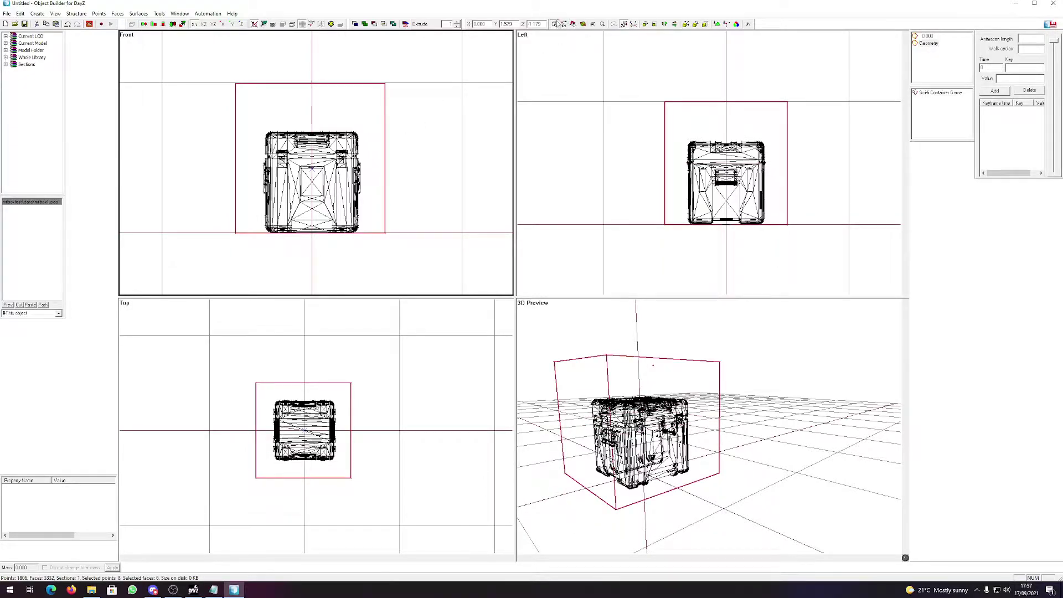
{"action": "left_click", "coordinate": [414, 262]}
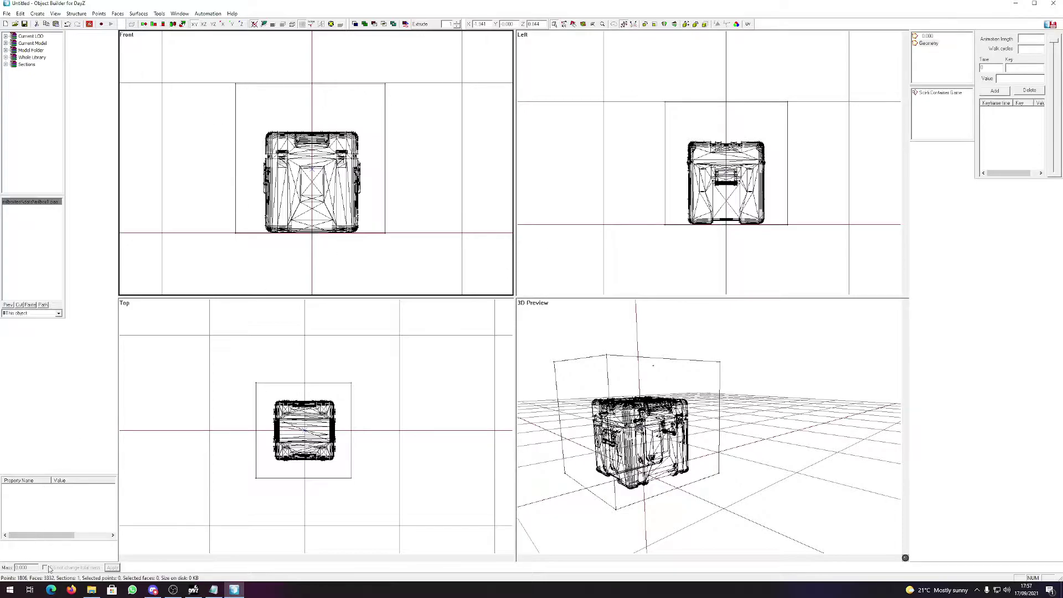
{"action": "left_click_drag", "start_coordinate": [424, 270], "coordinate": [376, 213]}
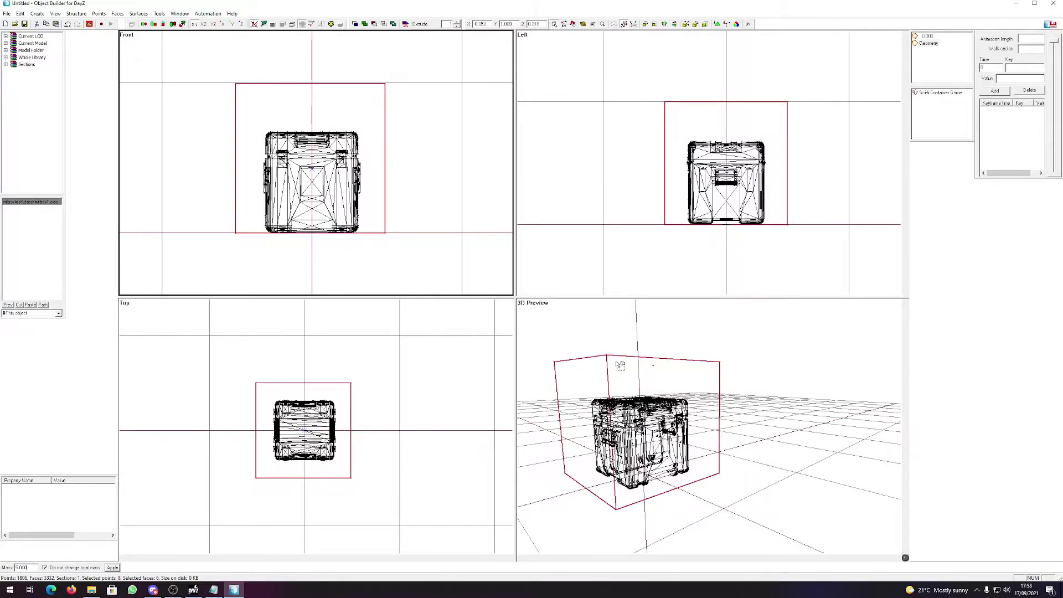
{"action": "left_click", "coordinate": [111, 567]}
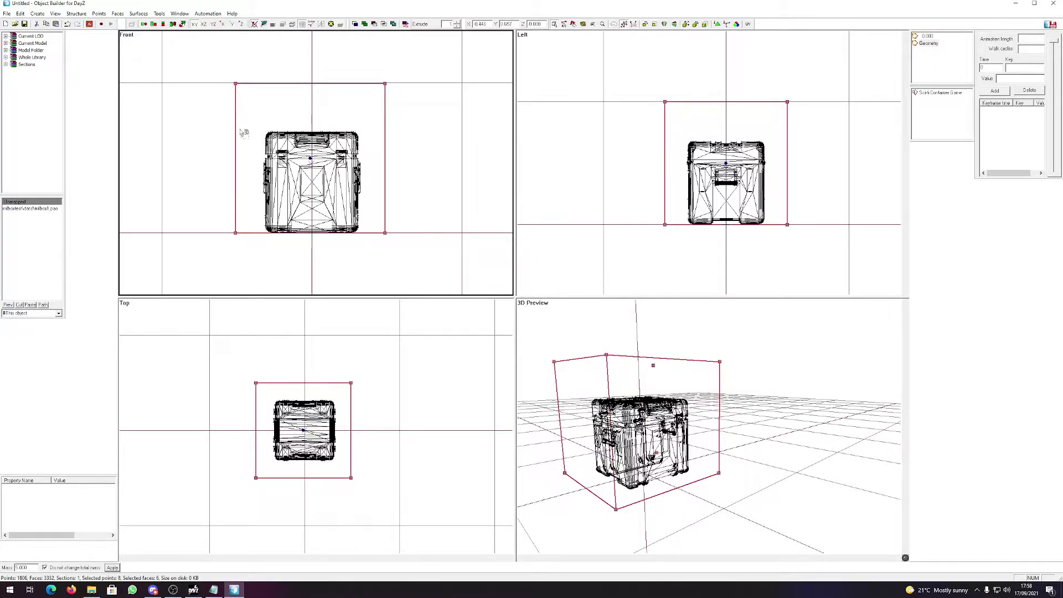
{"action": "left_click", "coordinate": [564, 25]}
{"action": "left_click_drag", "start_coordinate": [430, 273], "coordinate": [357, 93]}
{"action": "left_click_drag", "start_coordinate": [206, 65], "coordinate": [394, 148]}
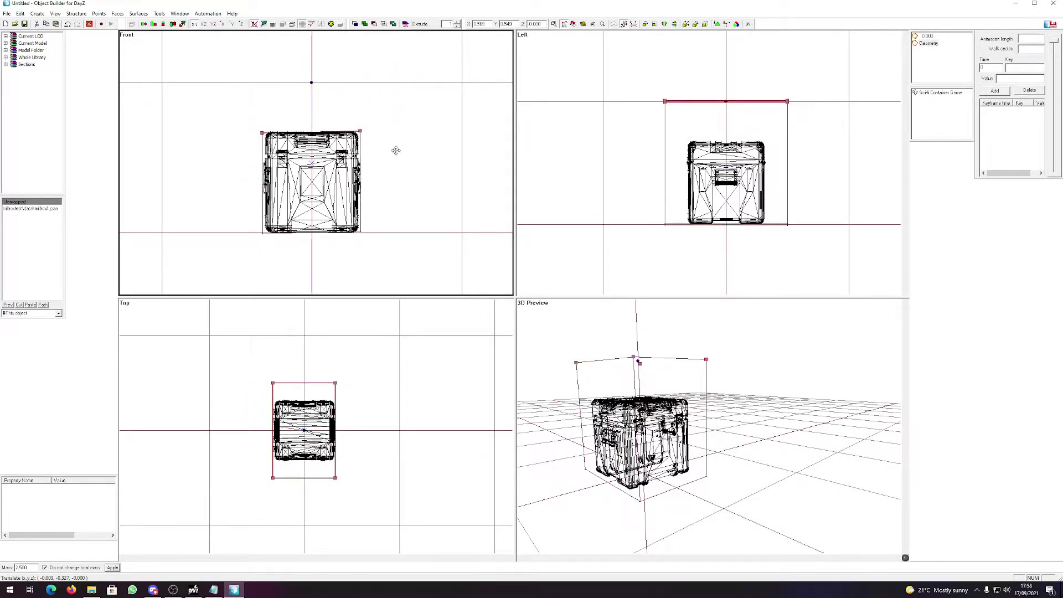
{"action": "left_click_drag", "start_coordinate": [396, 150], "coordinate": [396, 155]}
{"action": "left_click_drag", "start_coordinate": [806, 260], "coordinate": [754, 109]}
{"action": "left_click_drag", "start_coordinate": [648, 94], "coordinate": [686, 261]}
{"action": "left_click_drag", "start_coordinate": [687, 261], "coordinate": [709, 261]}
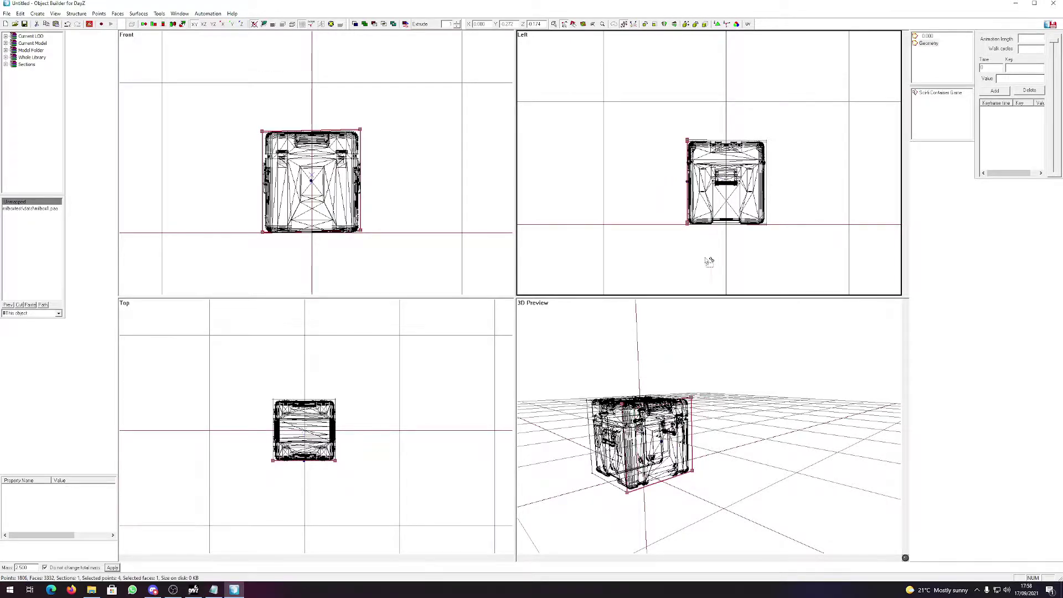
{"action": "left_click", "coordinate": [434, 450]}
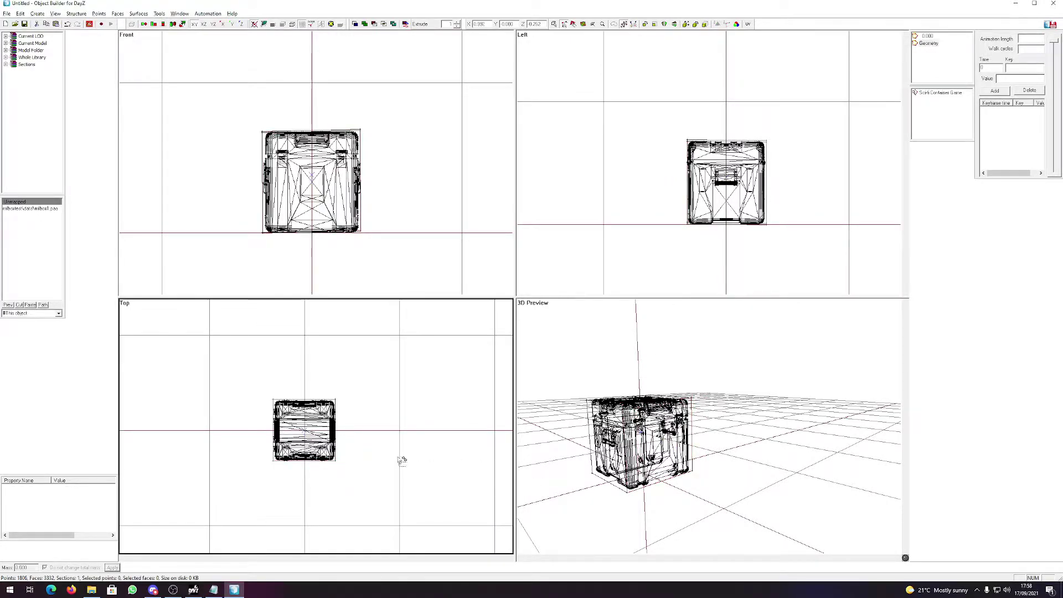
{"action": "right_click_drag", "start_coordinate": [401, 460], "coordinate": [404, 468]}
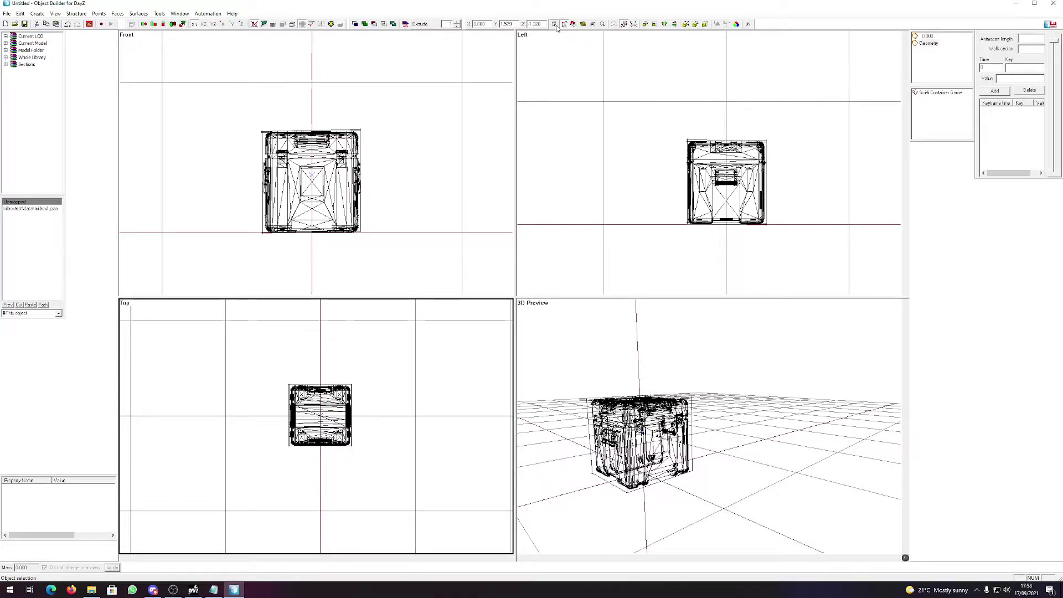
{"action": "left_click", "coordinate": [585, 401]}
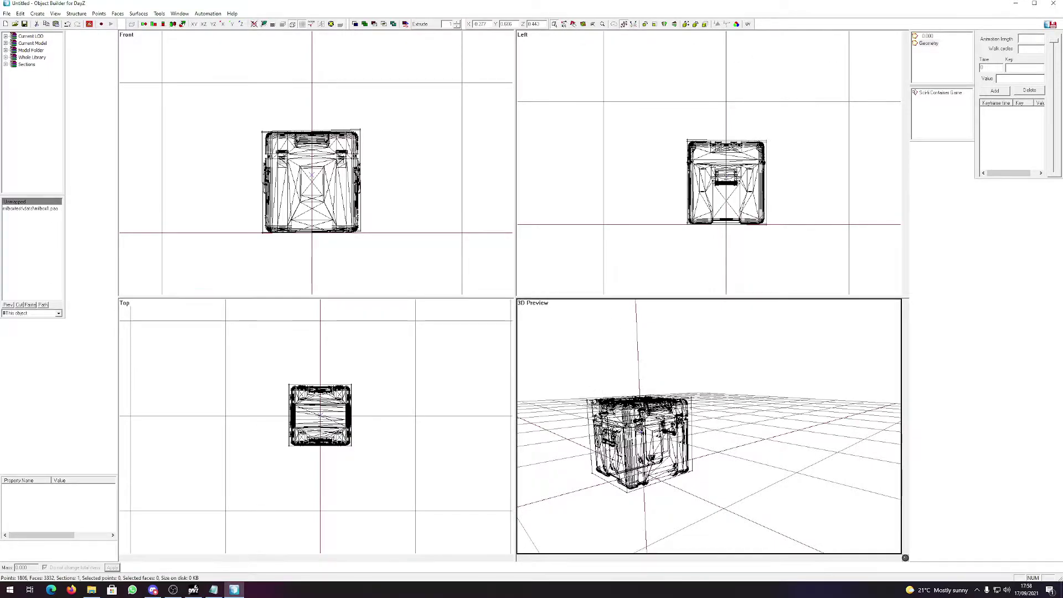
Select all eight bounding points and save them as a new named selection 'component01'.
{"action": "key", "text": "ctrl+a"}
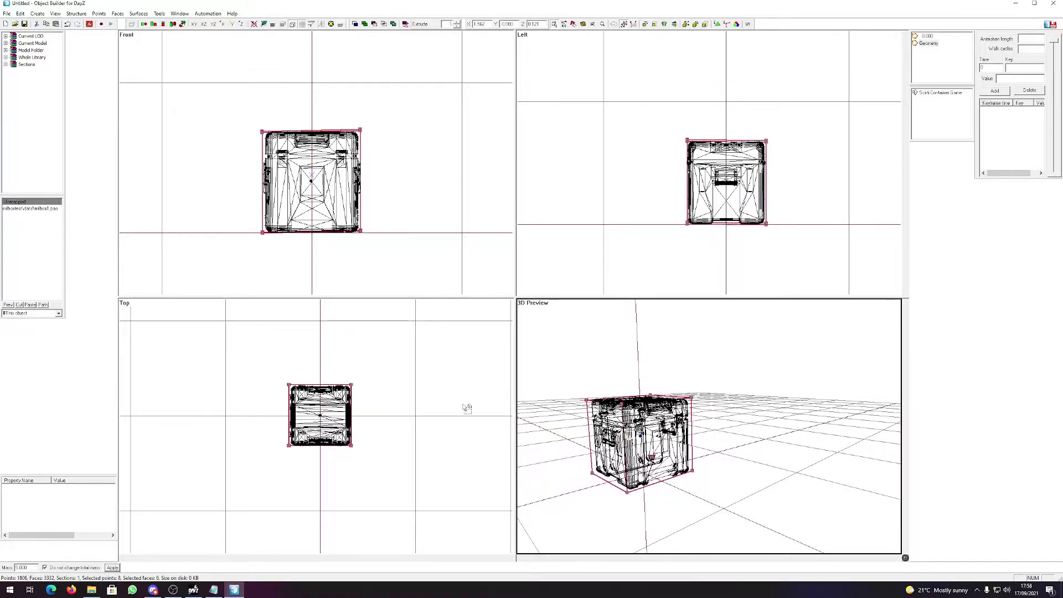
{"action": "middle_click_drag", "start_coordinate": [702, 266], "coordinate": [677, 255]}
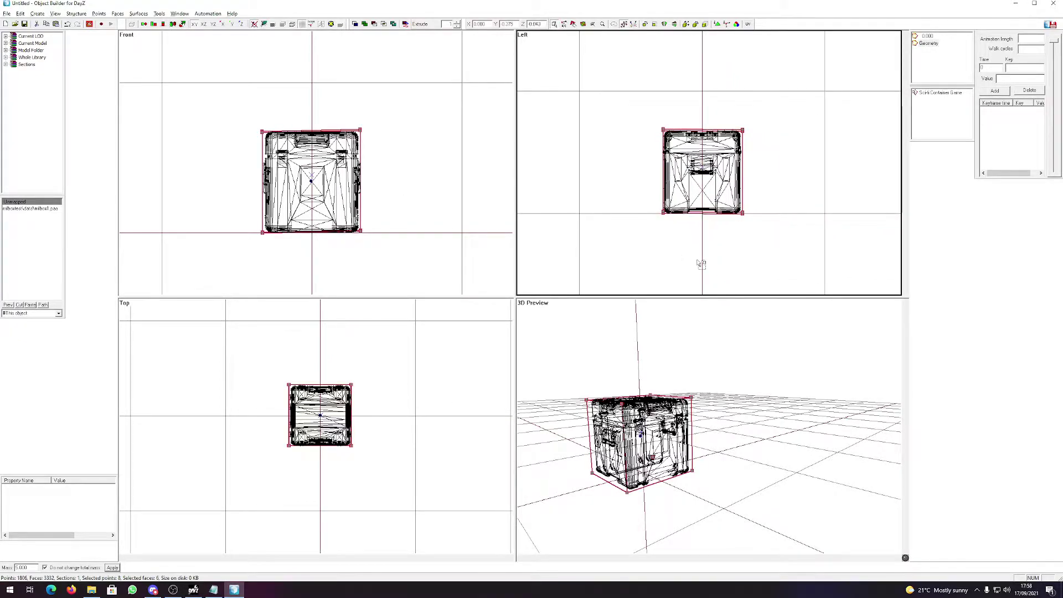
{"action": "right_click", "coordinate": [948, 118]}
{"action": "left_click", "coordinate": [952, 126]}
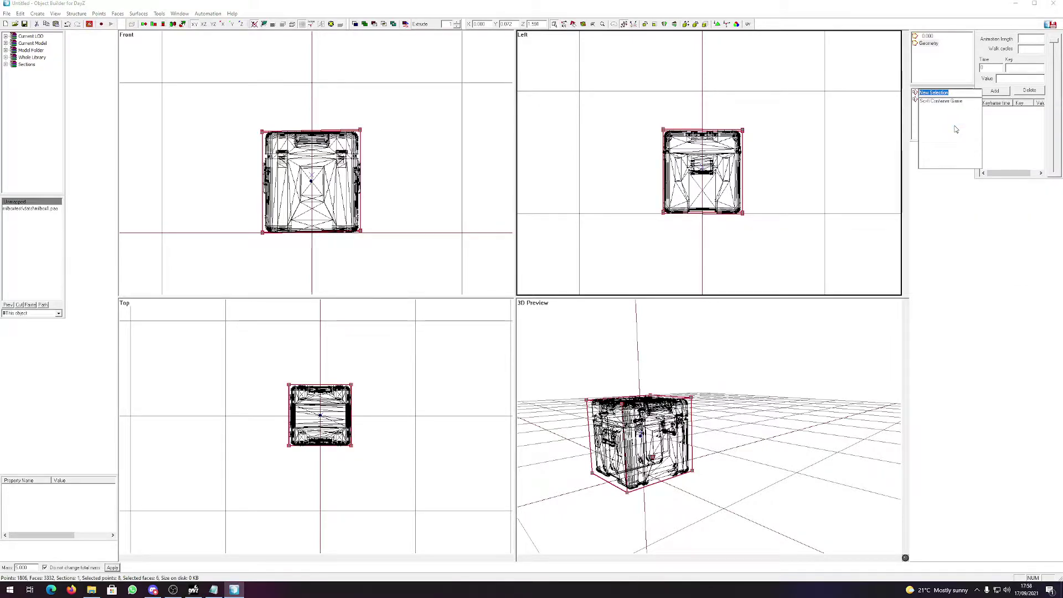
{"action": "type", "text": "component01"}
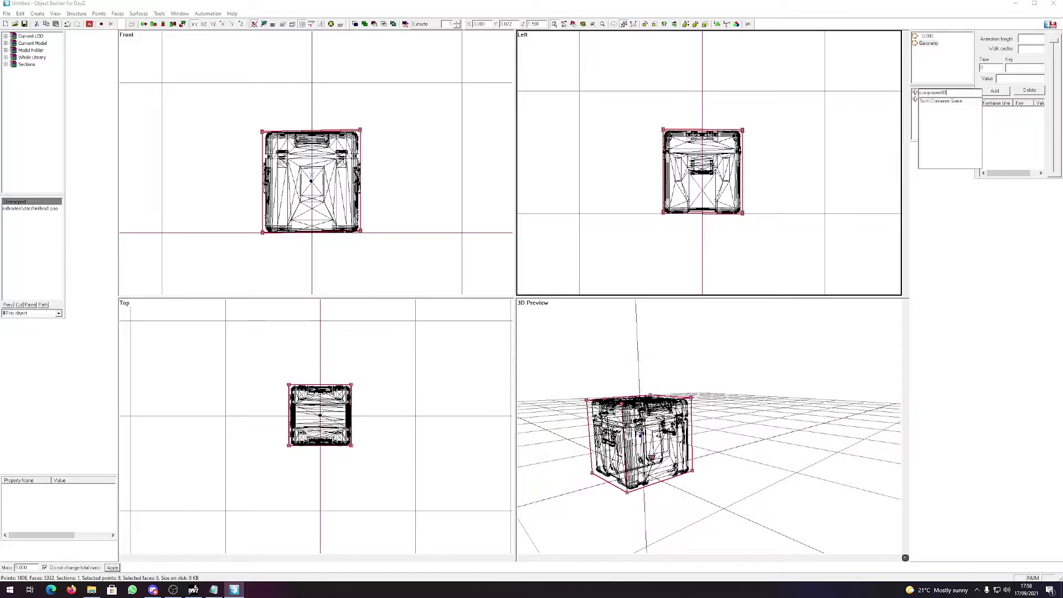
{"action": "key", "text": "Return"}
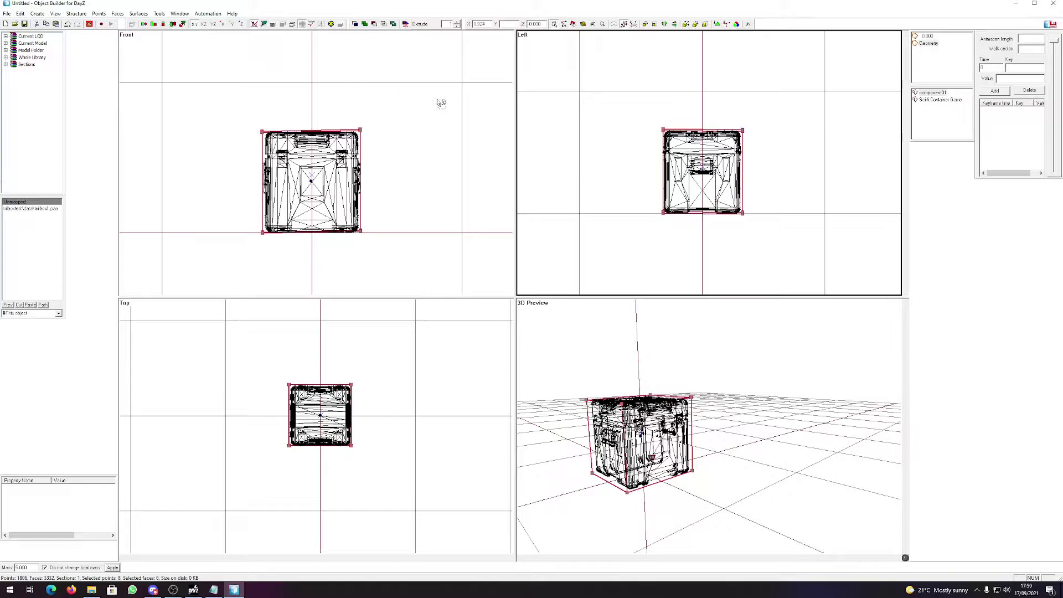
Clear the selection and reselect component01 to confirm it covers the bounding points.
{"action": "left_click", "coordinate": [815, 120]}
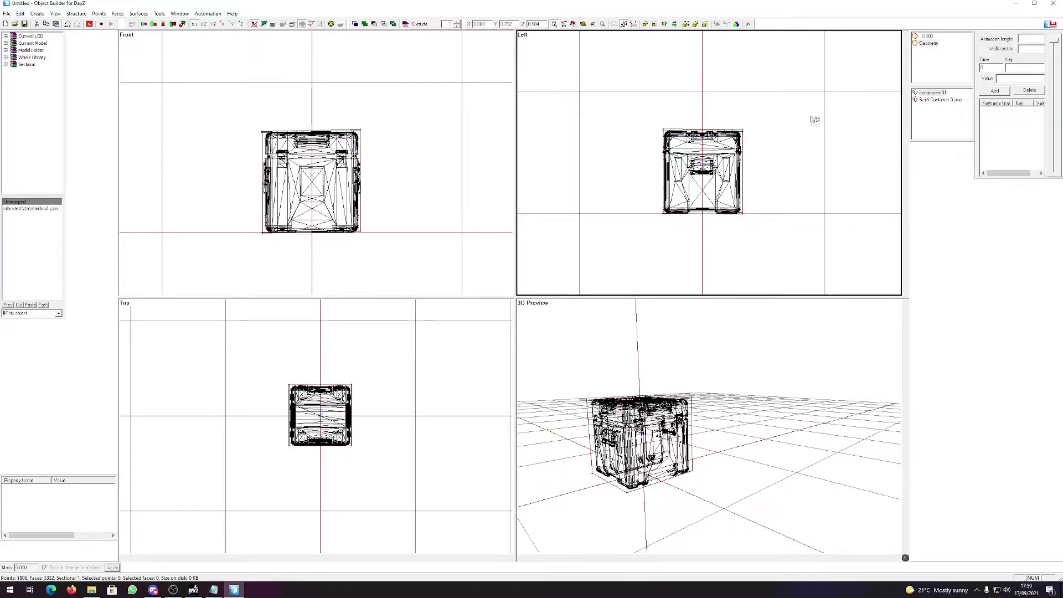
{"action": "left_click", "coordinate": [941, 100]}
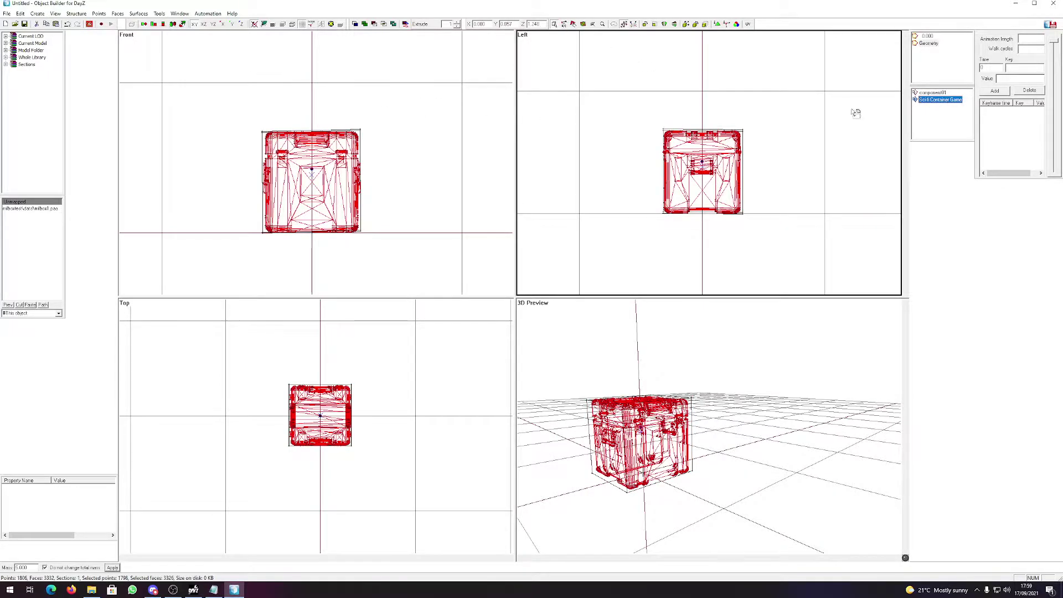
{"action": "left_click", "coordinate": [815, 112]}
{"action": "left_click", "coordinate": [934, 93]}
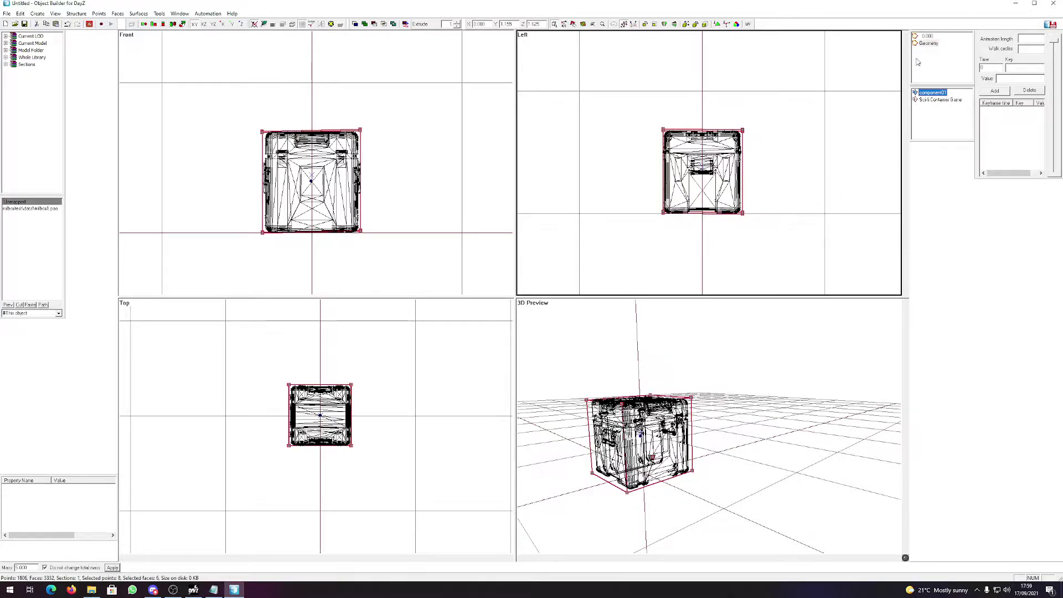
On the Geometry LOD, add the named property class = WoodenCrate.
{"action": "left_click", "coordinate": [937, 48]}
{"action": "left_click", "coordinate": [937, 48]}
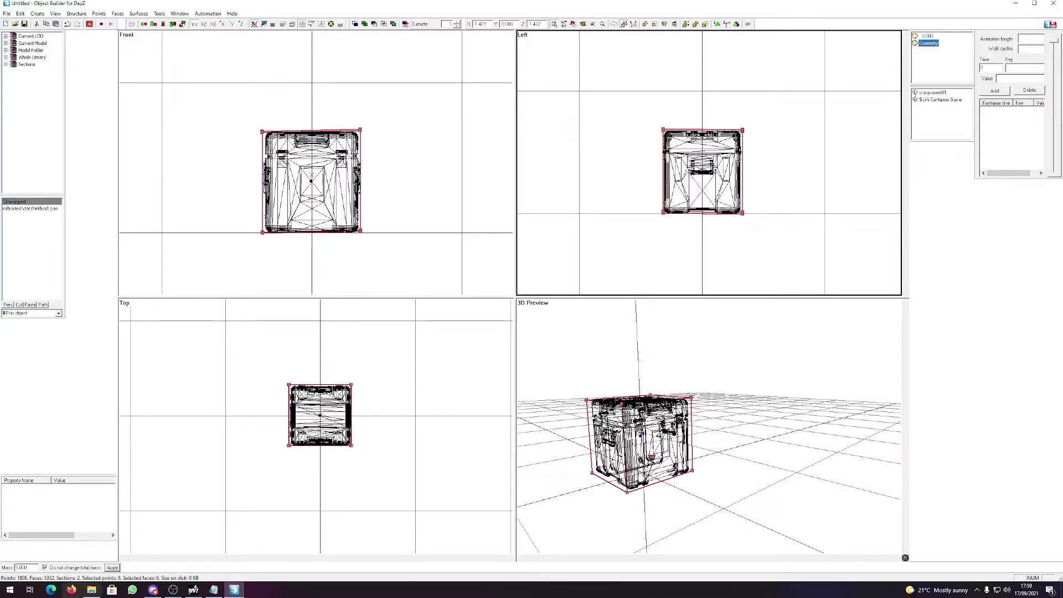
{"action": "right_click", "coordinate": [21, 517]}
{"action": "left_click", "coordinate": [29, 519]}
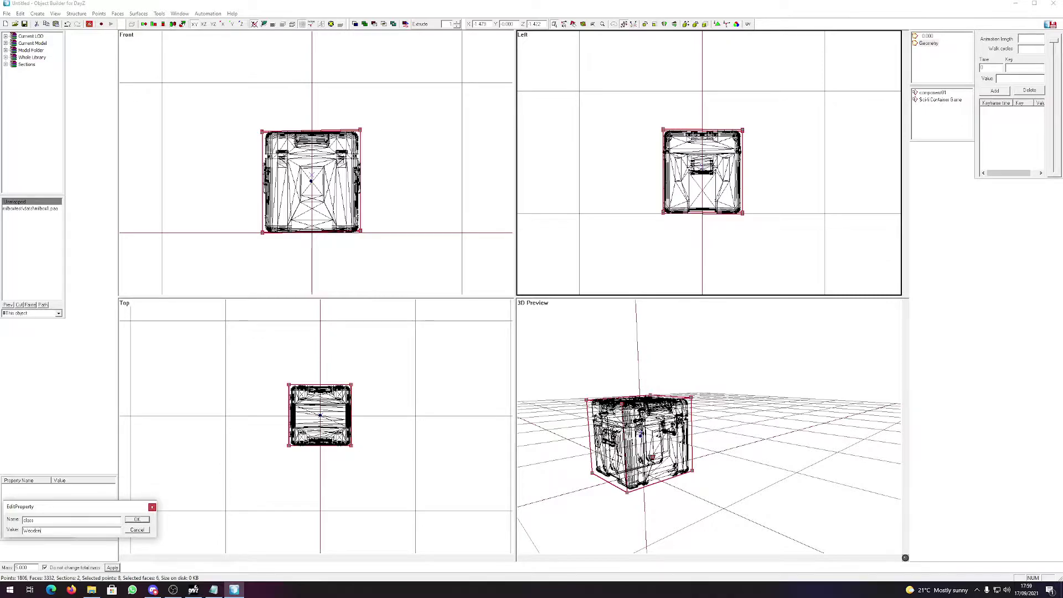
{"action": "type", "text": "_"}
{"action": "type", "text": "t"}
{"action": "type", "text": "e"}
{"action": "key", "text": "Return"}
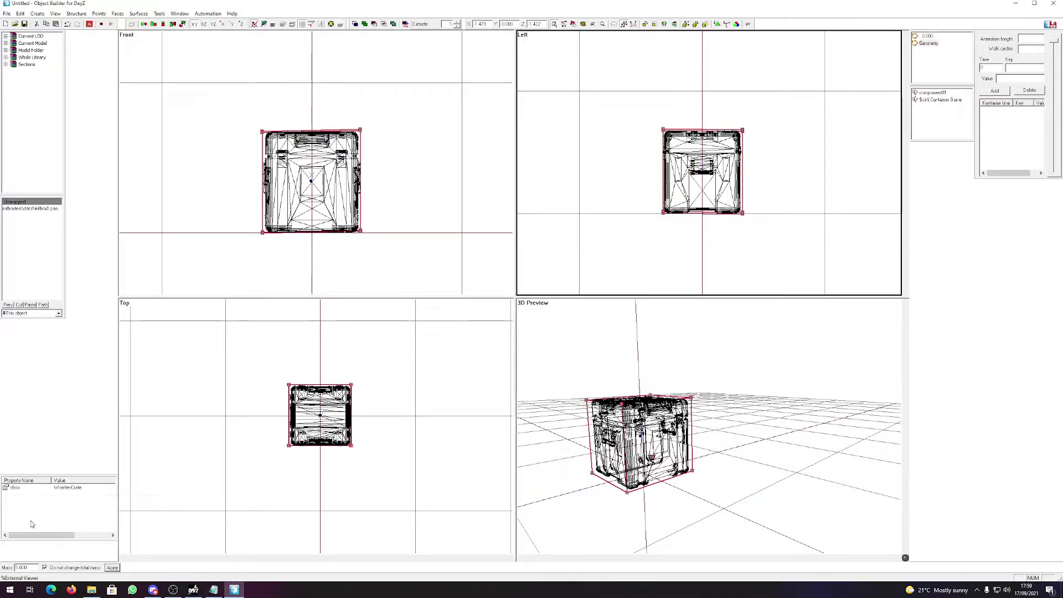
Add the named property autocenter = 0.
{"action": "right_click", "coordinate": [47, 519]}
{"action": "left_click", "coordinate": [48, 517]}
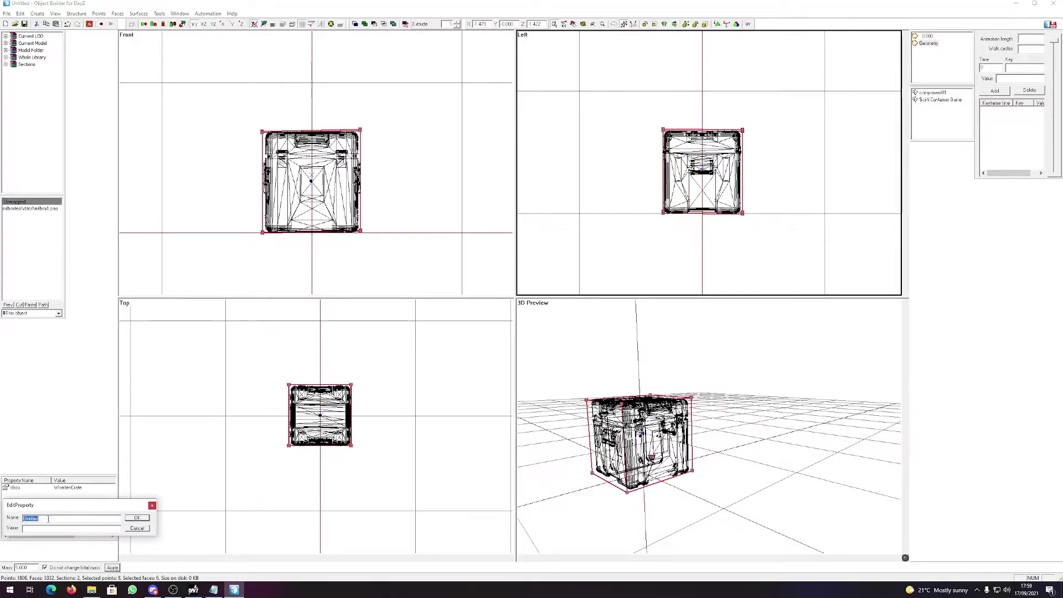
{"action": "type", "text": "su"}
{"action": "type", "text": "r"}
{"action": "type", "text": "ocen"}
{"action": "left_click", "coordinate": [149, 517]}
Add the named property map = building.
{"action": "right_click", "coordinate": [49, 523]}
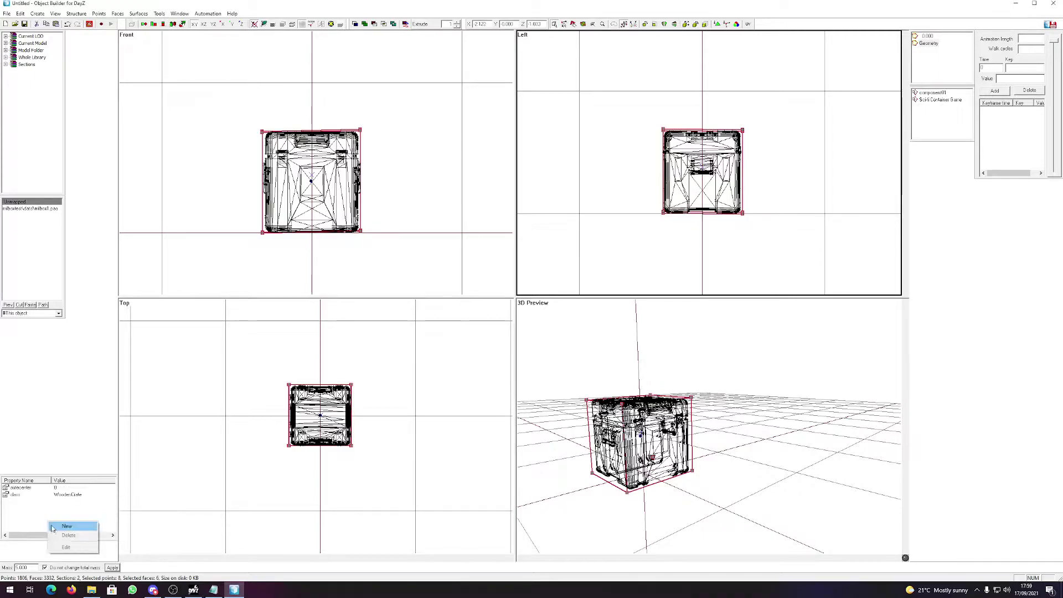
{"action": "left_click", "coordinate": [68, 526]}
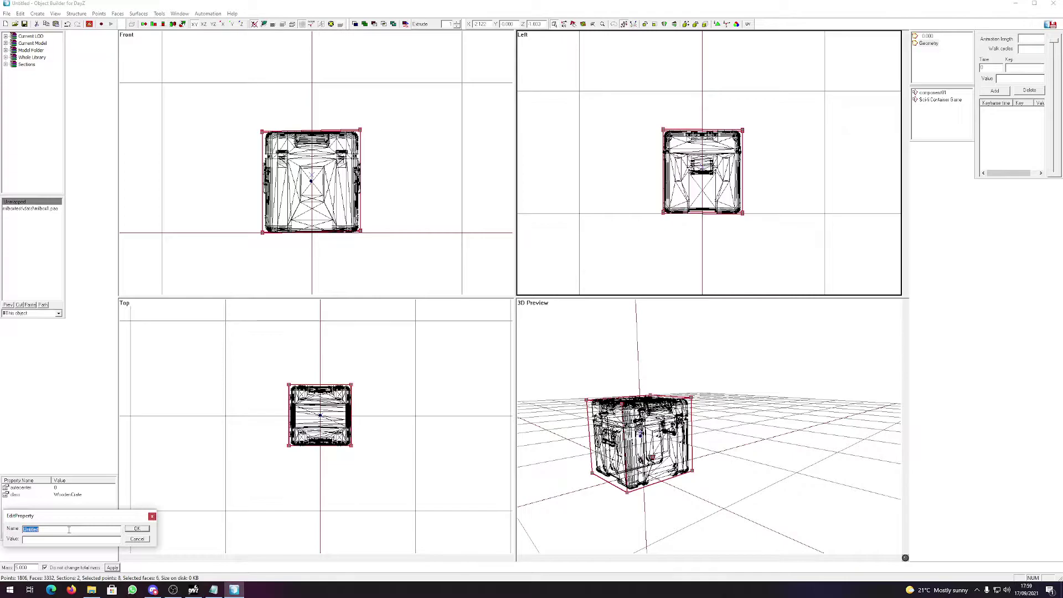
{"action": "type", "text": "map"}
{"action": "key", "text": "Tab"}
{"action": "type", "text": "building"}
{"action": "key", "text": "Return"}
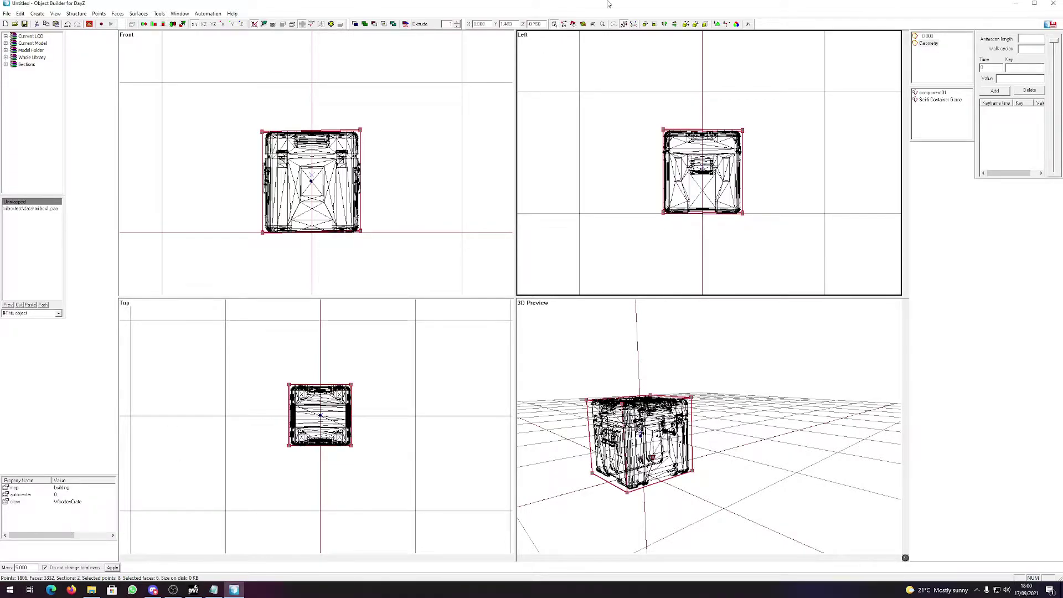
Duplicate the Geometry LOD and turn the copy into a Fire Geometry LOD.
{"action": "left_click", "coordinate": [927, 44]}
{"action": "right_click", "coordinate": [928, 44]}
{"action": "left_click", "coordinate": [949, 58]}
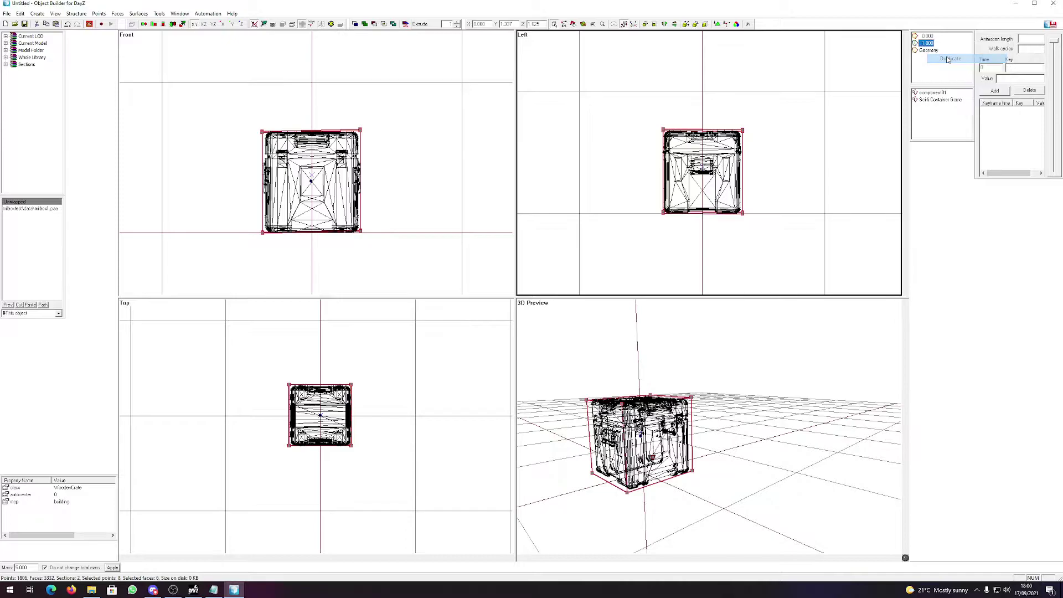
{"action": "right_click", "coordinate": [924, 45]}
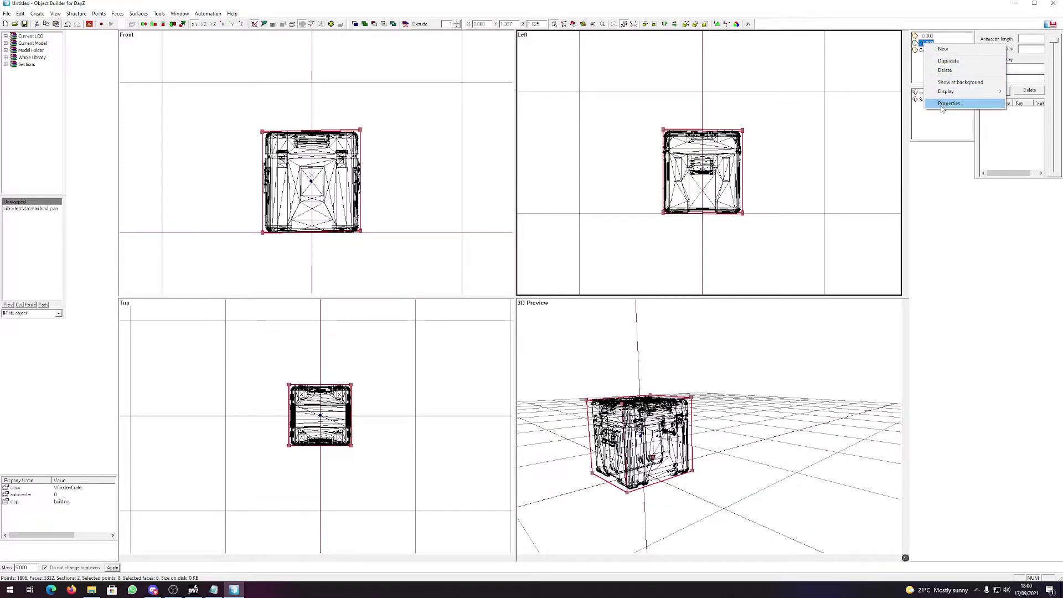
{"action": "left_click", "coordinate": [942, 107]}
{"action": "double_click", "coordinate": [925, 41]}
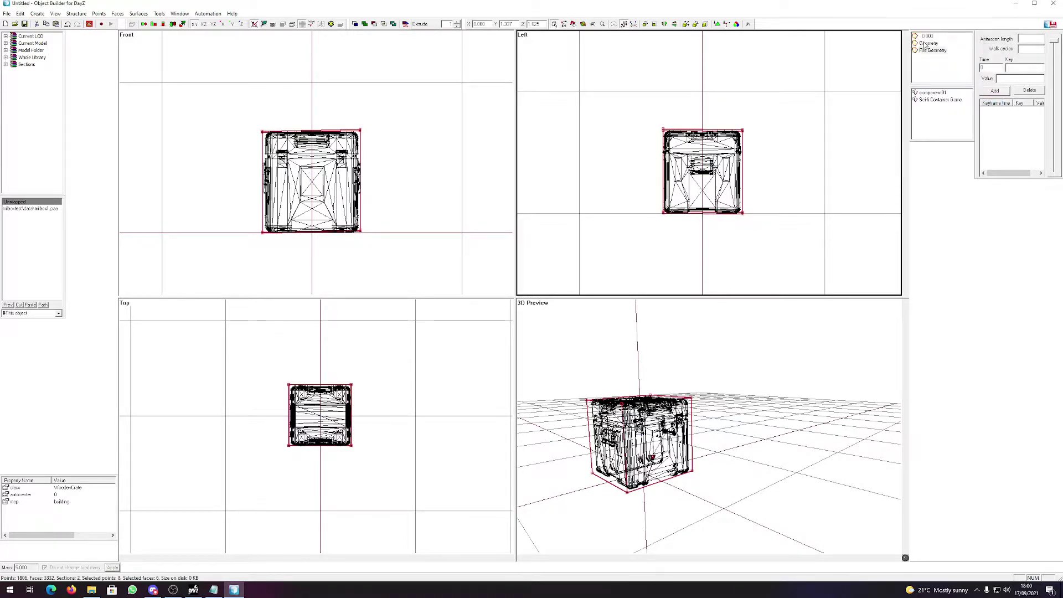
Select all crate faces and assign the metalplate material from P:\DZ\data\data\penetration.
{"action": "left_click_drag", "start_coordinate": [411, 257], "coordinate": [200, 58]}
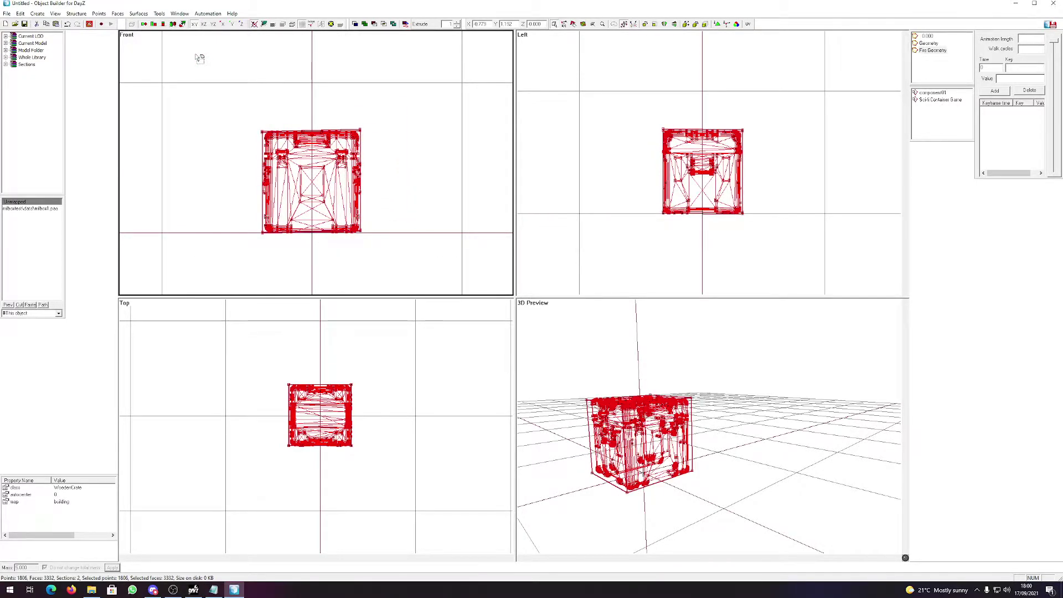
{"action": "key", "text": "e"}
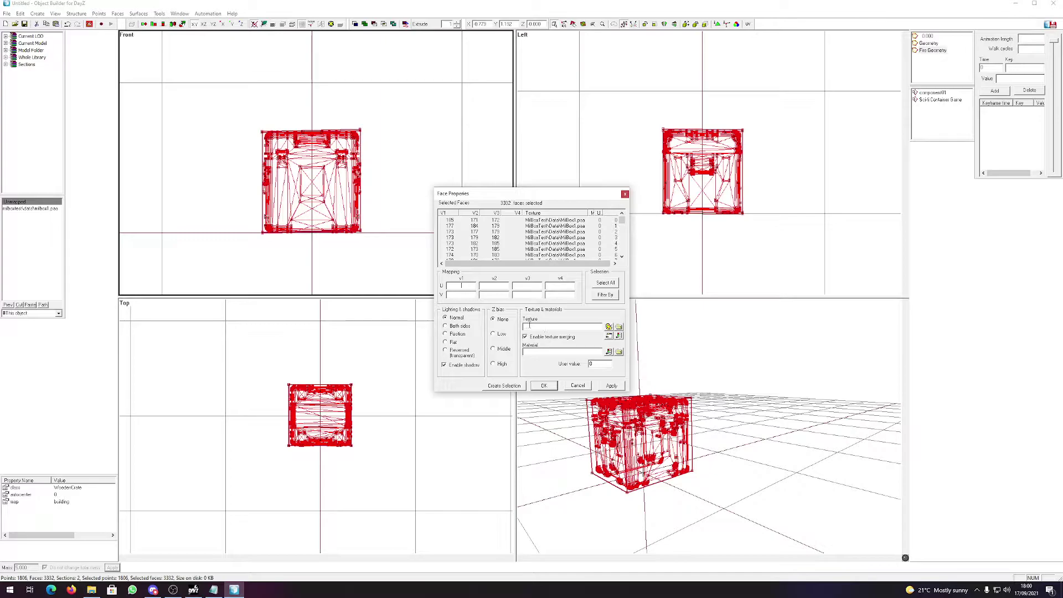
{"action": "left_click", "coordinate": [619, 352]}
{"action": "left_click_drag", "start_coordinate": [619, 205], "coordinate": [499, 109]}
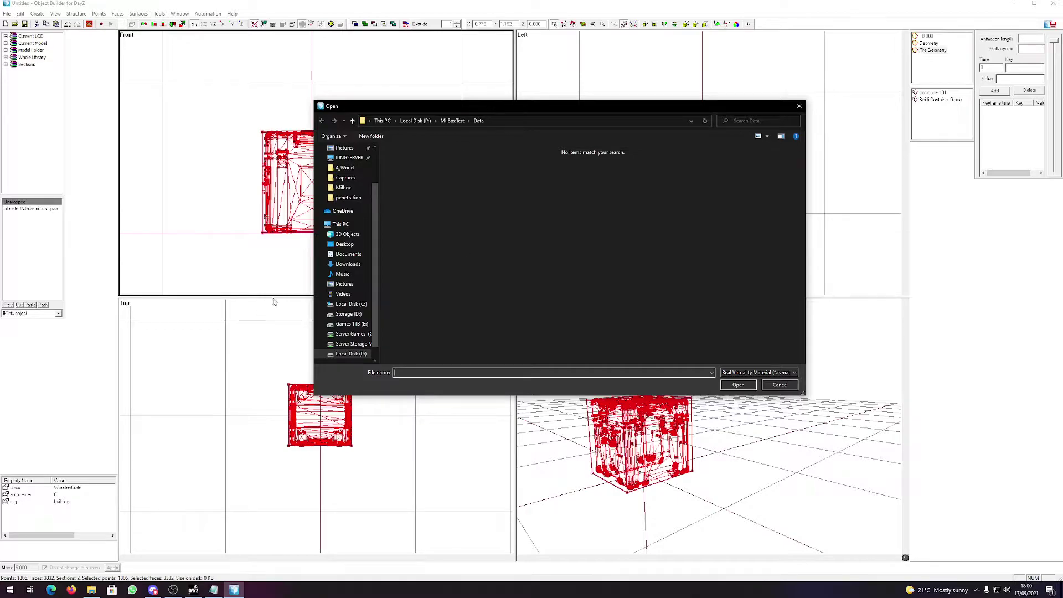
{"action": "left_click", "coordinate": [349, 353]}
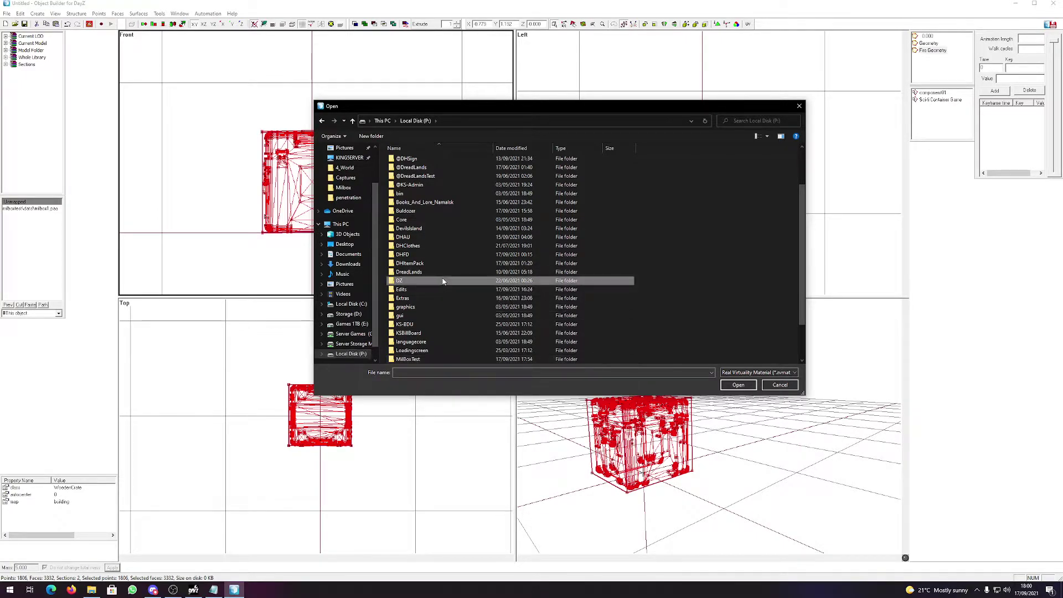
{"action": "double_click", "coordinate": [441, 280]}
{"action": "double_click", "coordinate": [413, 213]}
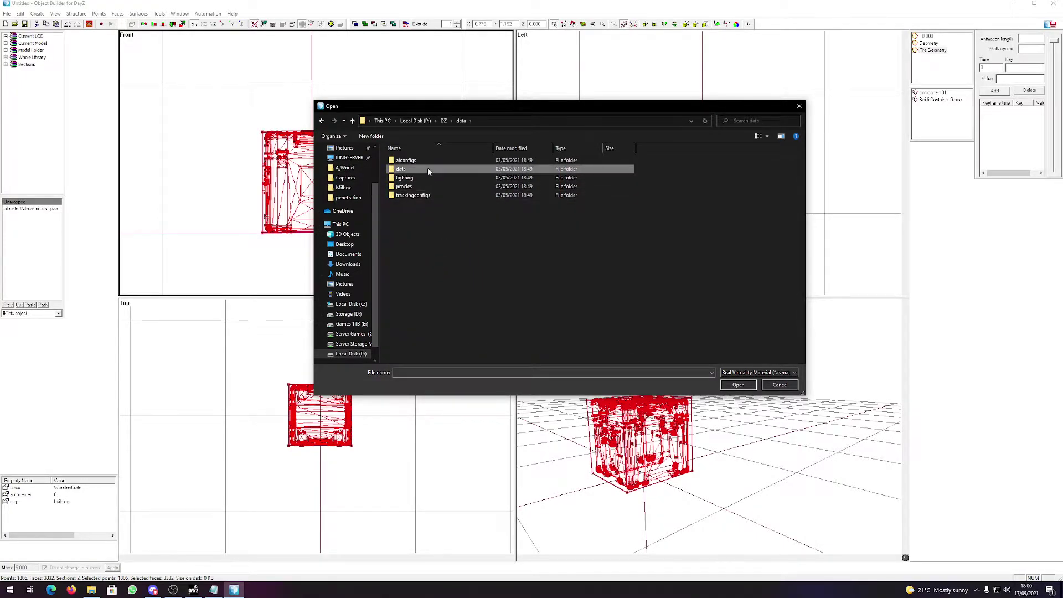
{"action": "double_click", "coordinate": [428, 169]}
{"action": "double_click", "coordinate": [408, 186]}
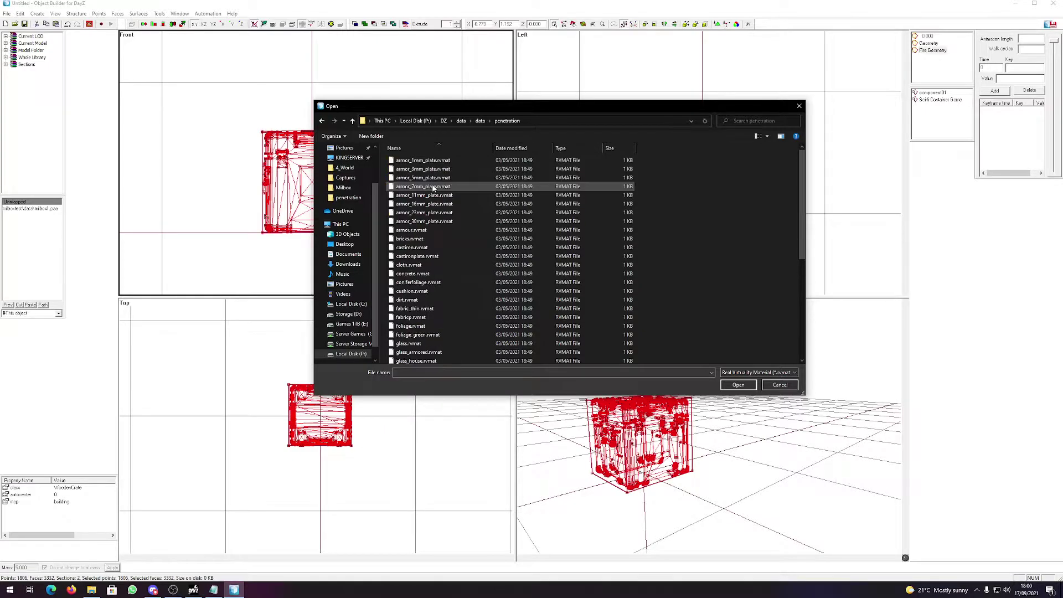
{"action": "scroll", "coordinate": [436, 275], "scroll_direction": "down", "scroll_amount": 5}
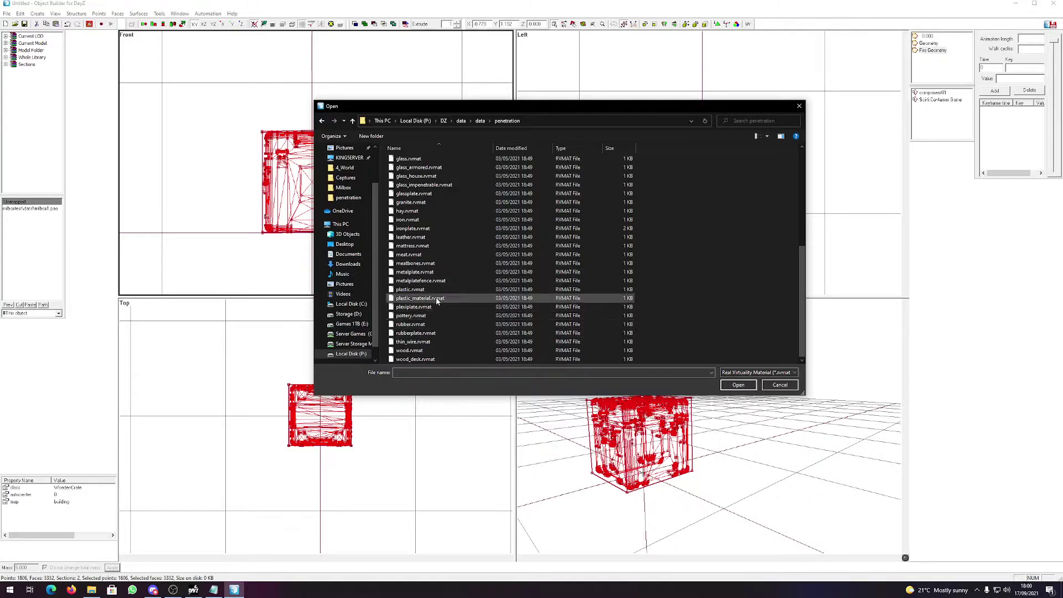
{"action": "double_click", "coordinate": [434, 273]}
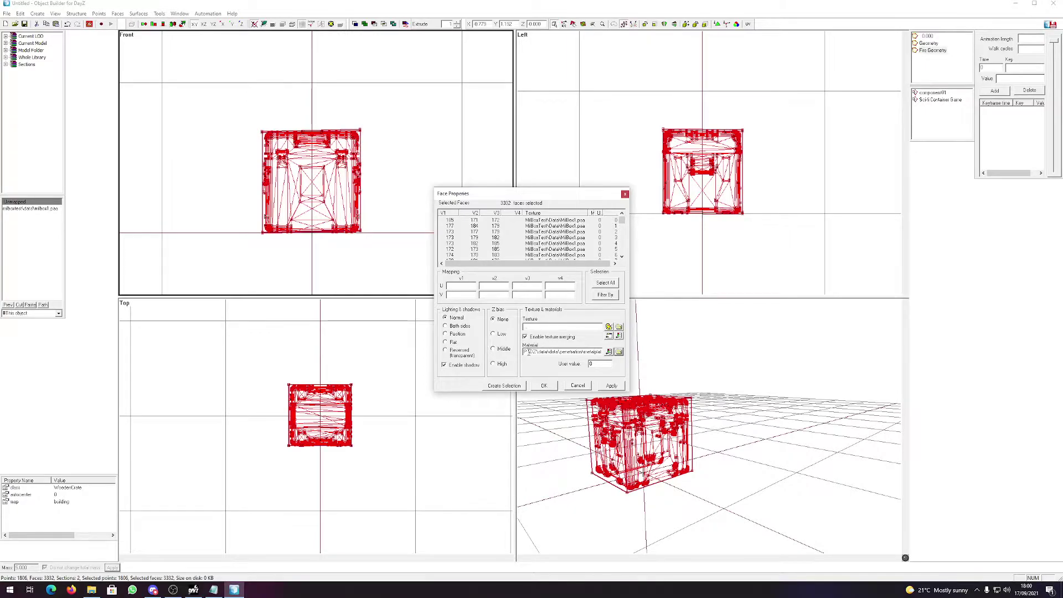
Delete the 'P:\' prefix from the material path and apply it to the faces.
{"action": "left_click_drag", "start_coordinate": [530, 352], "coordinate": [523, 352]}
{"action": "key", "text": "BackSpace"}
{"action": "left_click", "coordinate": [611, 385]}
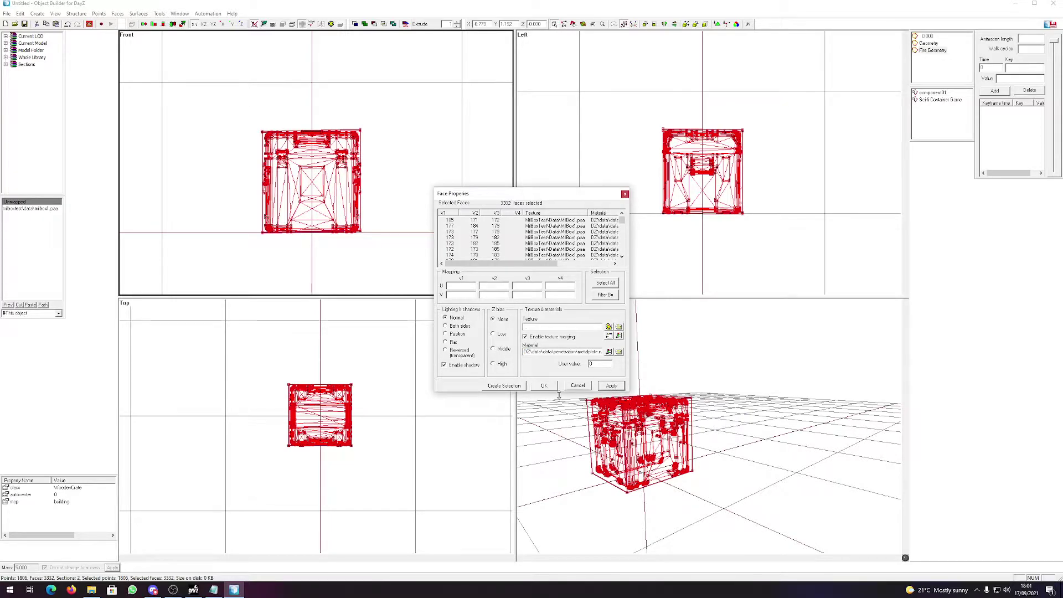
{"action": "left_click", "coordinate": [544, 385]}
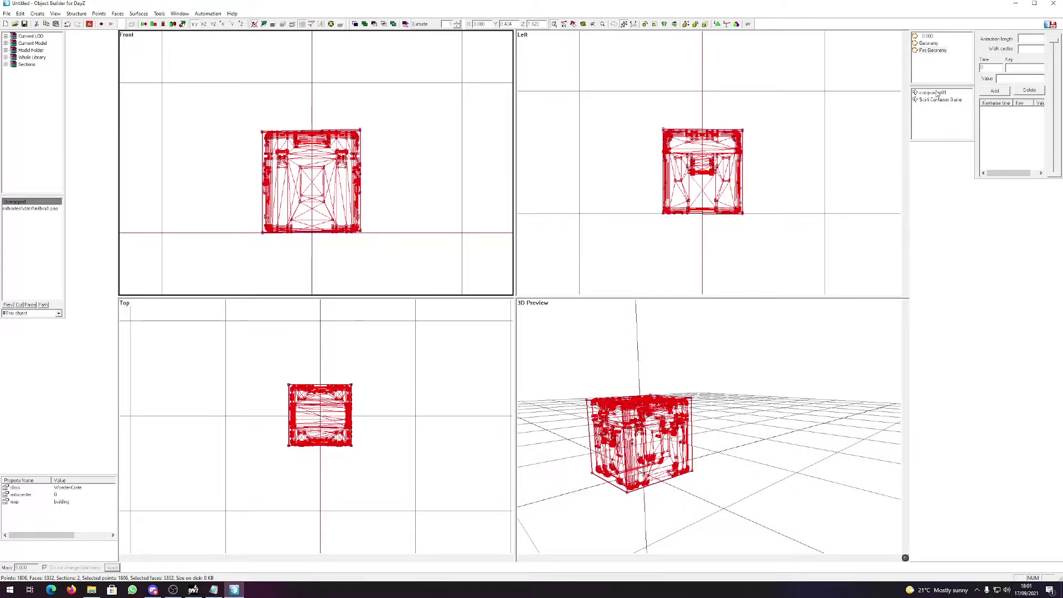
Duplicate the Geometry LOD and set the copy's type to View Geometry.
{"action": "left_click", "coordinate": [930, 43]}
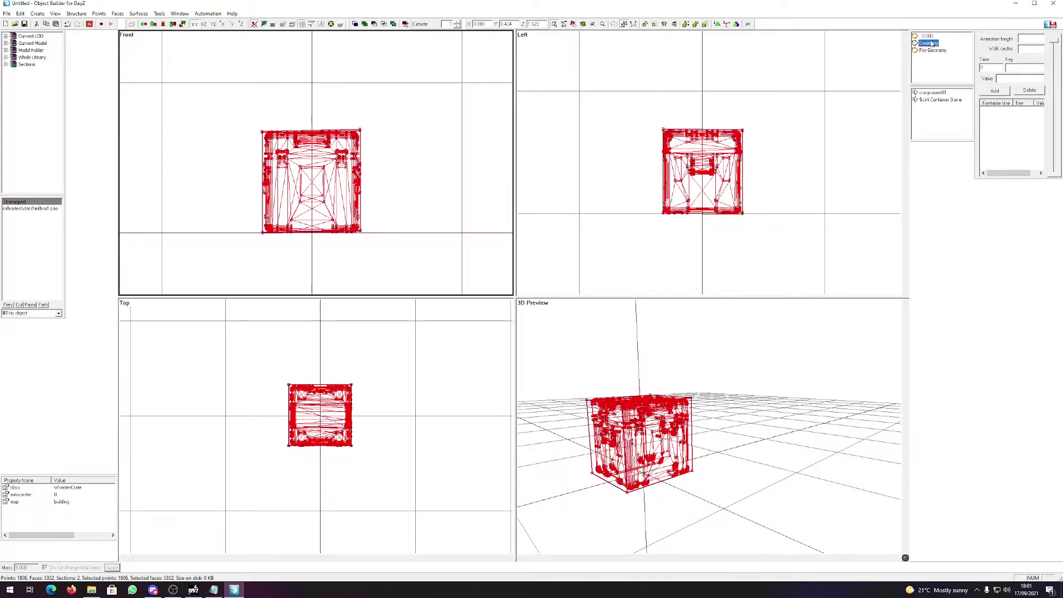
{"action": "left_click", "coordinate": [930, 43]}
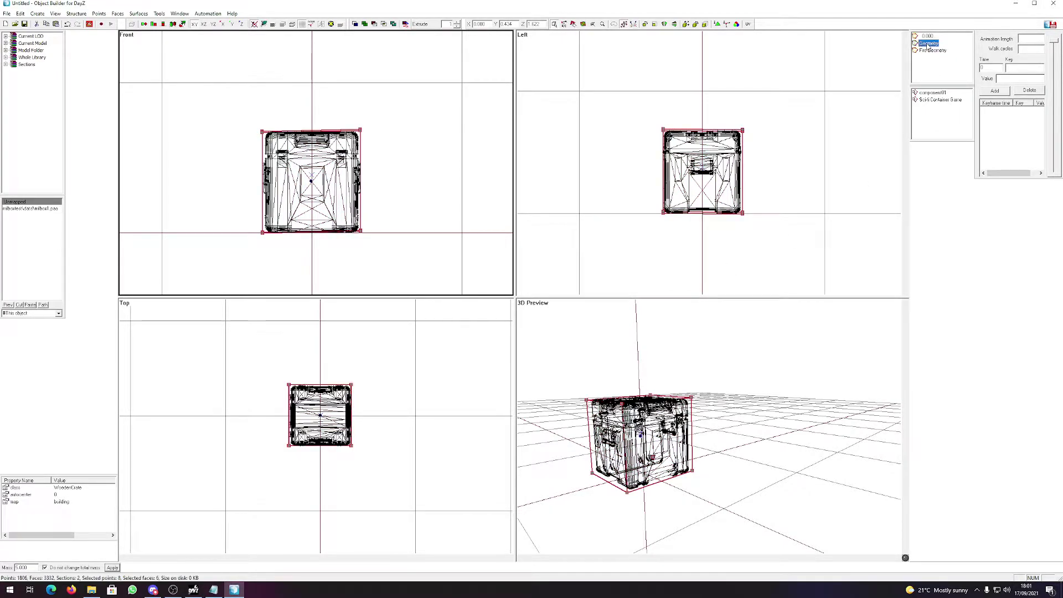
{"action": "right_click", "coordinate": [928, 44]}
{"action": "left_click", "coordinate": [958, 65]}
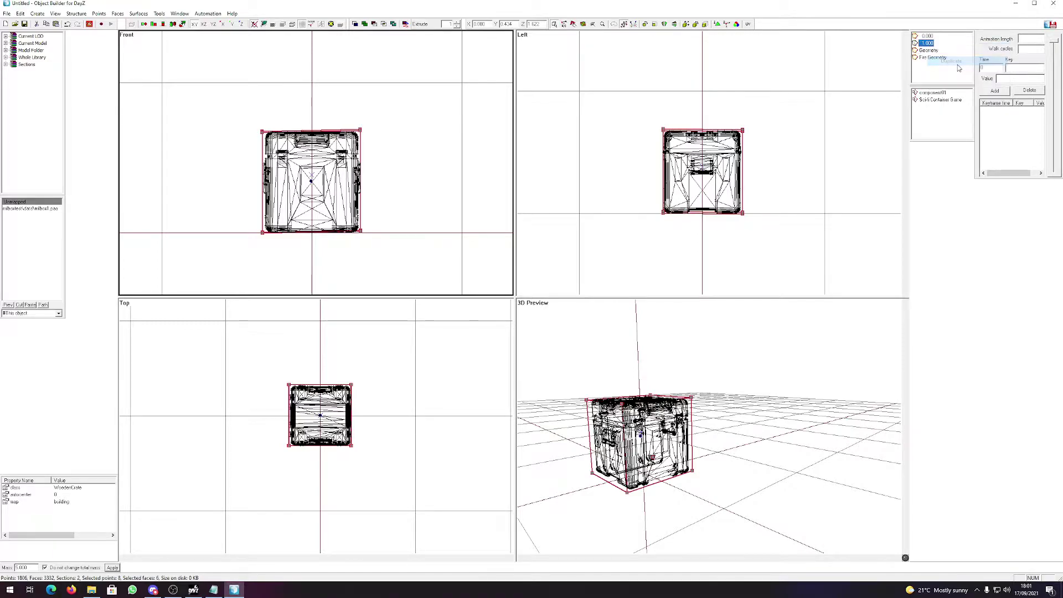
{"action": "right_click", "coordinate": [931, 45]}
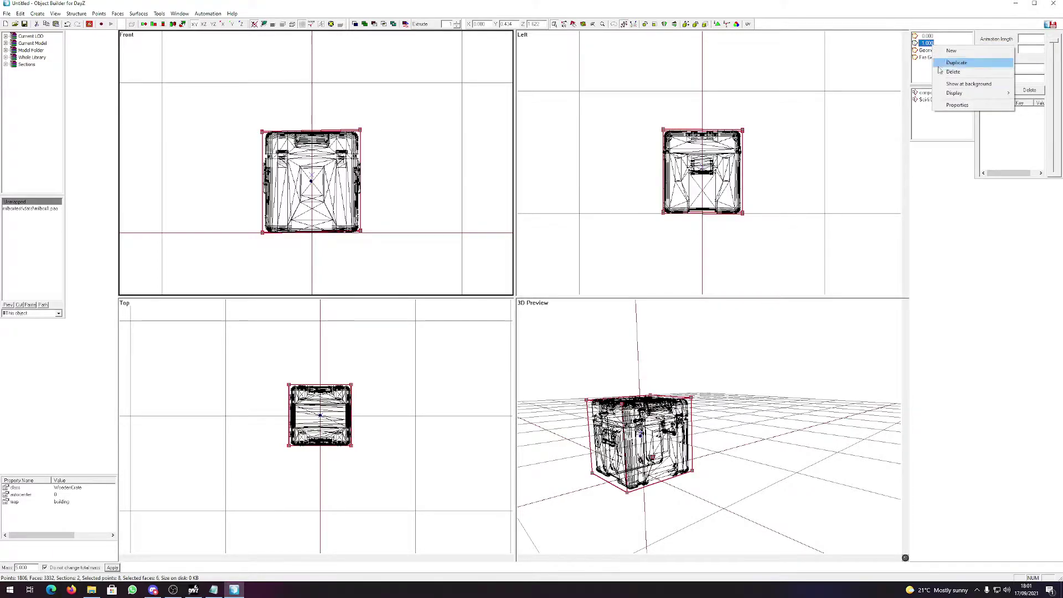
{"action": "left_click", "coordinate": [959, 105]}
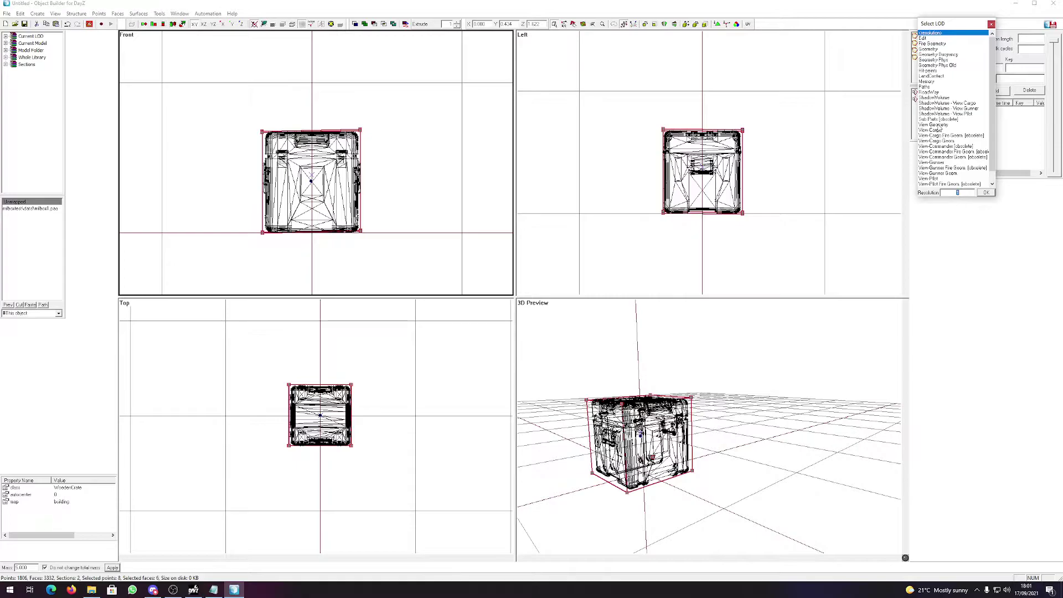
{"action": "double_click", "coordinate": [937, 125]}
Select the whole crate in the Left view of View Geometry, then switch LODs.
{"action": "left_click", "coordinate": [781, 249]}
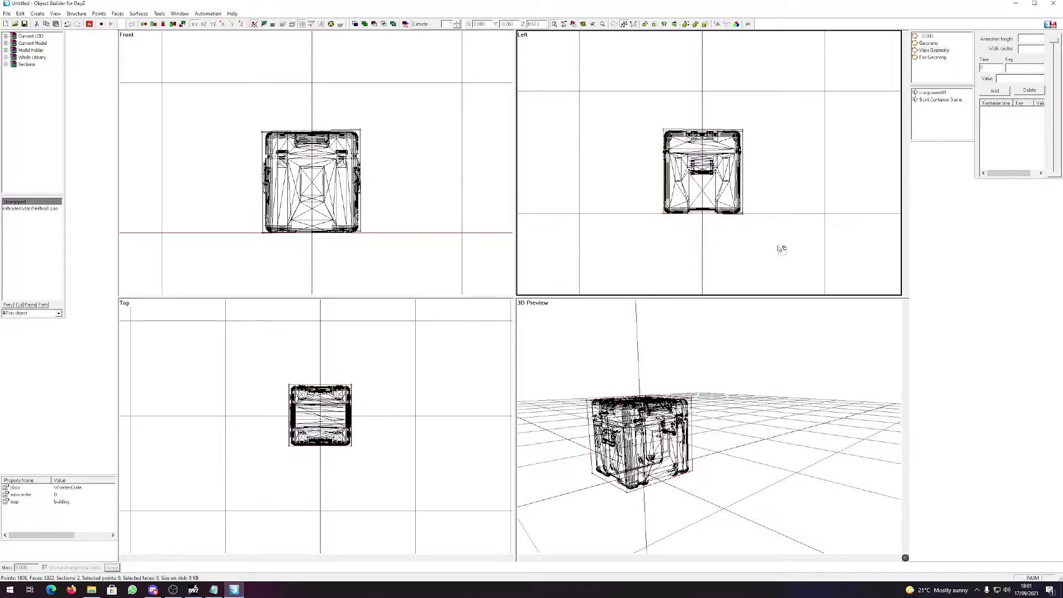
{"action": "left_click_drag", "start_coordinate": [801, 269], "coordinate": [613, 80]}
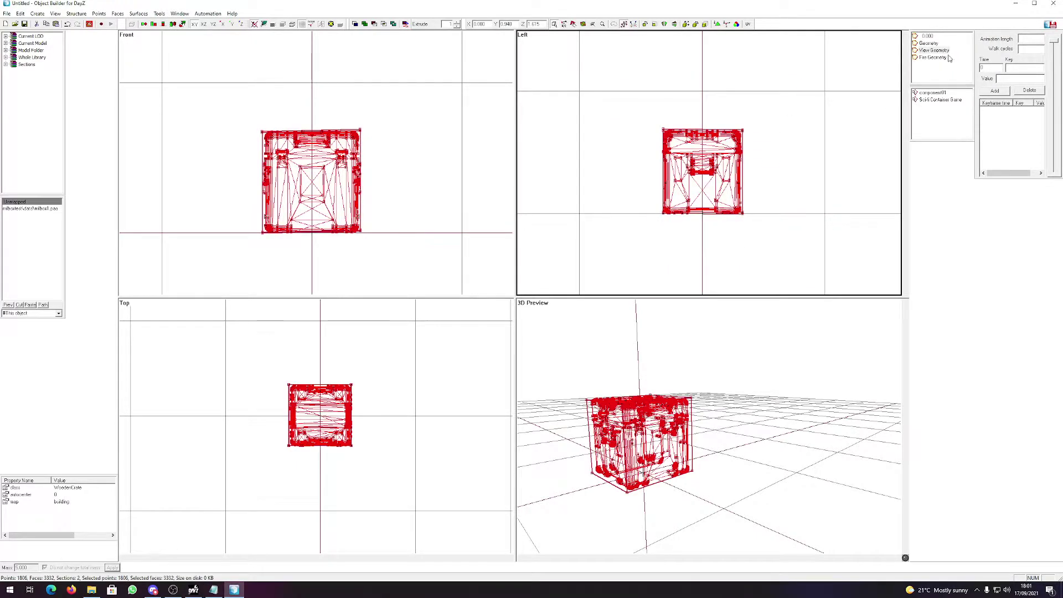
{"action": "left_click", "coordinate": [924, 42]}
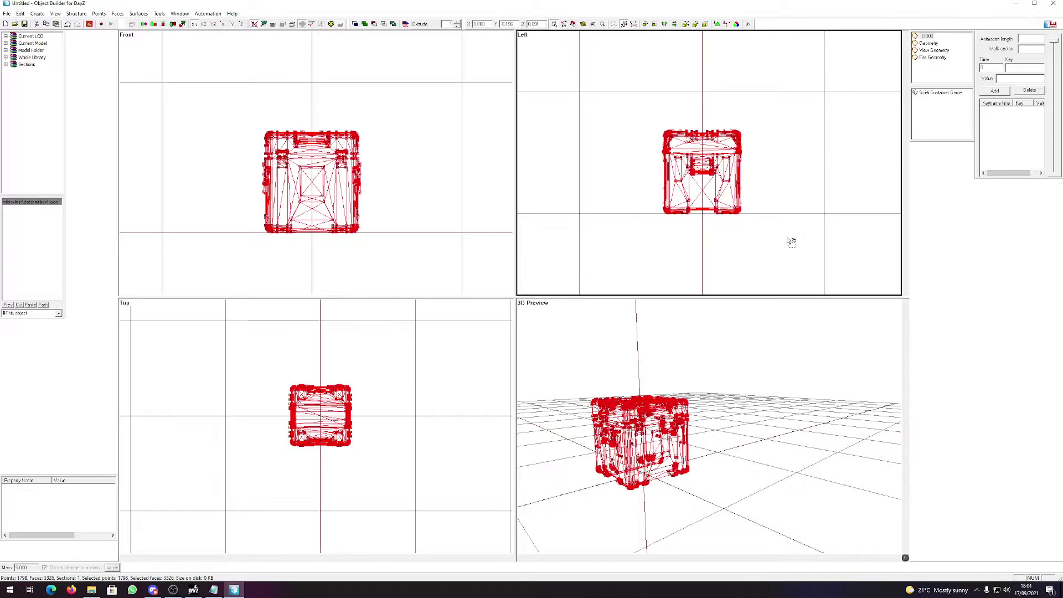
Save the crate as MilBox1.p3d in MilBoxTest\P3D and close Object Builder.
{"action": "left_click_drag", "start_coordinate": [620, 87], "coordinate": [806, 286]}
{"action": "left_click", "coordinate": [7, 14]}
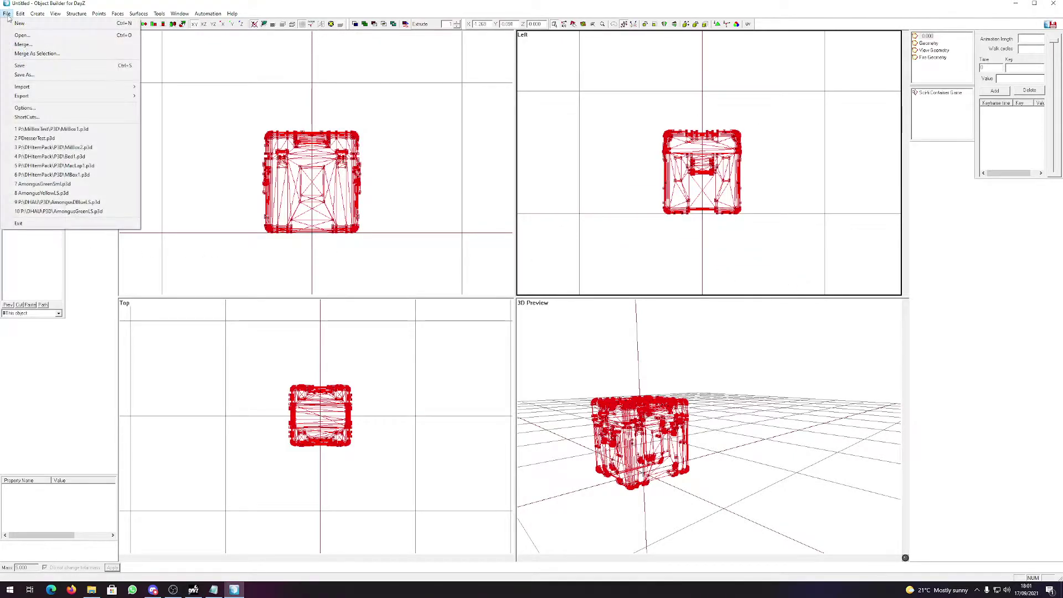
{"action": "left_click", "coordinate": [24, 74]}
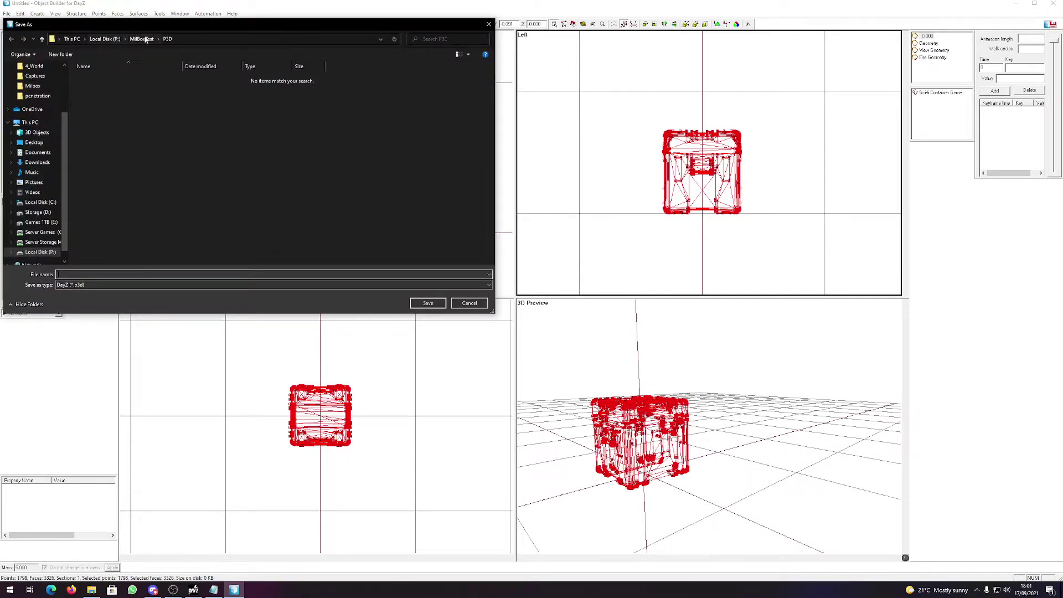
{"action": "left_click", "coordinate": [146, 40]}
{"action": "double_click", "coordinate": [98, 85]}
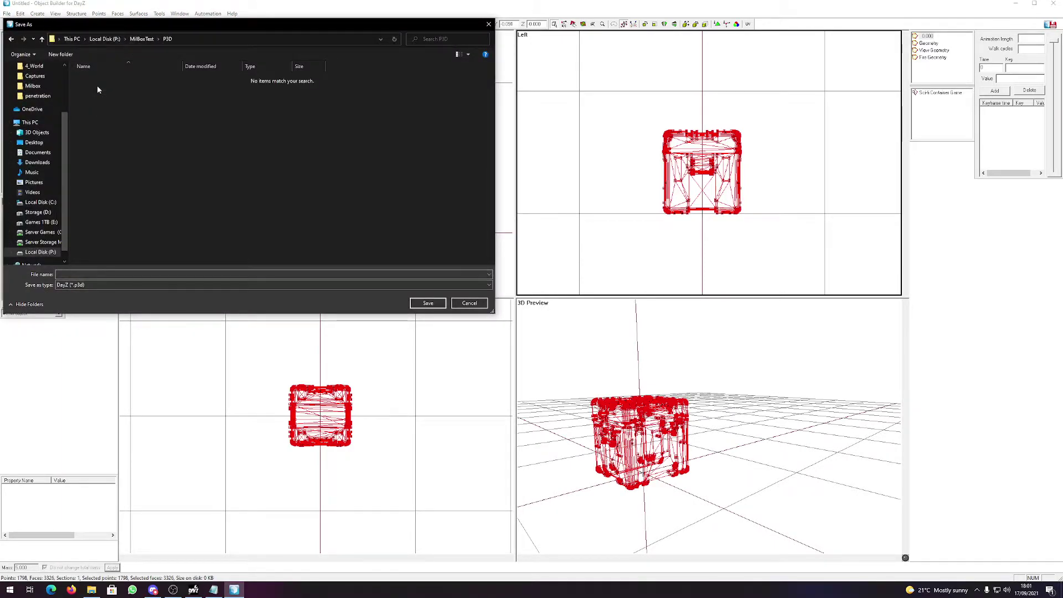
{"action": "left_click", "coordinate": [77, 276]}
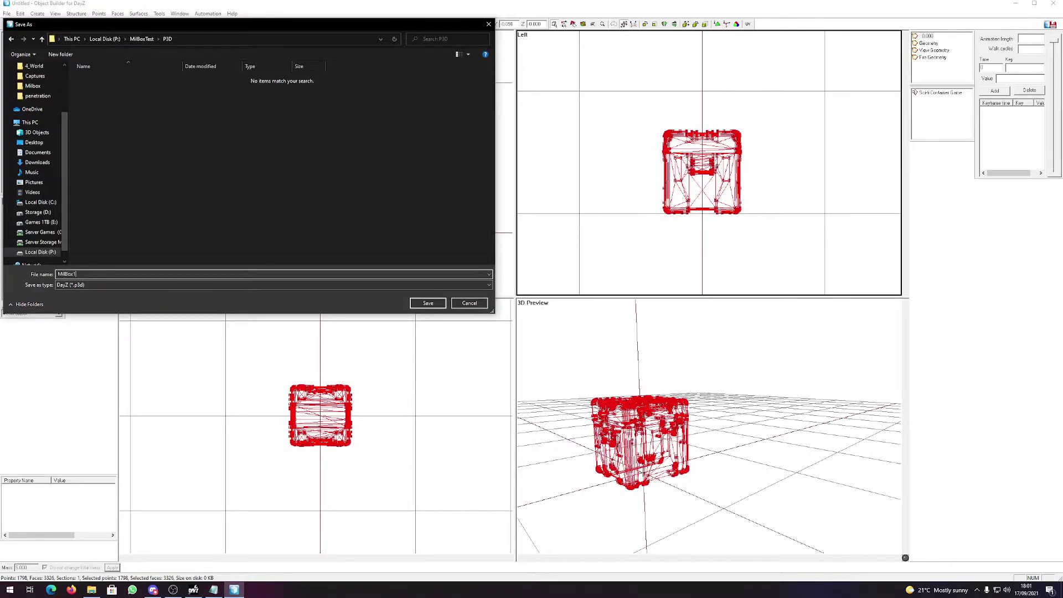
{"action": "type", "text": "MilBox1"}
{"action": "key", "text": "Return"}
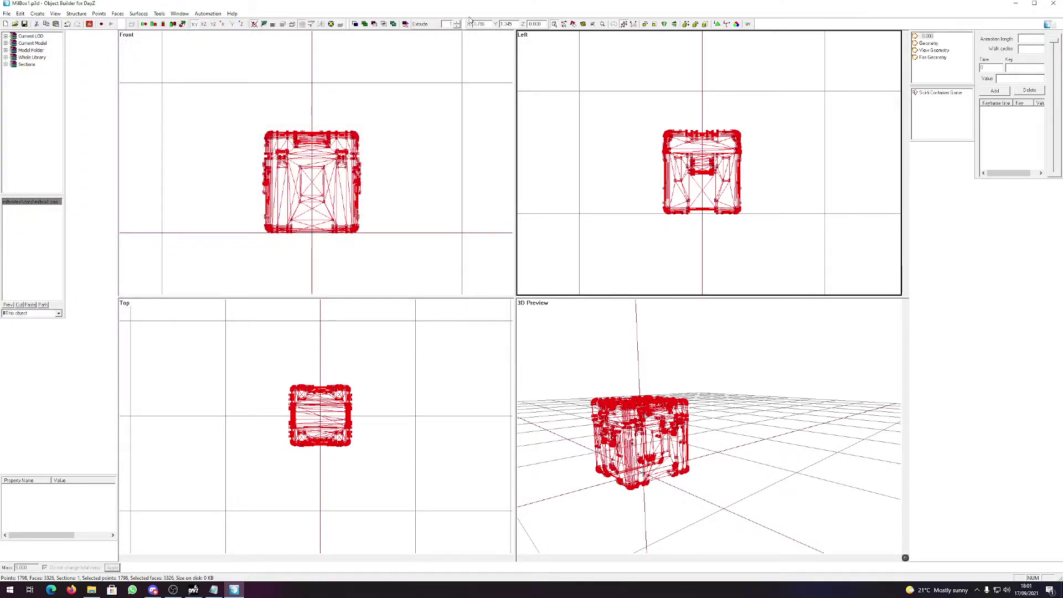
{"action": "left_click", "coordinate": [1055, 5]}
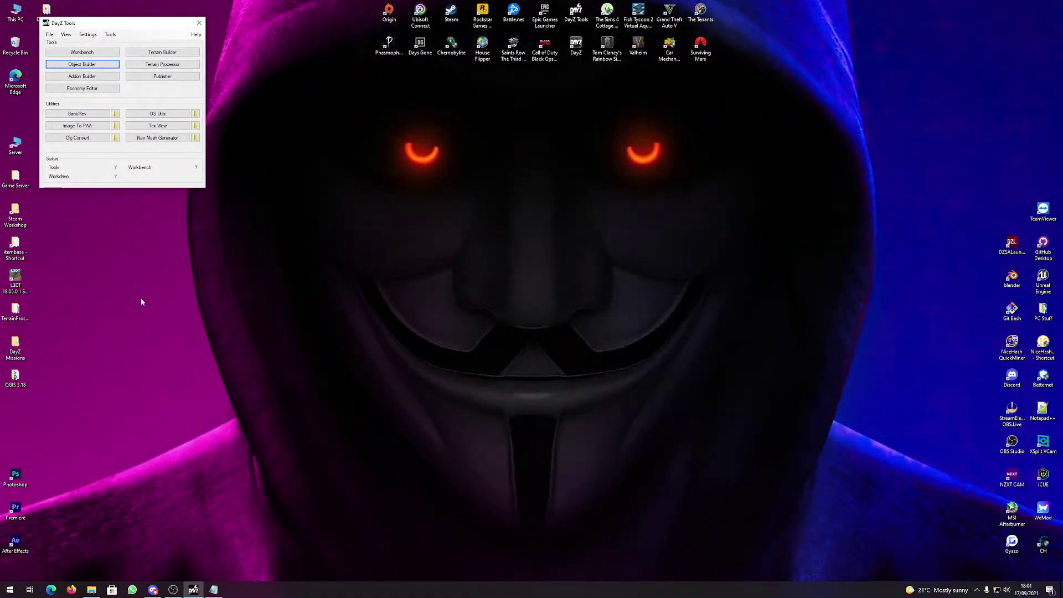
Create a folder named 4_World inside MilBoxTest\Scripts and open it.
{"action": "mouse_move", "coordinate": [213, 591]}
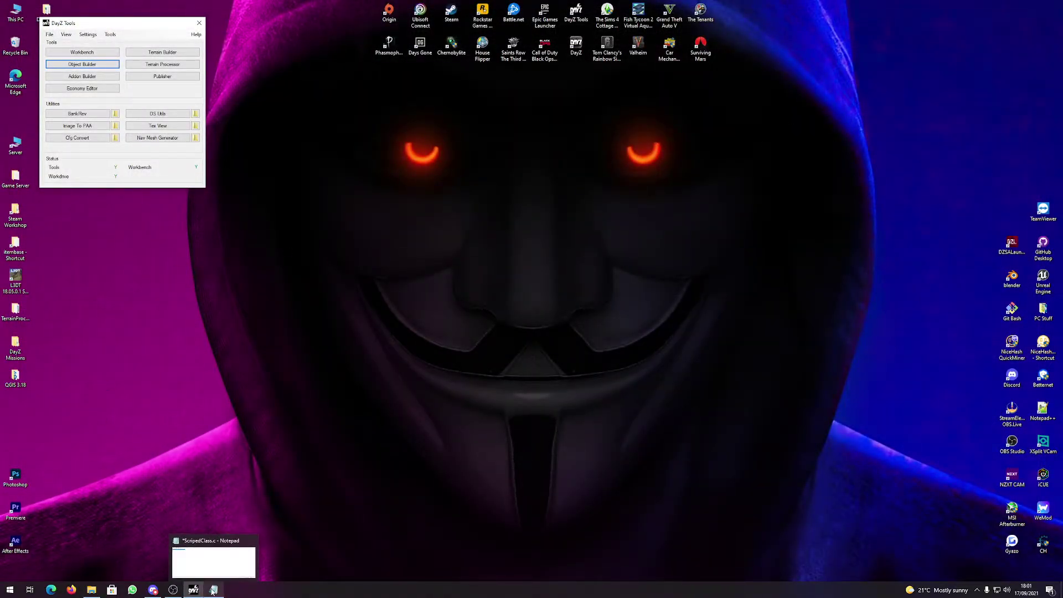
{"action": "mouse_move", "coordinate": [91, 590]}
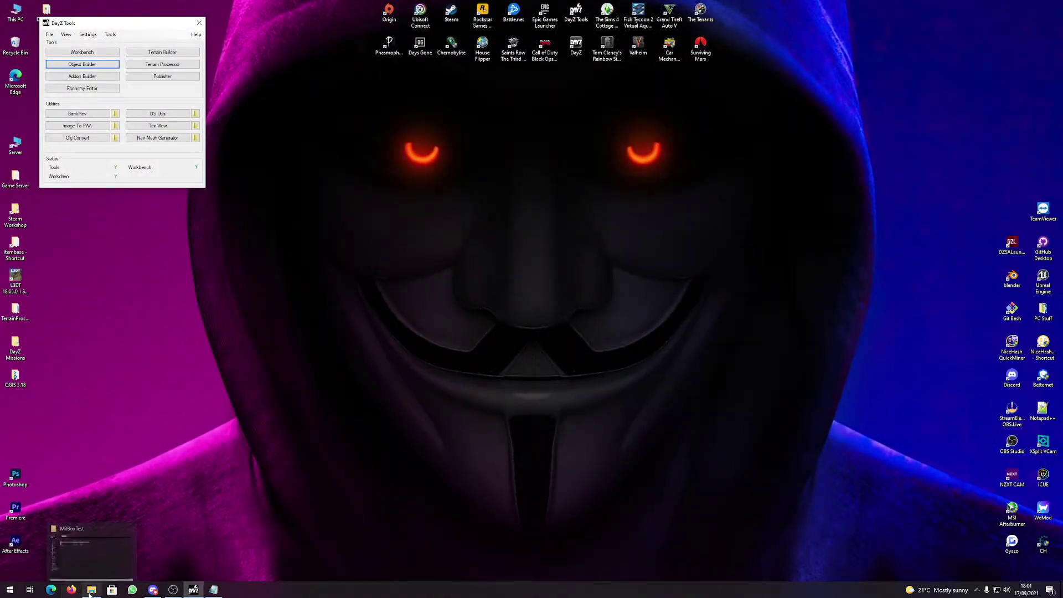
{"action": "left_click", "coordinate": [94, 553]}
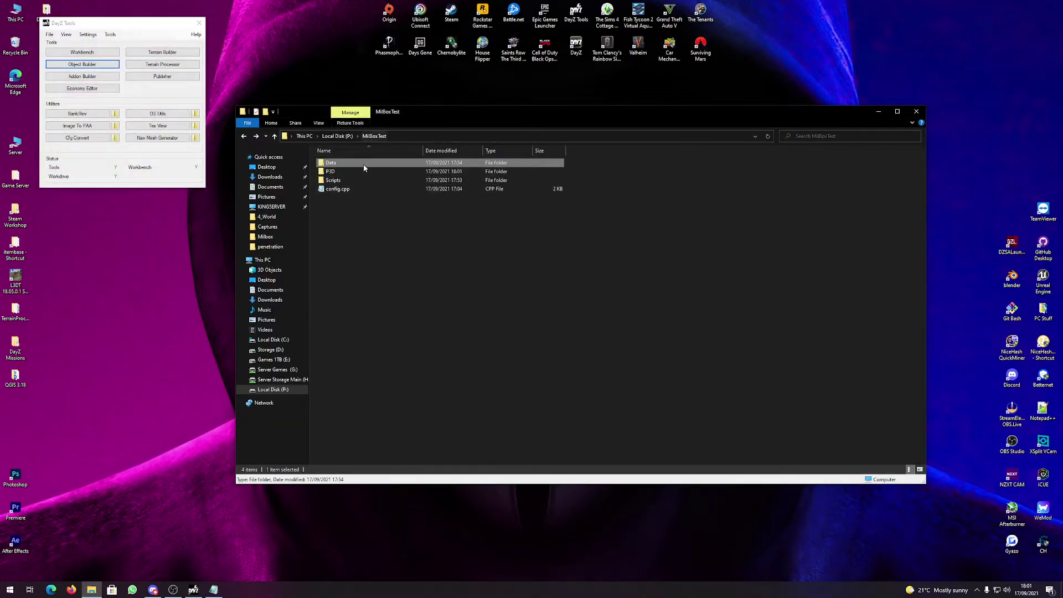
{"action": "double_click", "coordinate": [363, 181]}
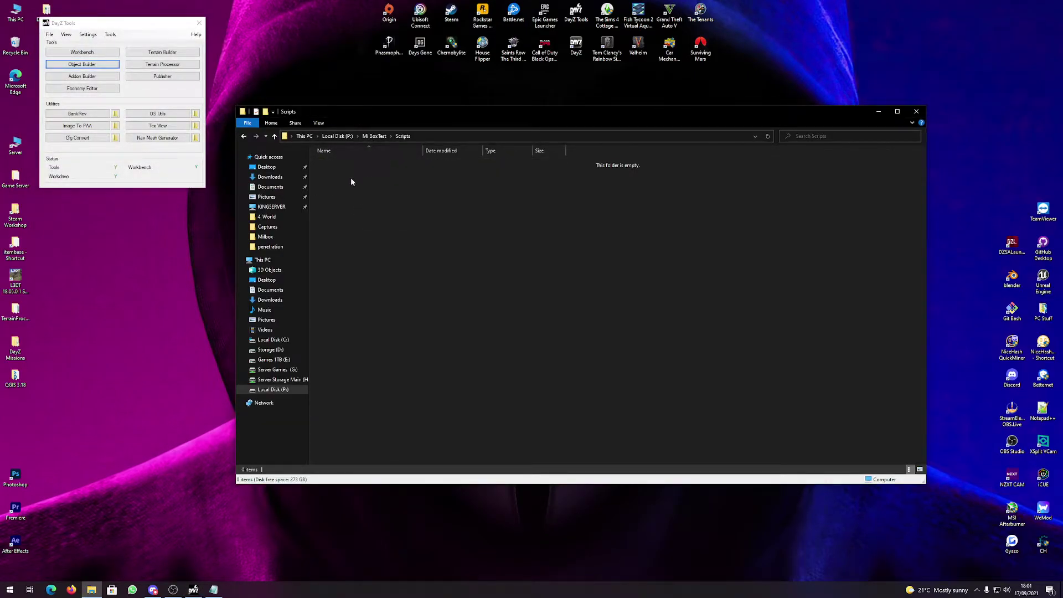
{"action": "right_click", "coordinate": [426, 284]}
{"action": "mouse_move", "coordinate": [462, 401]}
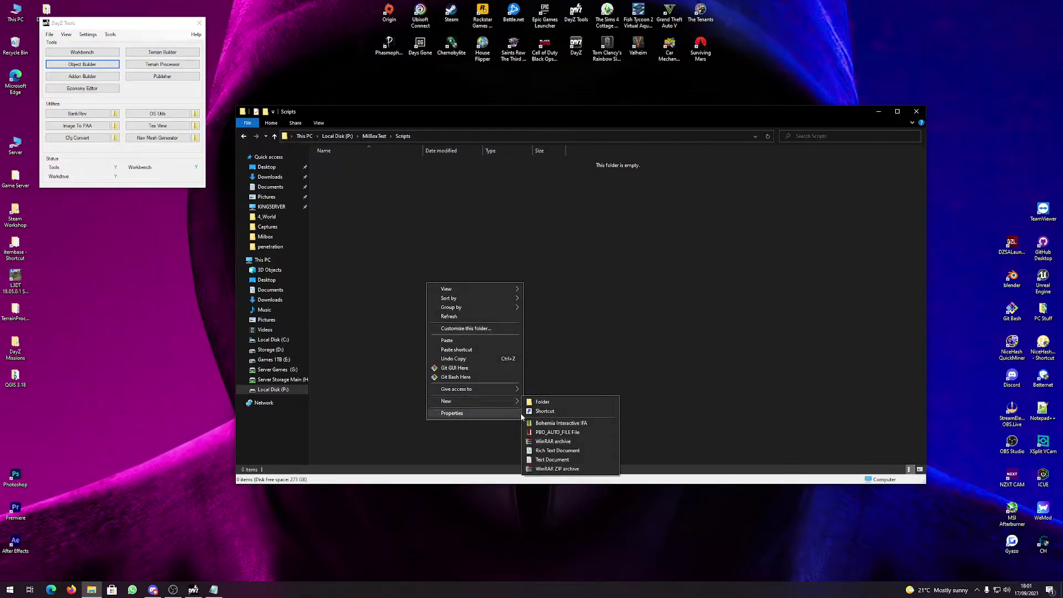
{"action": "left_click", "coordinate": [547, 405]}
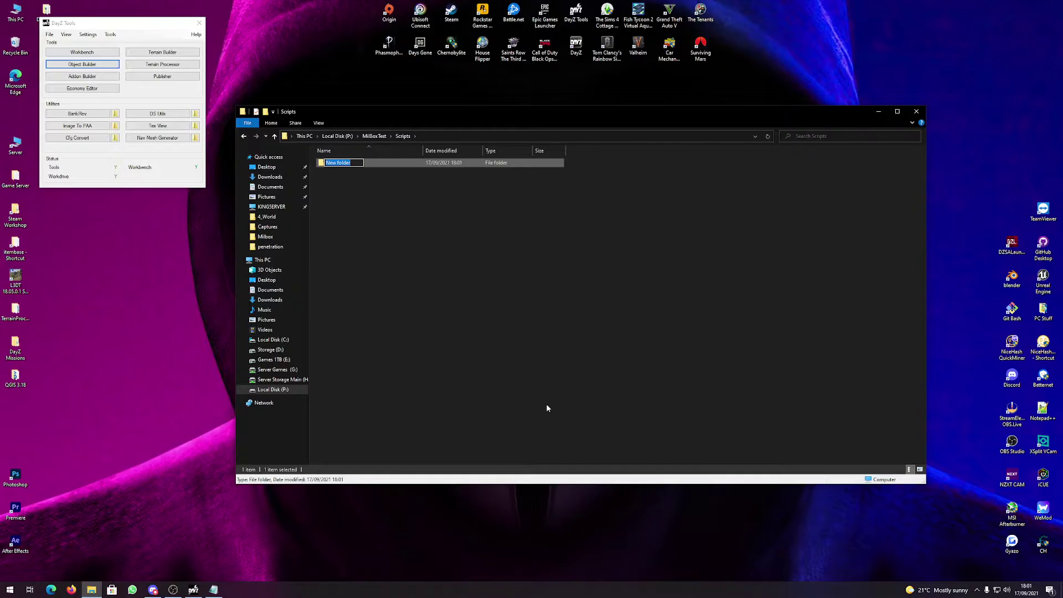
{"action": "type", "text": "4_World"}
{"action": "key", "text": "Return"}
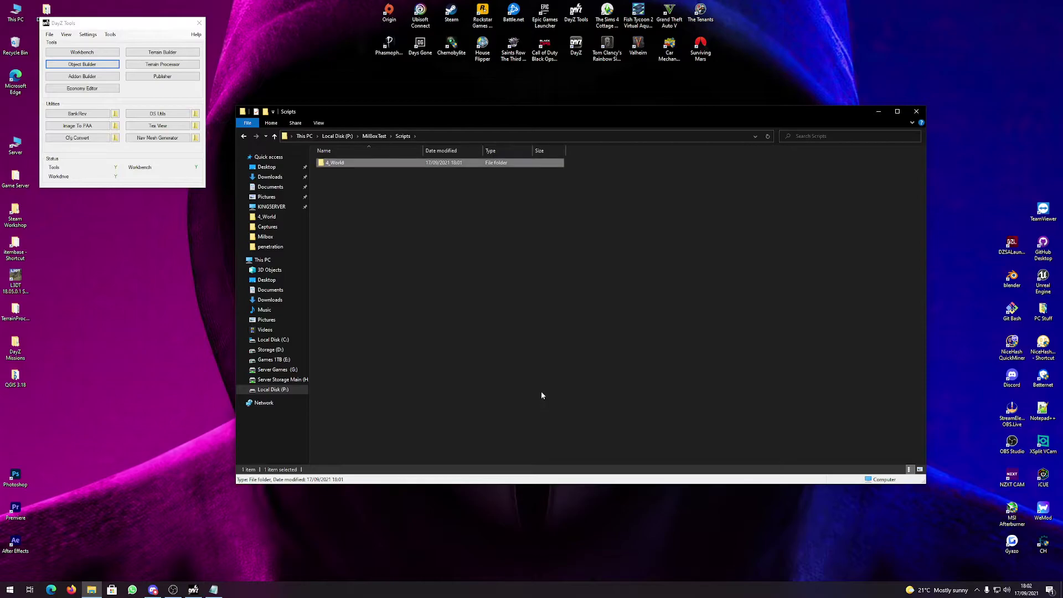
{"action": "key", "text": "Return"}
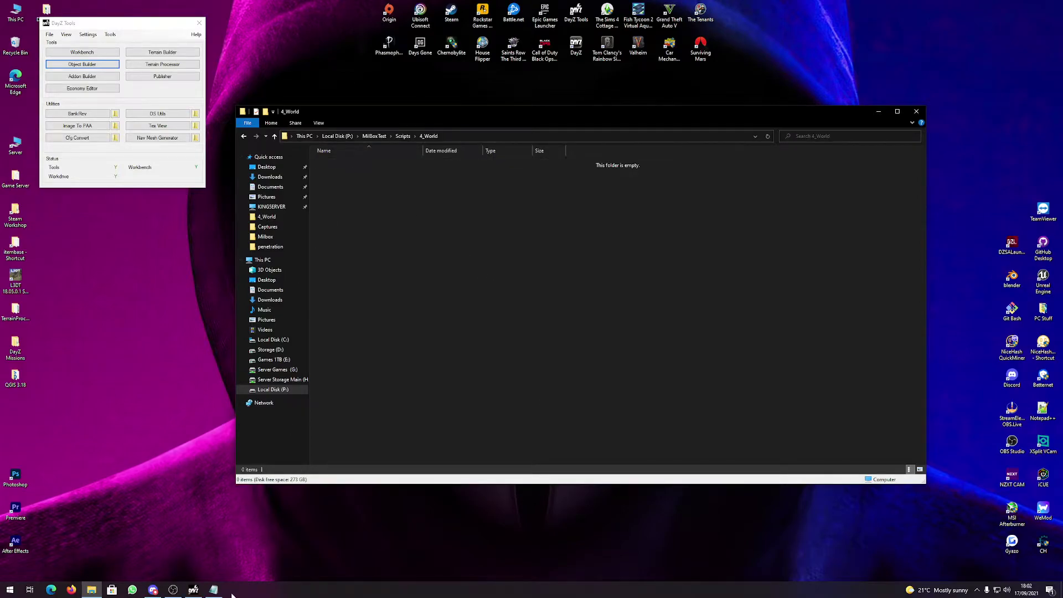
Create a new text document in 4_World named scriptedclass.c.
{"action": "left_click", "coordinate": [214, 589]}
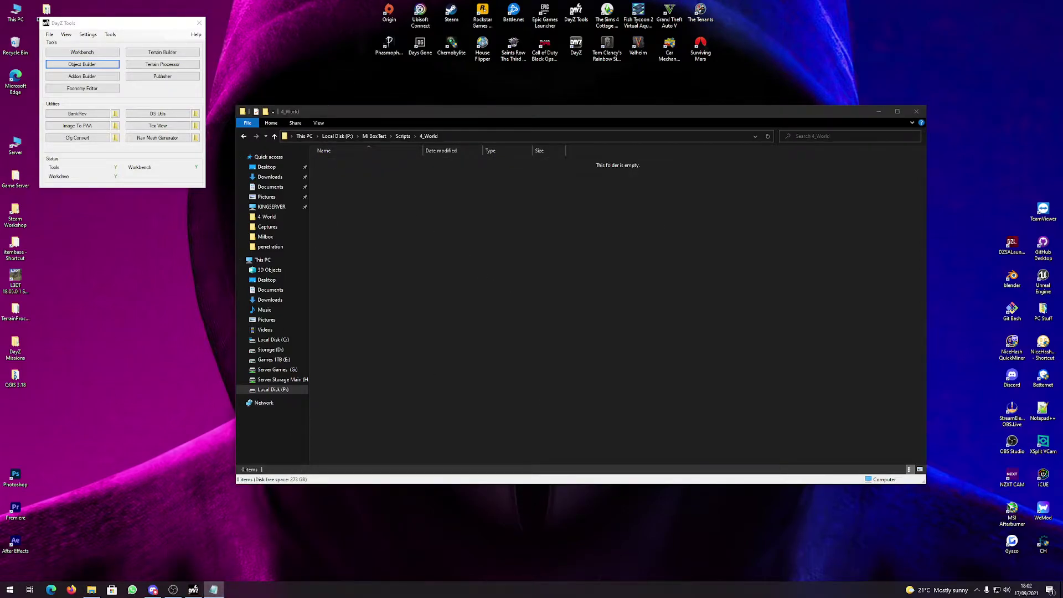
{"action": "right_click", "coordinate": [360, 336]}
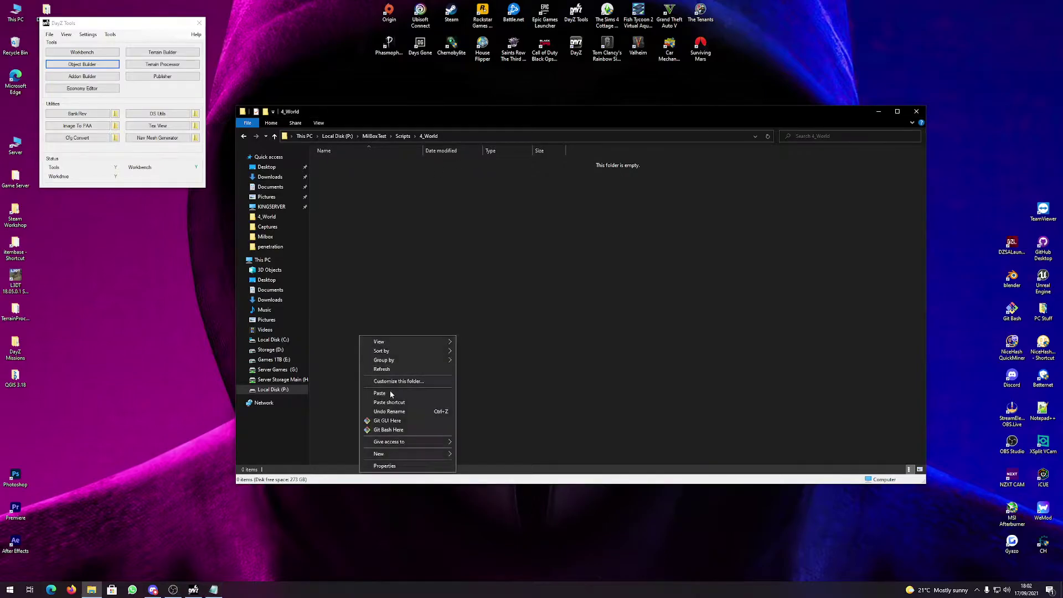
{"action": "mouse_move", "coordinate": [381, 454]}
{"action": "left_click", "coordinate": [479, 513]}
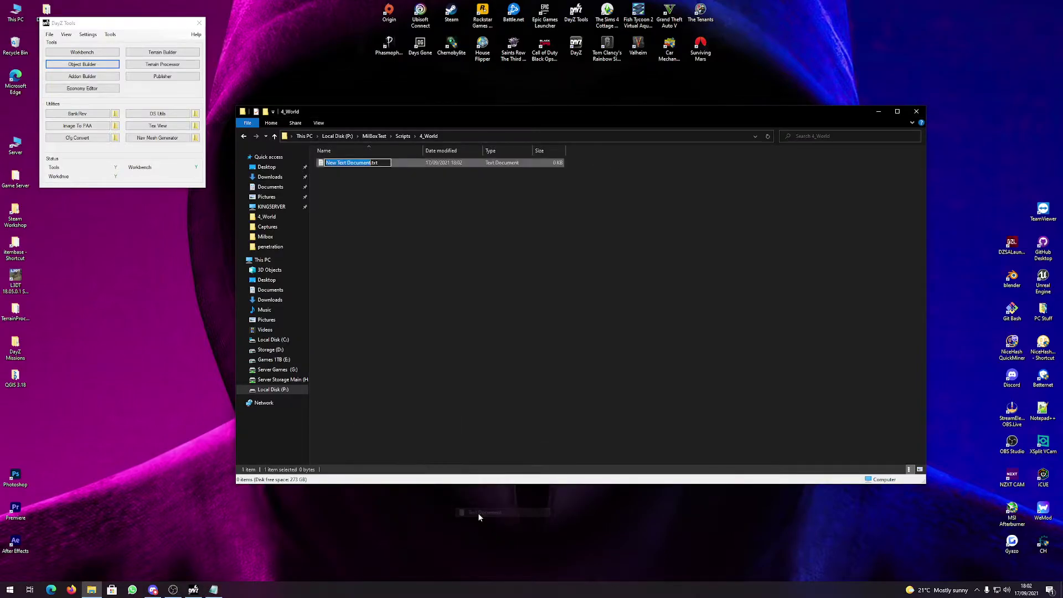
{"action": "key", "text": "ctrl+a"}
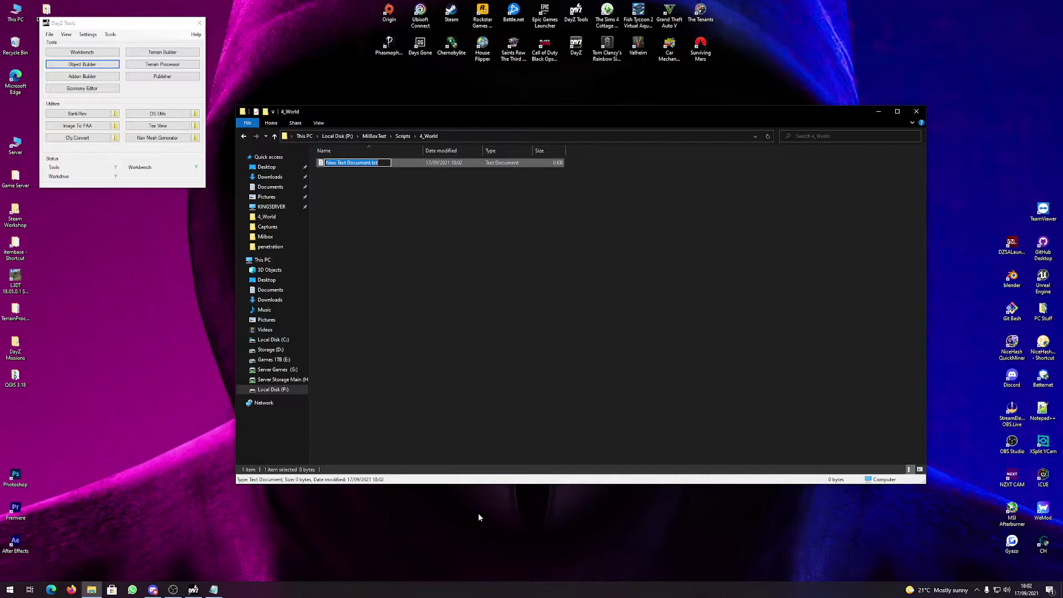
{"action": "type", "text": "scriptedclass.c"}
{"action": "key", "text": "Return"}
{"action": "key", "text": "Return"}
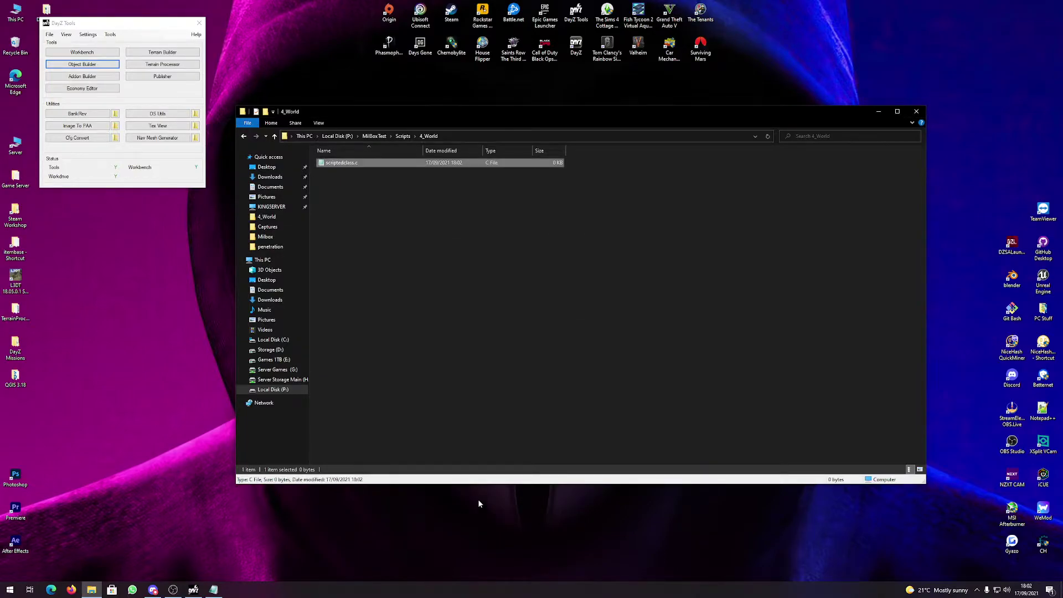
Write 'class land_MilBox_Test: WoodenCrate { }' in scriptedclass.c and save it.
{"action": "double_click", "coordinate": [364, 162]}
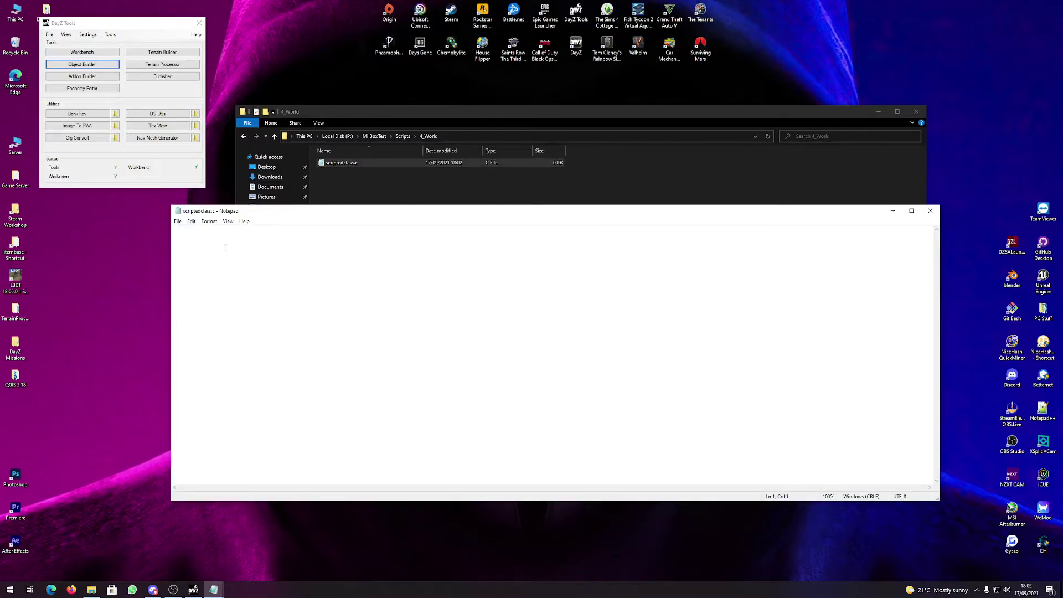
{"action": "key", "text": "Return"}
{"action": "key", "text": "BackSpace"}
{"action": "type", "text": "class La"}
{"action": "key", "text": "BackSpace"}
{"action": "key", "text": "BackSpace"}
{"action": "type", "text": "land_MNilBo"}
{"action": "key", "text": "BackSpace"}
{"action": "key", "text": "BackSpace"}
{"action": "key", "text": "BackSpace"}
{"action": "key", "text": "BackSpace"}
{"action": "key", "text": "BackSpace"}
{"action": "type", "text": "iolB"}
{"action": "key", "text": "BackSpace"}
{"action": "key", "text": "BackSpace"}
{"action": "key", "text": "BackSpace"}
{"action": "type", "text": "l"}
{"action": "type", "text": "ood"}
{"action": "type", "text": "enCrate "}
{"action": "type", "text": "{ "}
{"action": "type", "text": "}"}
{"action": "left_click", "coordinate": [178, 221]}
{"action": "left_click", "coordinate": [191, 259]}
Copy the class name land_MilBox_Test from a pasted duplicate, then close Notepad without saving.
{"action": "left_click_drag", "start_coordinate": [183, 254], "coordinate": [163, 238]}
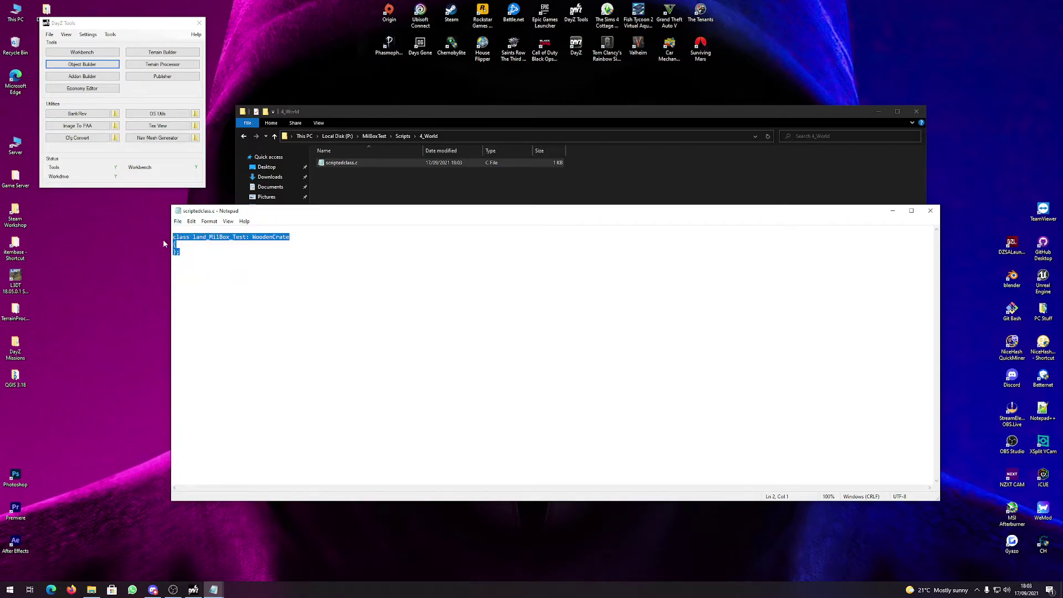
{"action": "key", "text": "ctrl+c"}
{"action": "left_click", "coordinate": [178, 260]}
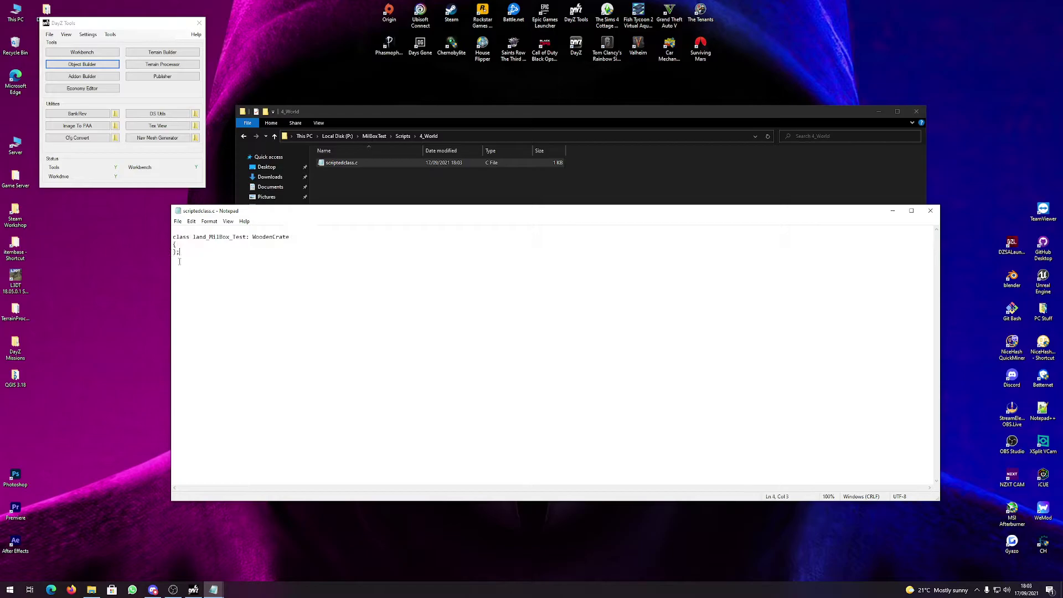
{"action": "key", "text": "Return"}
{"action": "key", "text": "ctrl+v"}
{"action": "left_click_drag", "start_coordinate": [229, 260], "coordinate": [209, 261]}
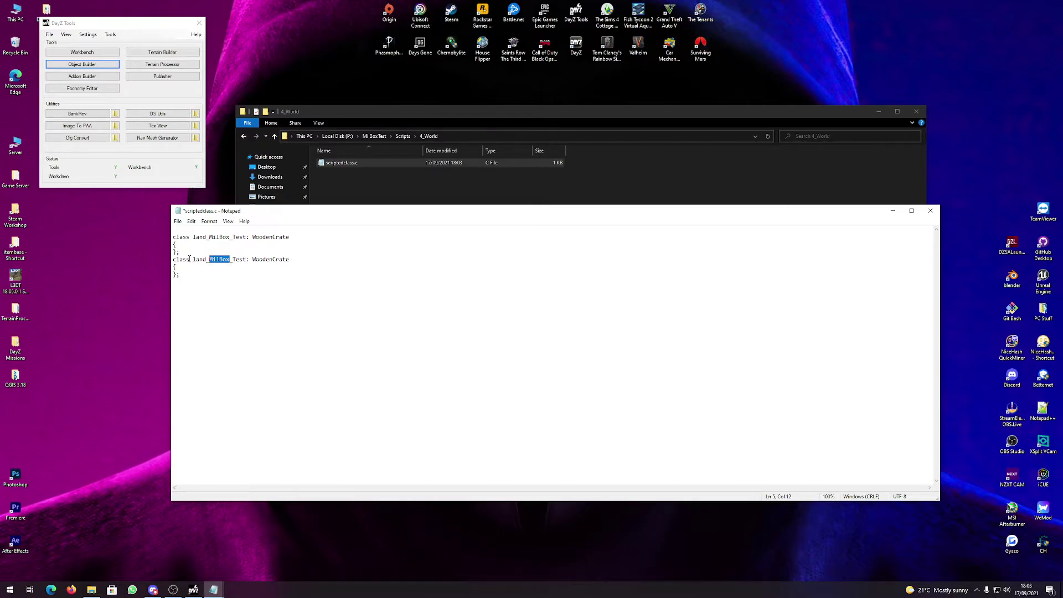
{"action": "left_click_drag", "start_coordinate": [193, 259], "coordinate": [247, 257]}
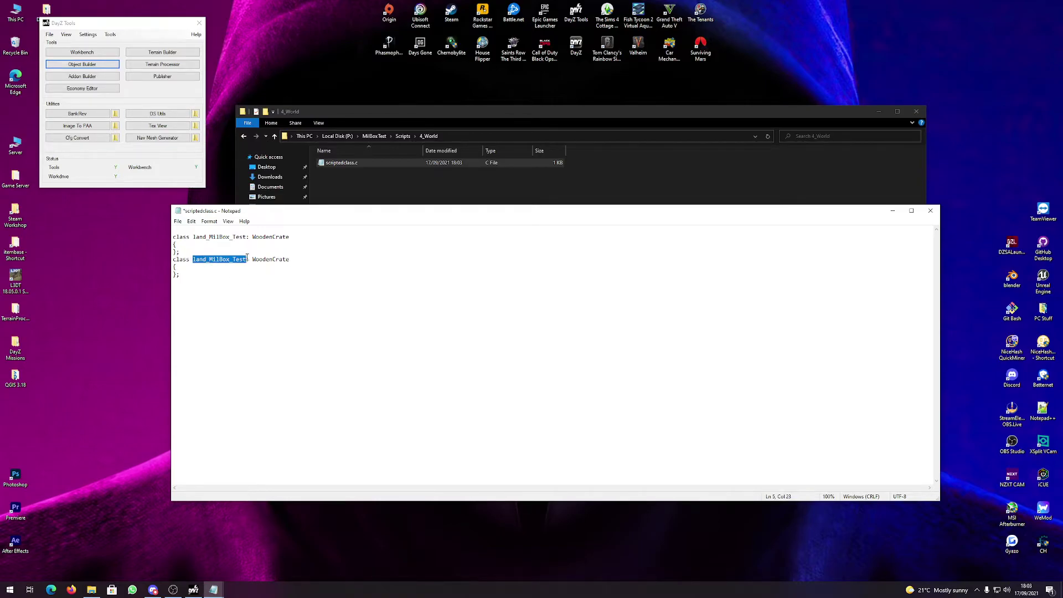
{"action": "left_click", "coordinate": [929, 212]}
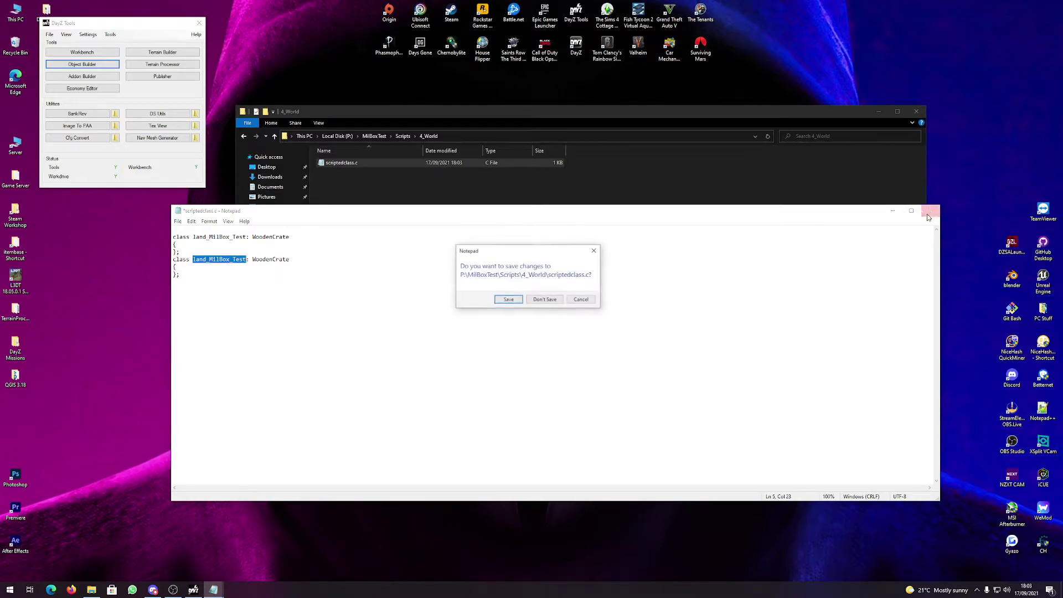
{"action": "left_click", "coordinate": [551, 303]}
Open MilBoxTest's config.cpp in Notepad++.
{"action": "key", "text": "alt+Up"}
{"action": "key", "text": "alt+Up"}
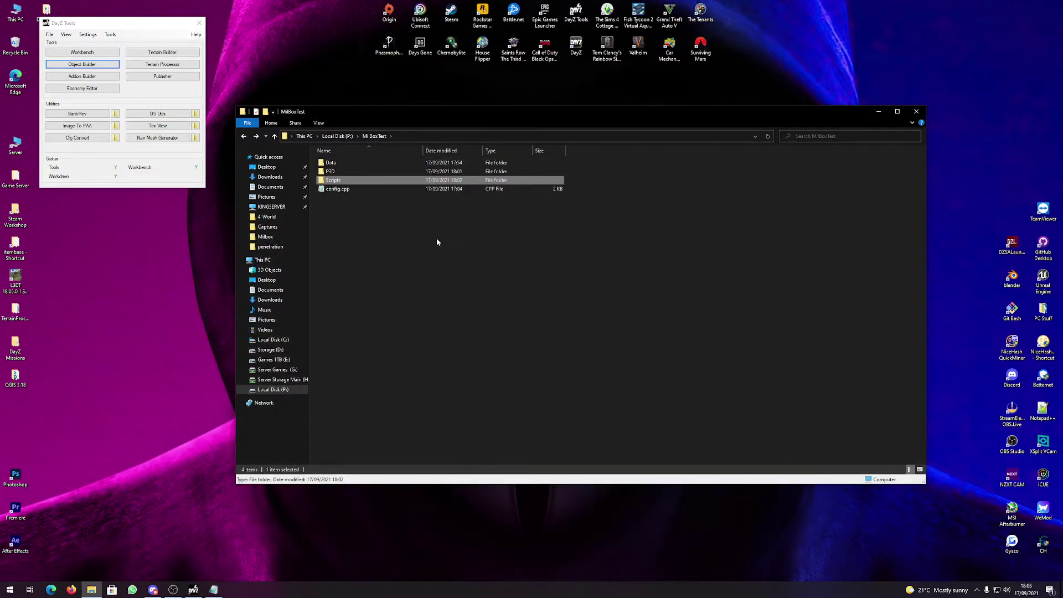
{"action": "right_click", "coordinate": [334, 191]}
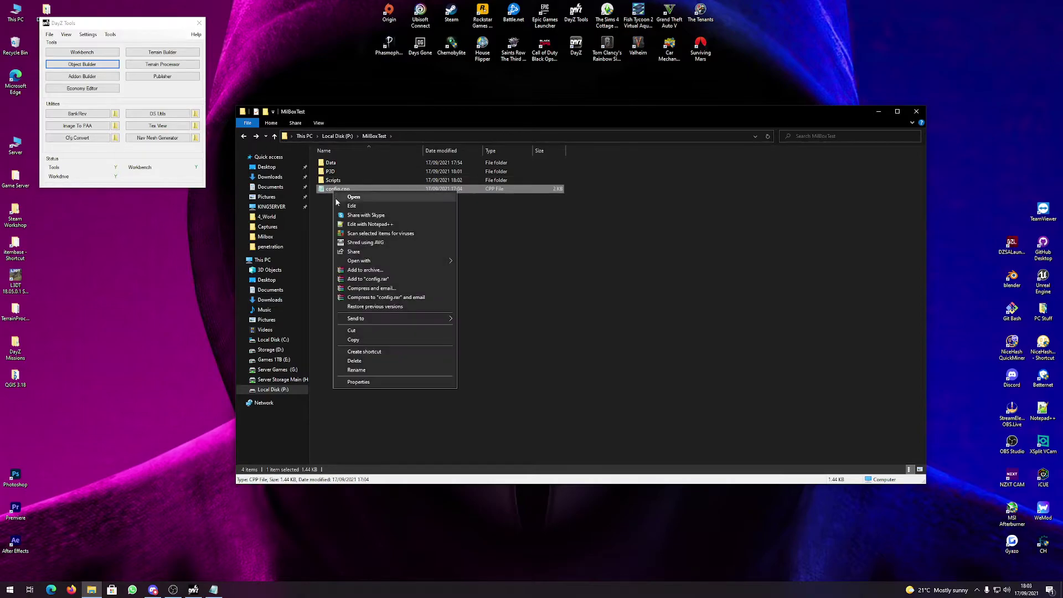
{"action": "left_click", "coordinate": [367, 228]}
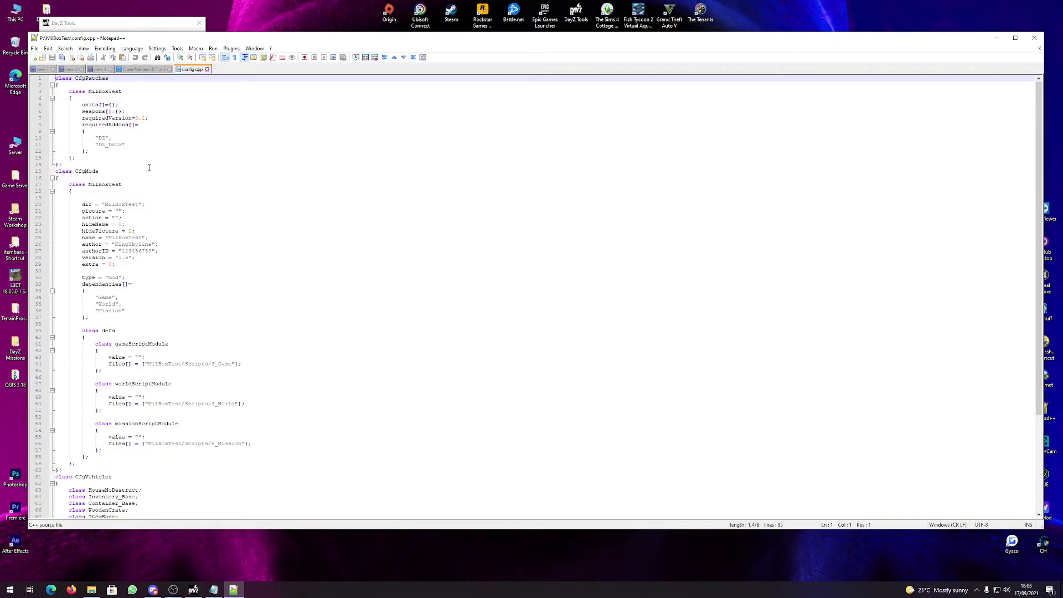
Edit the CfgPatches class name on line 3.
{"action": "left_click_drag", "start_coordinate": [88, 91], "coordinate": [121, 91]}
{"action": "left_click", "coordinate": [92, 589]}
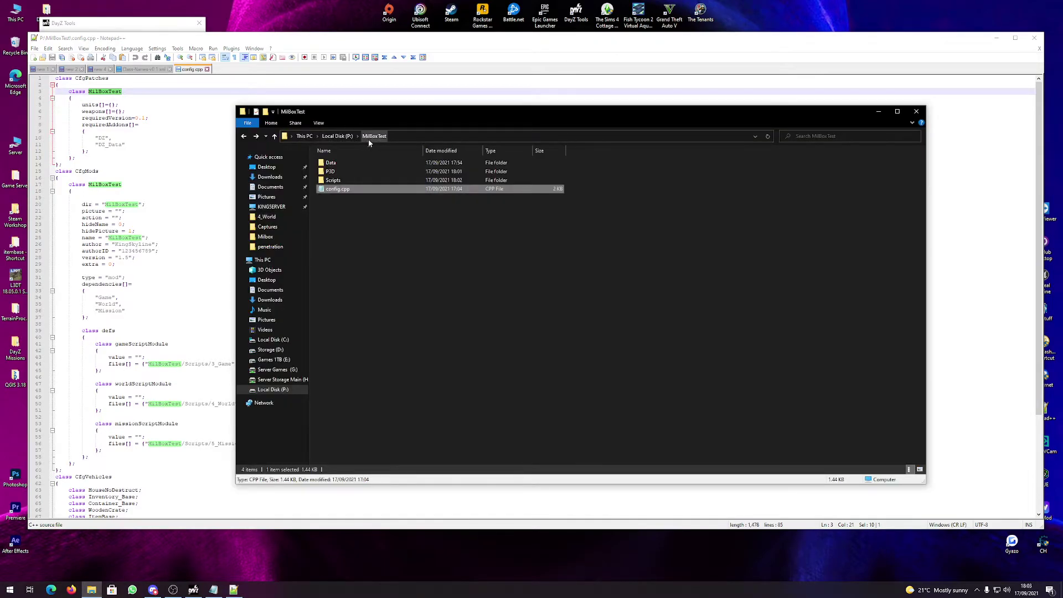
{"action": "left_click", "coordinate": [91, 91]}
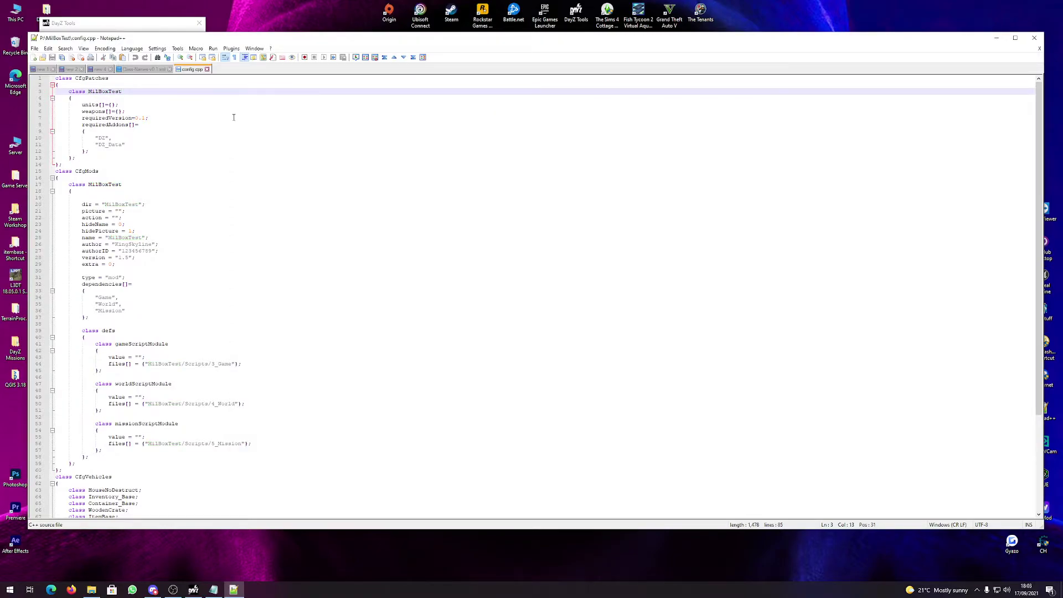
{"action": "key", "text": "BackSpace"}
{"action": "type", "text": "etal"}
{"action": "key", "text": "BackSpace"}
{"action": "key", "text": "BackSpace"}
{"action": "key", "text": "BackSpace"}
{"action": "key", "text": "BackSpace"}
{"action": "type", "text": "il"}
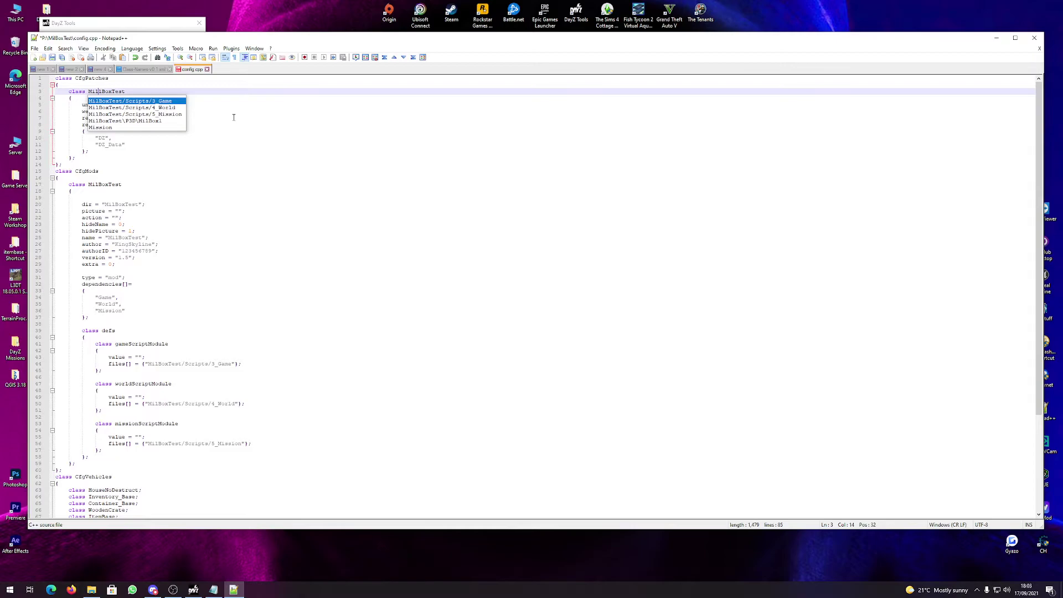
Go through the CfgMods dir and name values and start typing the version '1.'.
{"action": "left_click_drag", "start_coordinate": [122, 186], "coordinate": [138, 205]}
{"action": "left_click", "coordinate": [111, 205]}
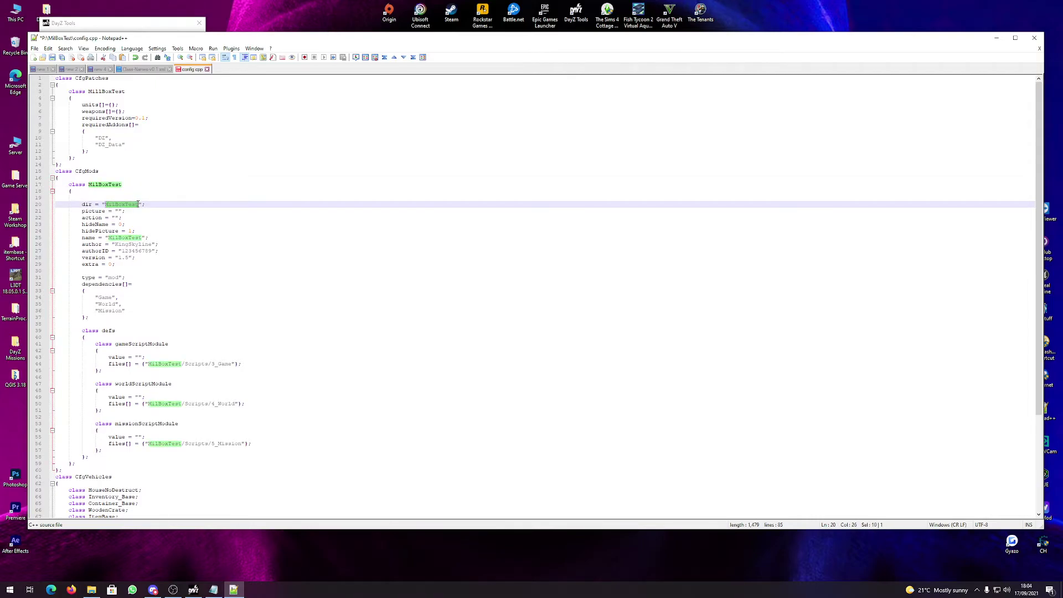
{"action": "left_click", "coordinate": [132, 238]}
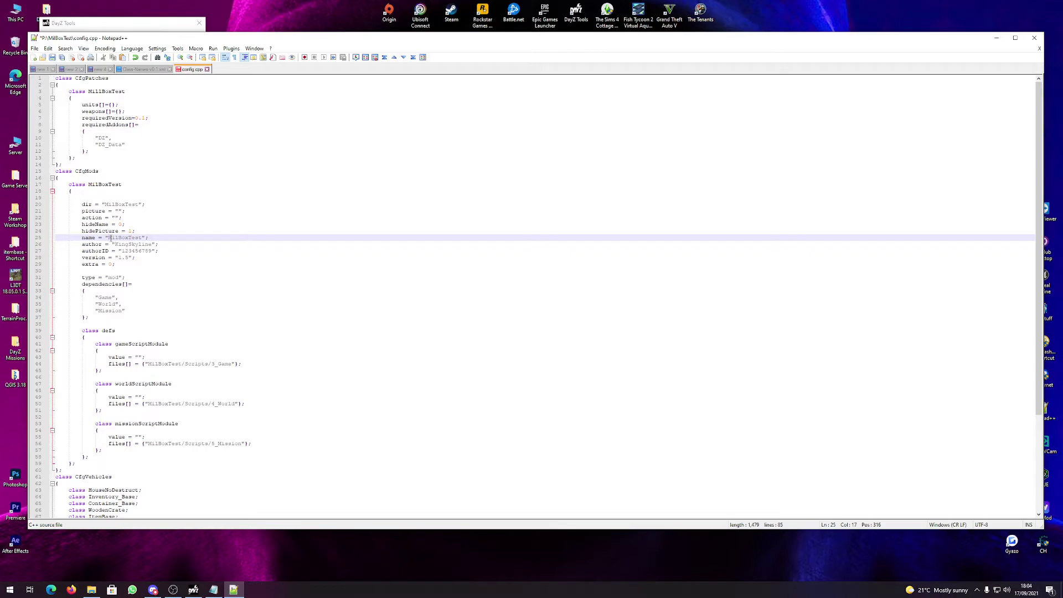
{"action": "left_click_drag", "start_coordinate": [110, 238], "coordinate": [120, 258]}
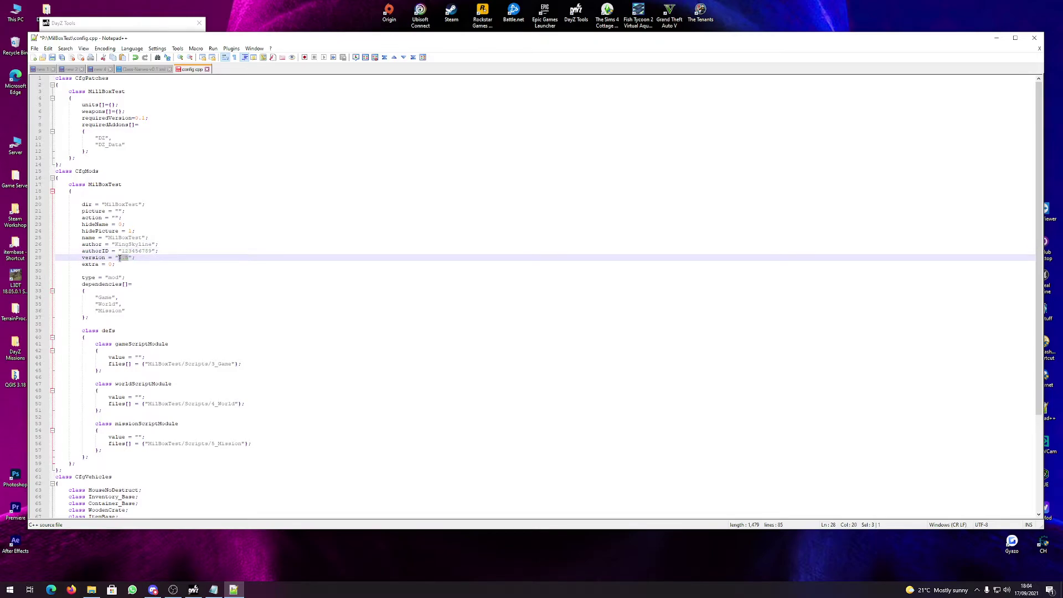
{"action": "type", "text": "1."}
Select MilBoxTest in the game script path on line 44.
{"action": "scroll", "coordinate": [149, 174], "scroll_direction": "down", "scroll_amount": 5}
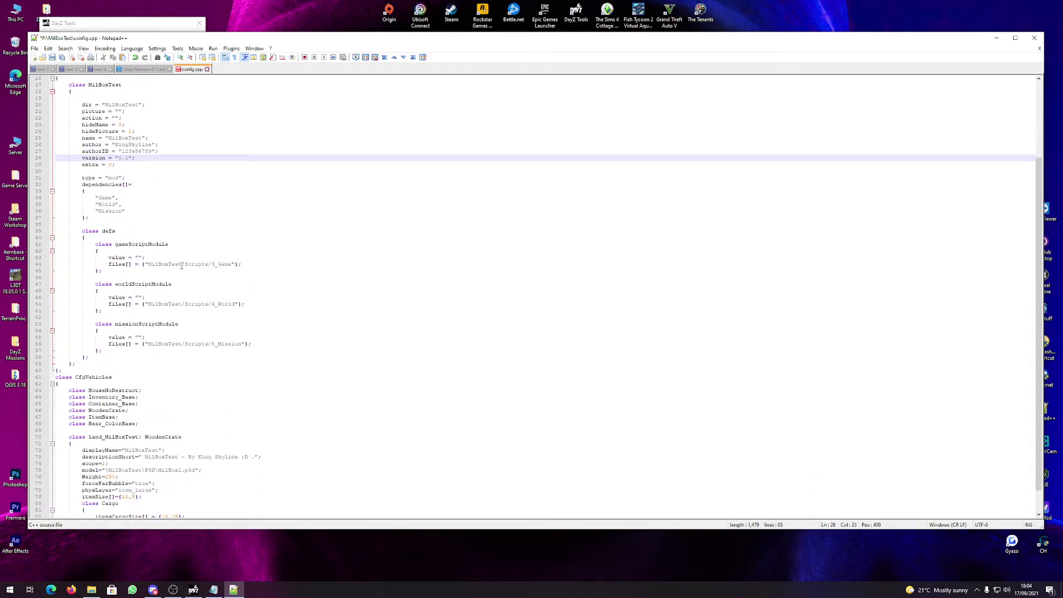
{"action": "double_click", "coordinate": [148, 264]}
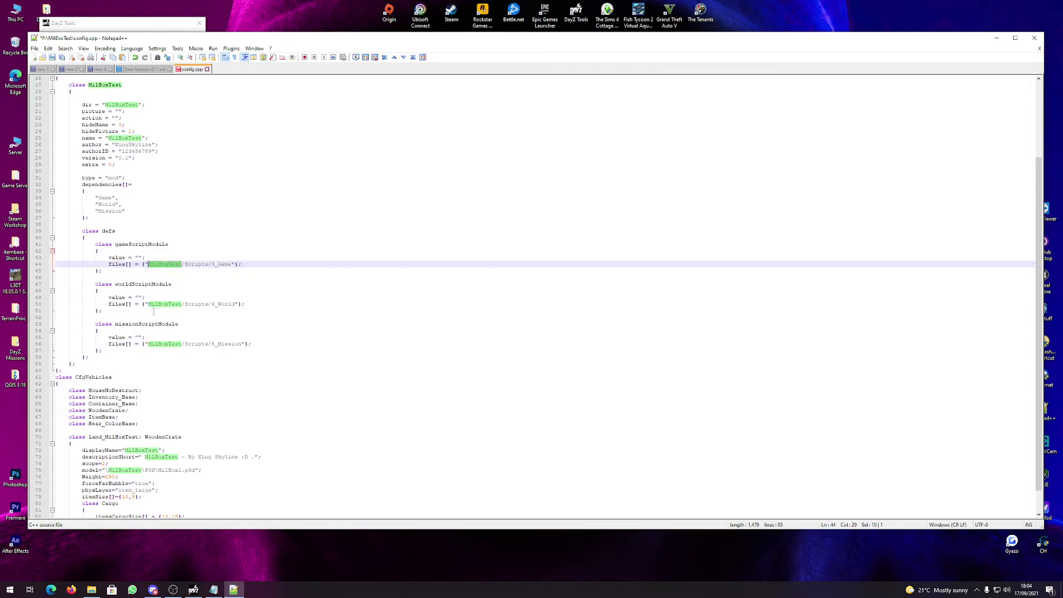
{"action": "left_click", "coordinate": [172, 264]}
{"action": "left_click_drag", "start_coordinate": [181, 265], "coordinate": [148, 265]}
{"action": "scroll", "coordinate": [152, 276], "scroll_direction": "down", "scroll_amount": 2}
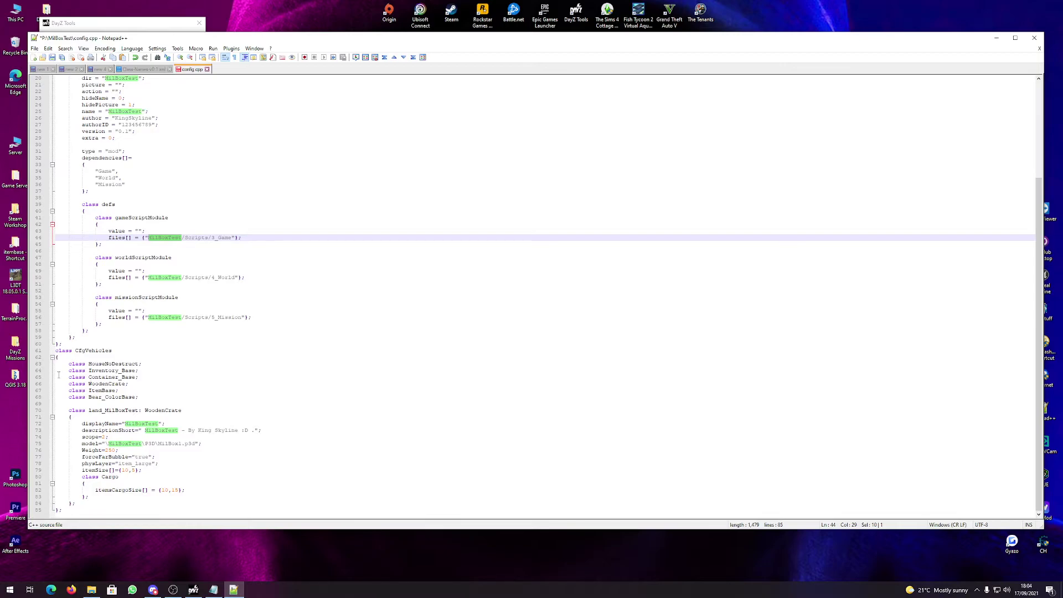
Replace the CfgVehicles class name land_MilBoxTest with land_MilBox_Test.
{"action": "left_click_drag", "start_coordinate": [56, 364], "coordinate": [150, 398]}
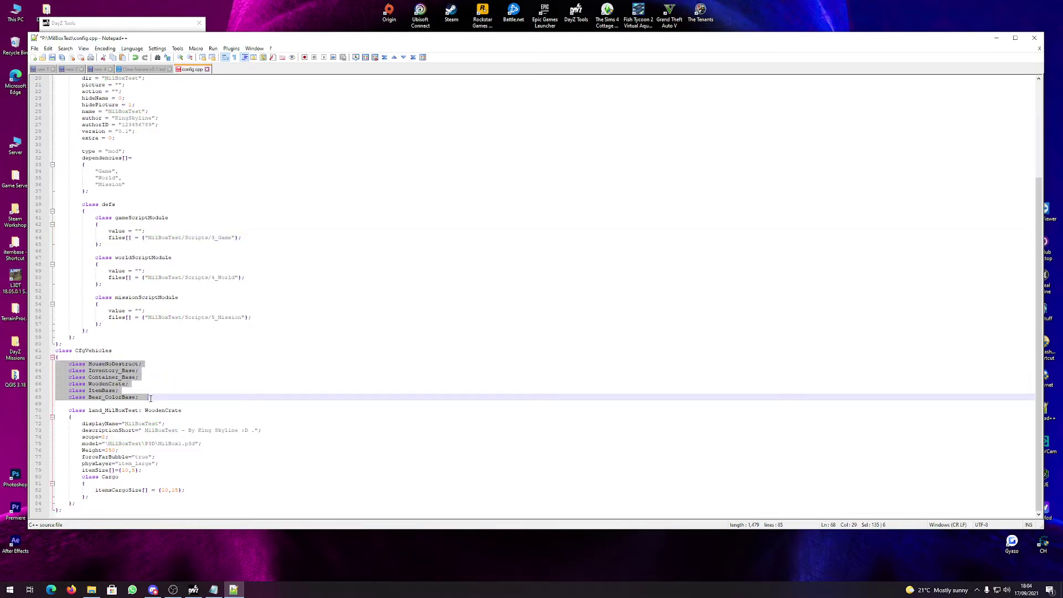
{"action": "left_click", "coordinate": [106, 383]}
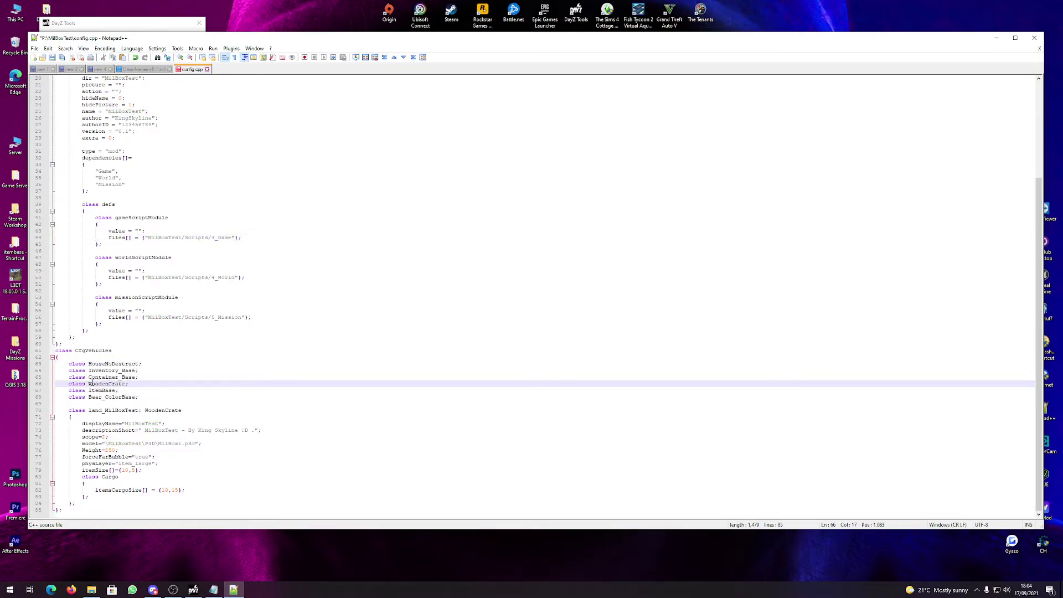
{"action": "left_click_drag", "start_coordinate": [89, 384], "coordinate": [135, 403]}
{"action": "left_click", "coordinate": [103, 402]}
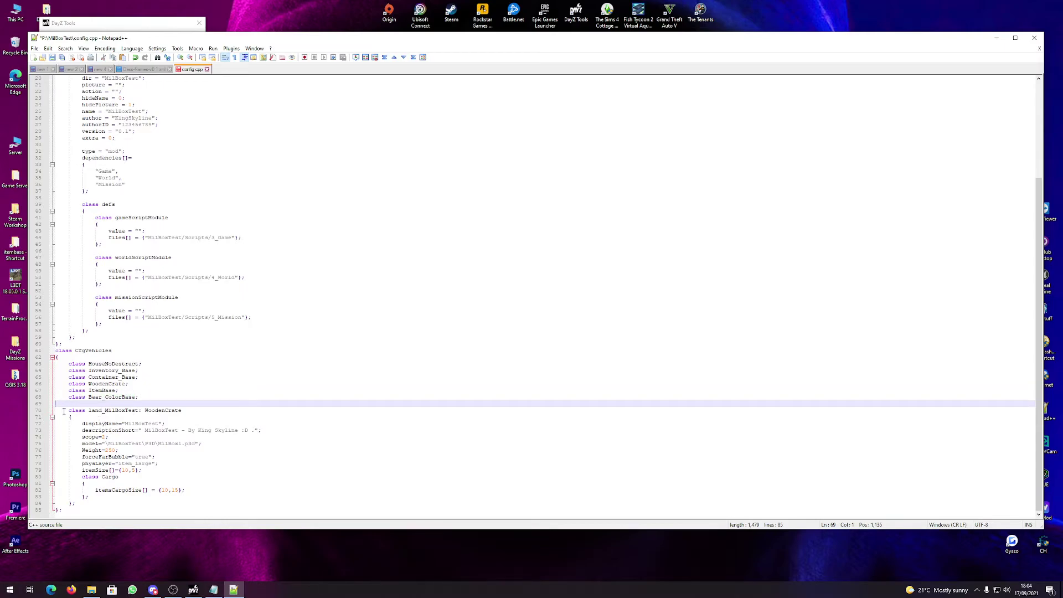
{"action": "left_click", "coordinate": [58, 410]}
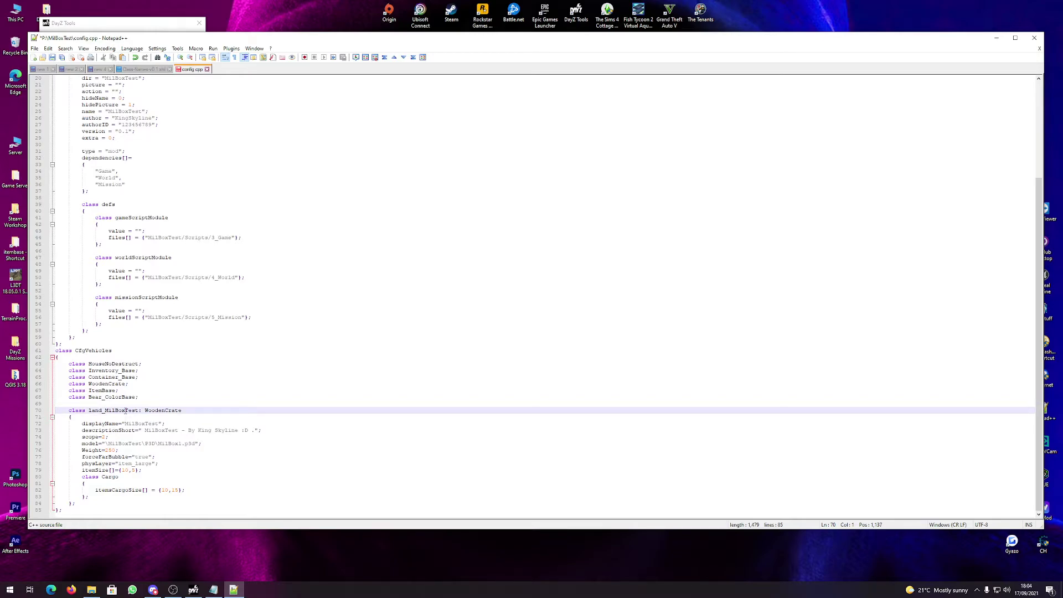
{"action": "left_click_drag", "start_coordinate": [90, 411], "coordinate": [140, 410]}
{"action": "type", "text": "land_MilBox_Test"}
{"action": "left_click_drag", "start_coordinate": [89, 410], "coordinate": [187, 411]}
Add 'DH' to the crate's displayName and '_DH_' to its descriptionShort text.
{"action": "left_click", "coordinate": [159, 424]}
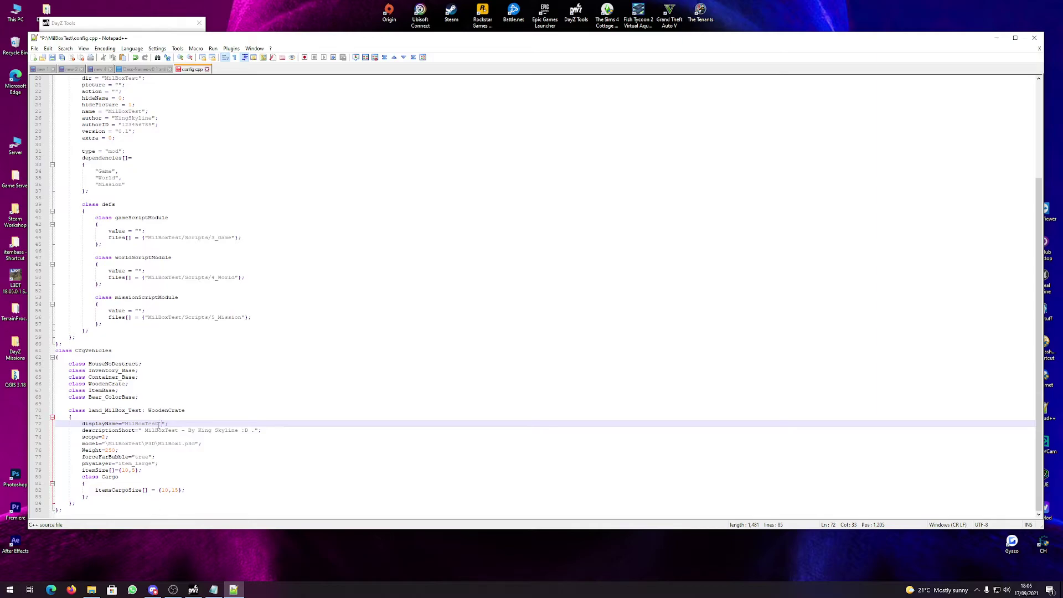
{"action": "type", "text": "DH"}
{"action": "left_click", "coordinate": [249, 431]}
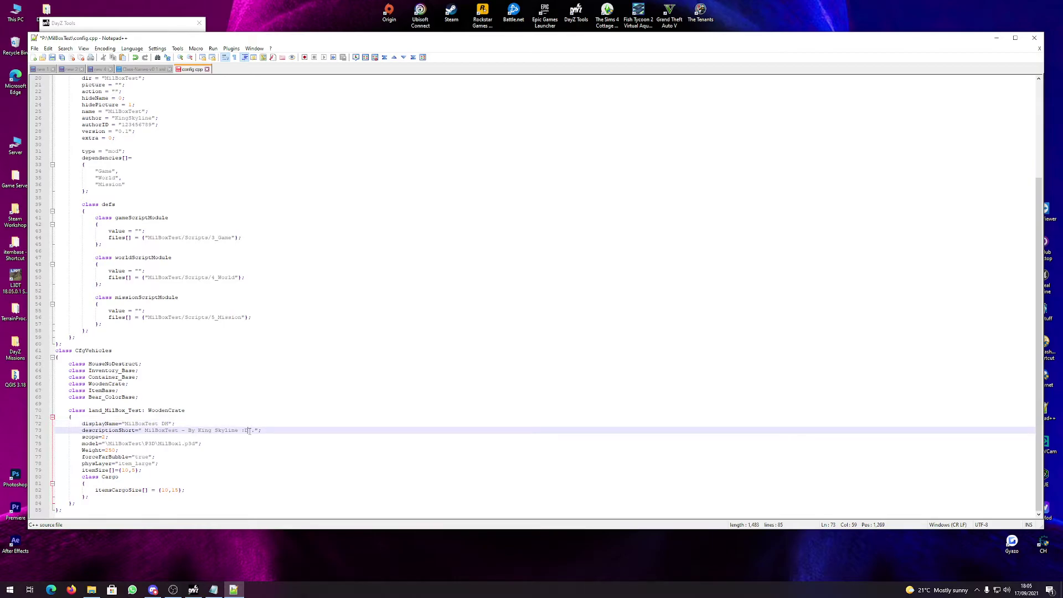
{"action": "type", "text": "_"}
{"action": "type", "text": "DH "}
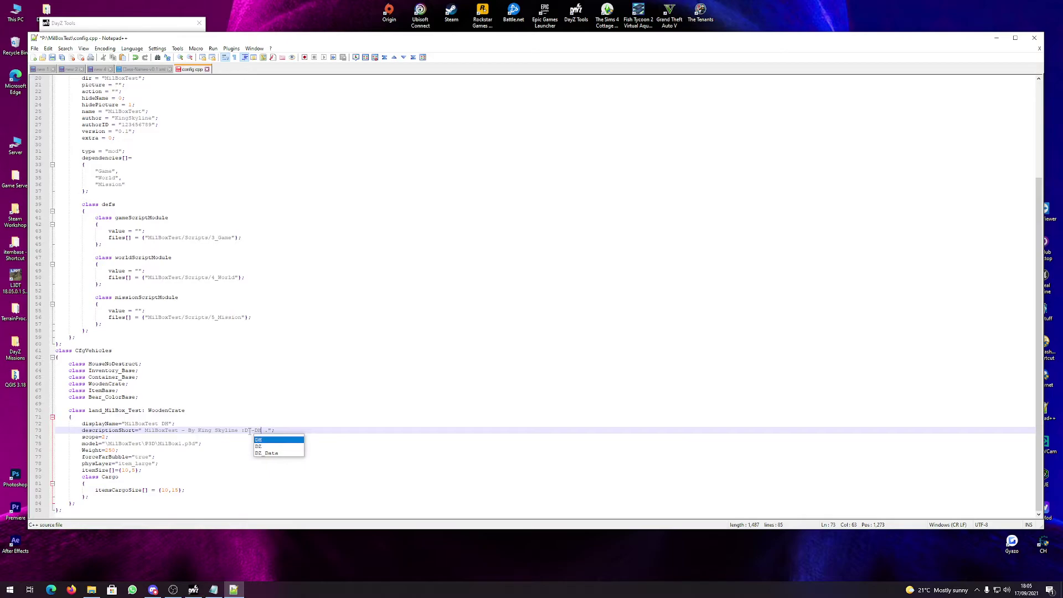
{"action": "type", "text": "_"}
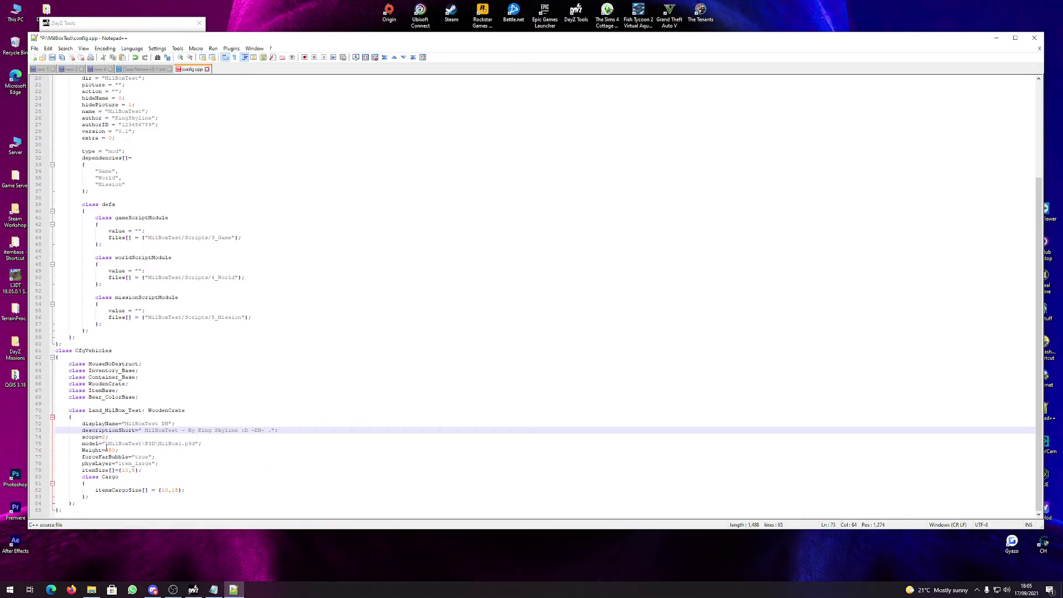
Select the model file name and confirm the file is MilBox1.p3d in MilBoxTest\P3D.
{"action": "left_click", "coordinate": [105, 443]}
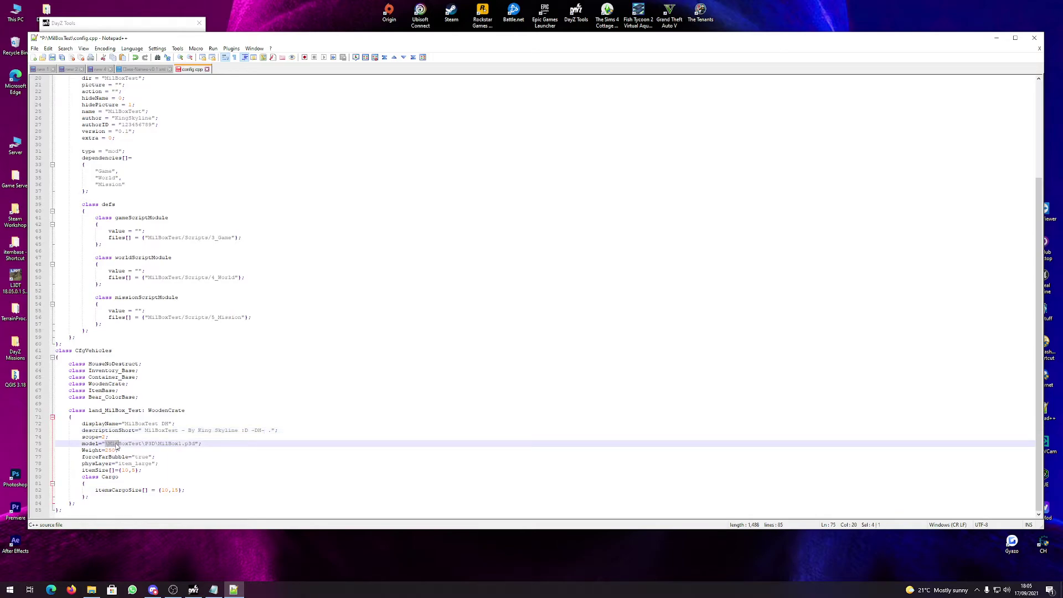
{"action": "left_click", "coordinate": [111, 443]}
{"action": "left_click_drag", "start_coordinate": [111, 443], "coordinate": [194, 444]}
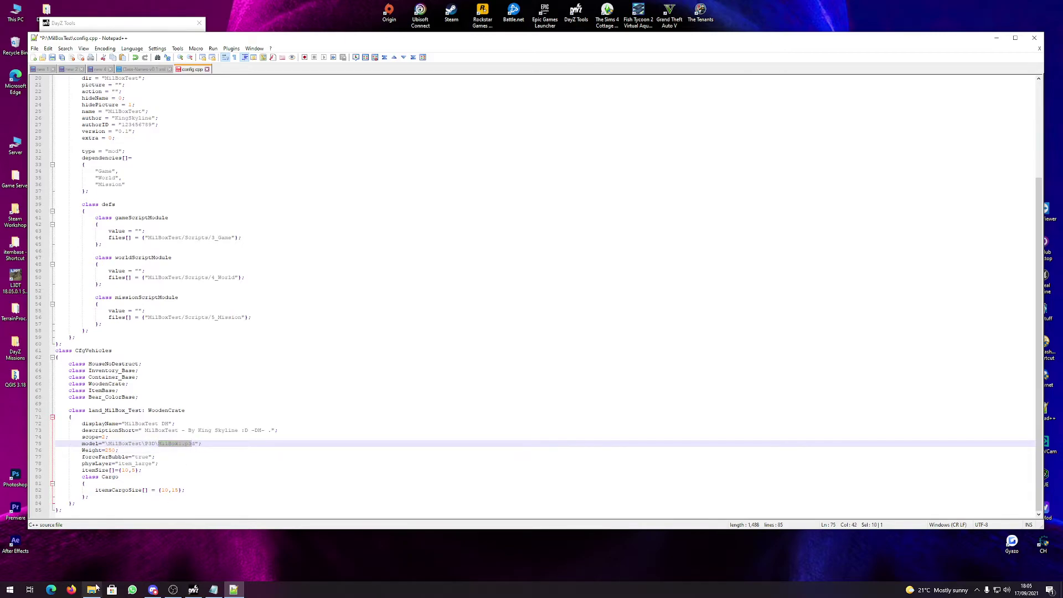
{"action": "left_click", "coordinate": [92, 589]}
{"action": "left_click", "coordinate": [335, 172]}
{"action": "double_click", "coordinate": [335, 172]}
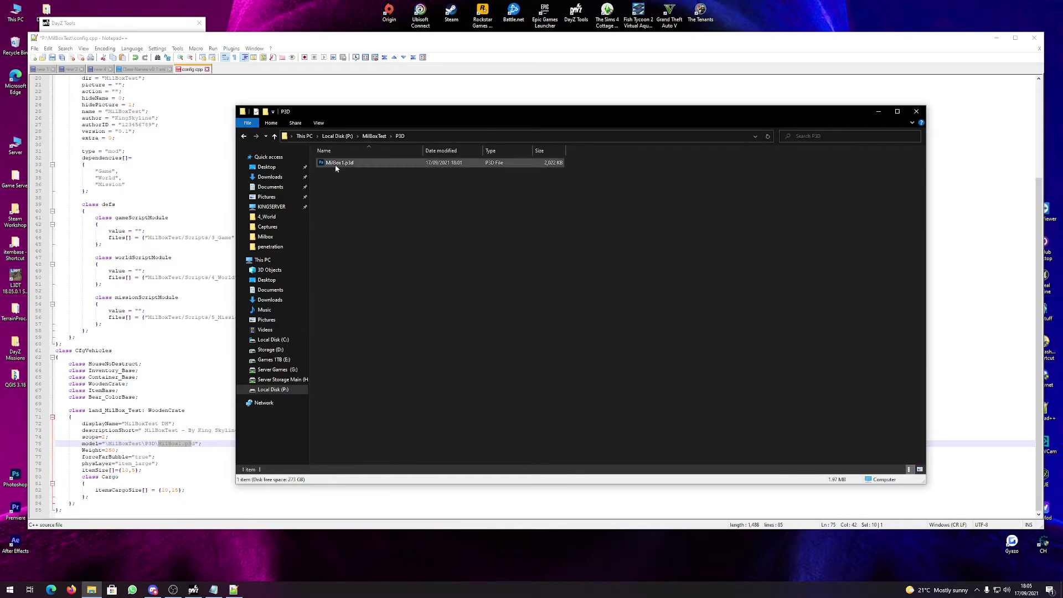
{"action": "left_click", "coordinate": [426, 136]}
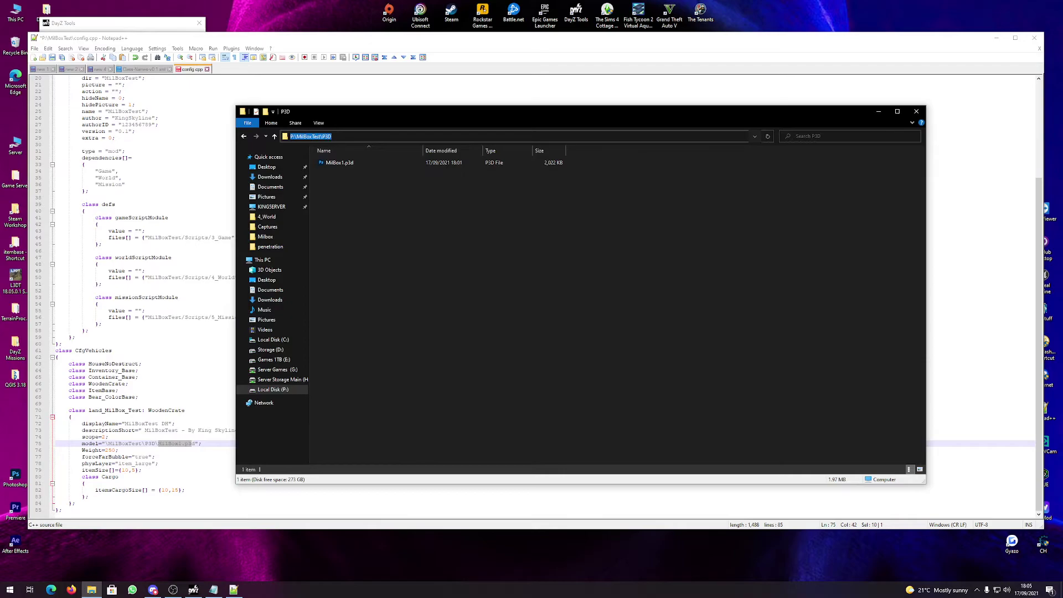
{"action": "left_click", "coordinate": [336, 164]}
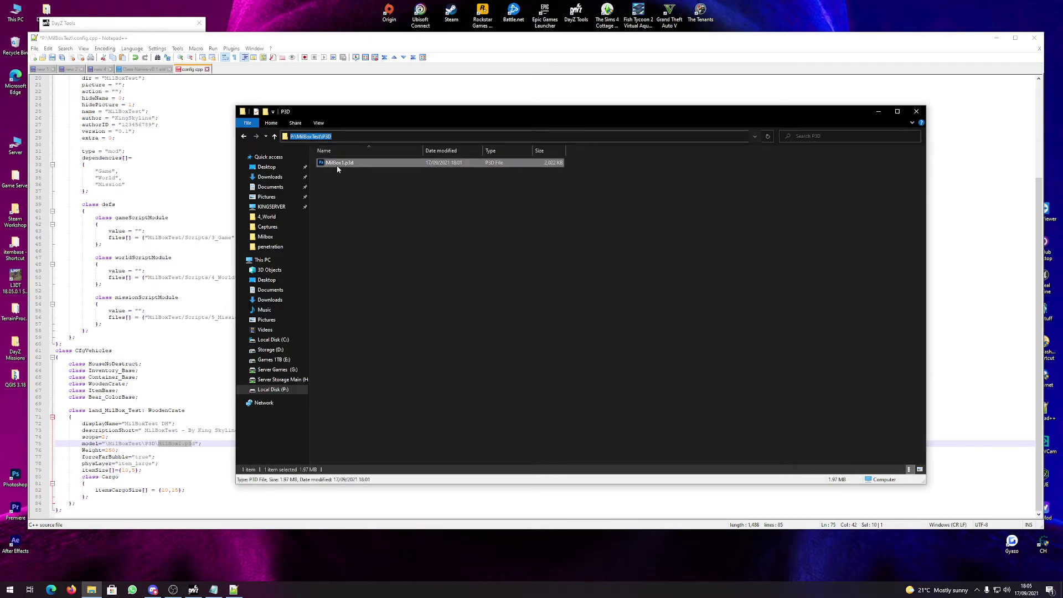
{"action": "left_click", "coordinate": [381, 76]}
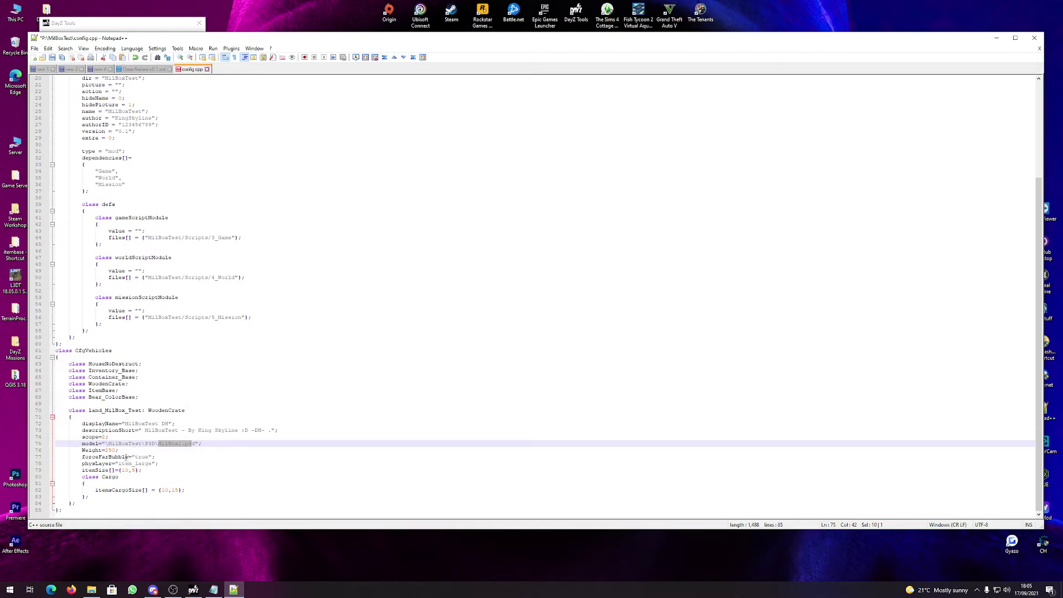
Review the crate's Weight, physLayer and itemSize settings in config.cpp.
{"action": "left_click_drag", "start_coordinate": [118, 450], "coordinate": [33, 459]}
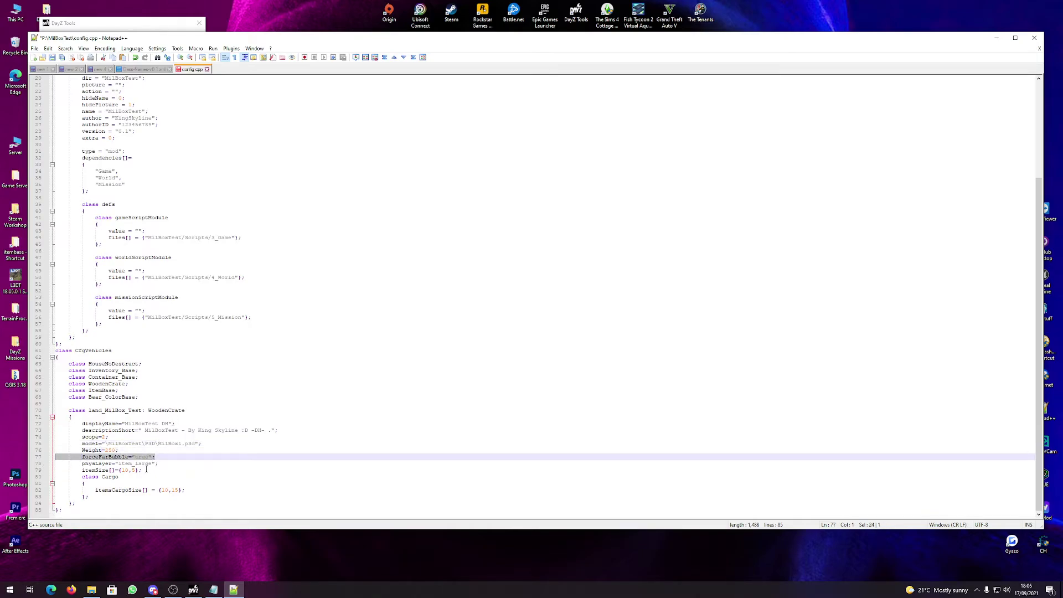
{"action": "left_click_drag", "start_coordinate": [158, 464], "coordinate": [48, 461]}
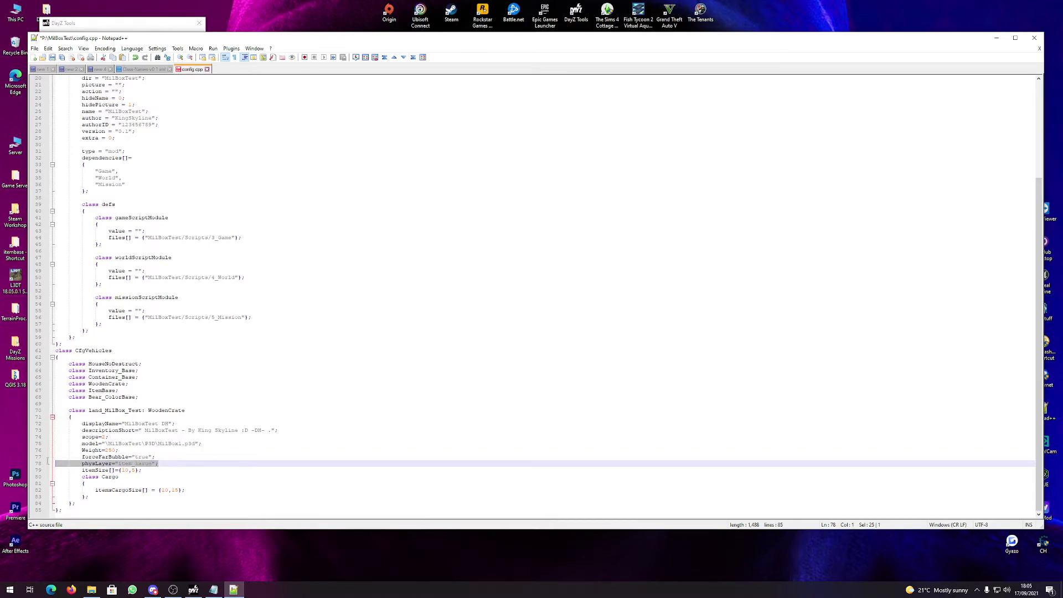
{"action": "left_click", "coordinate": [132, 470]}
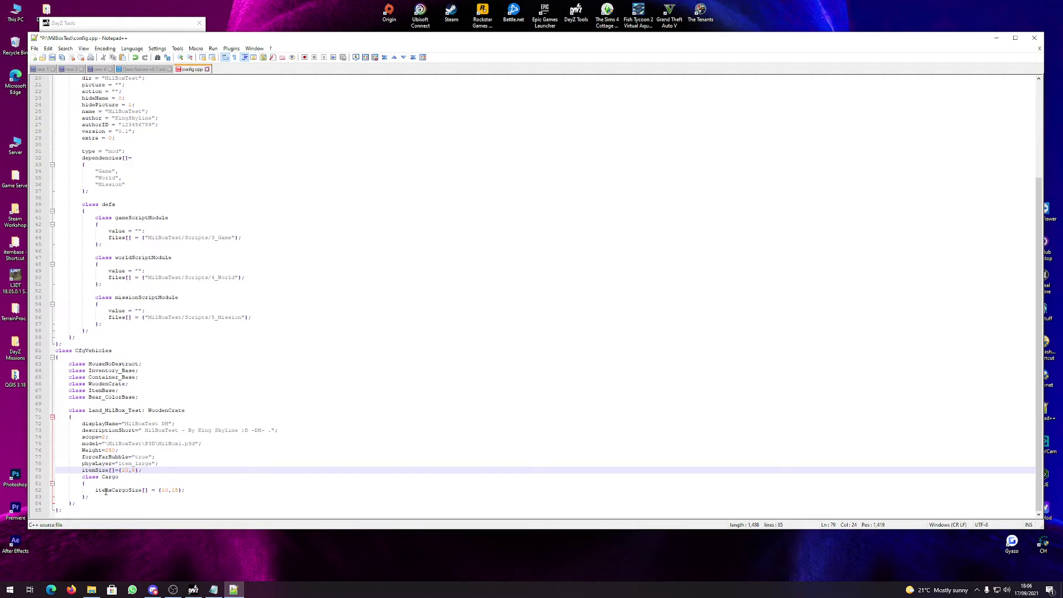
Copy the land_MilBox_Test class block and paste a duplicate below it.
{"action": "left_click_drag", "start_coordinate": [79, 501], "coordinate": [50, 409]}
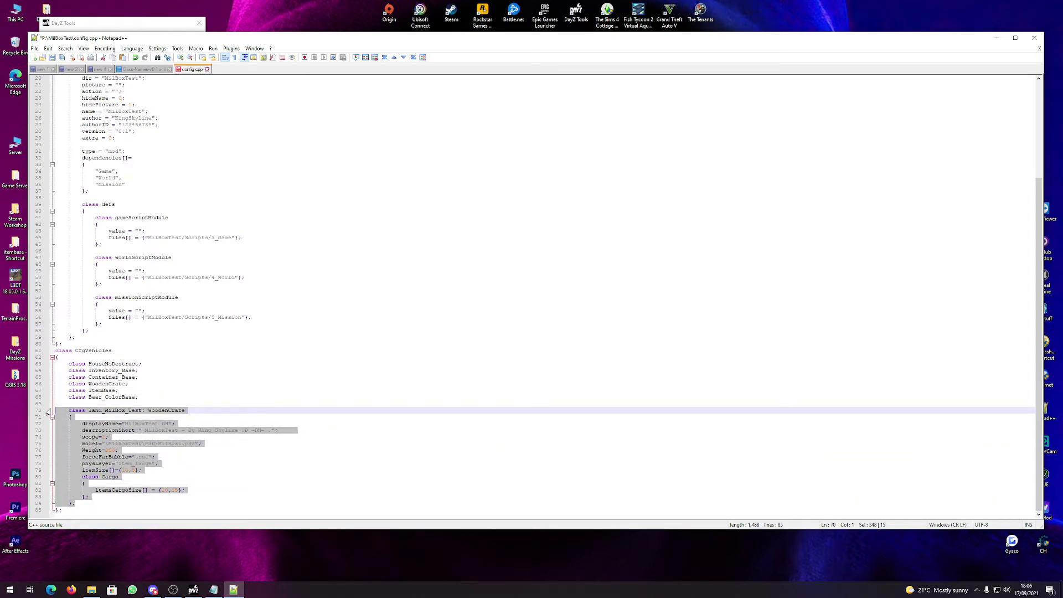
{"action": "left_click", "coordinate": [48, 412]}
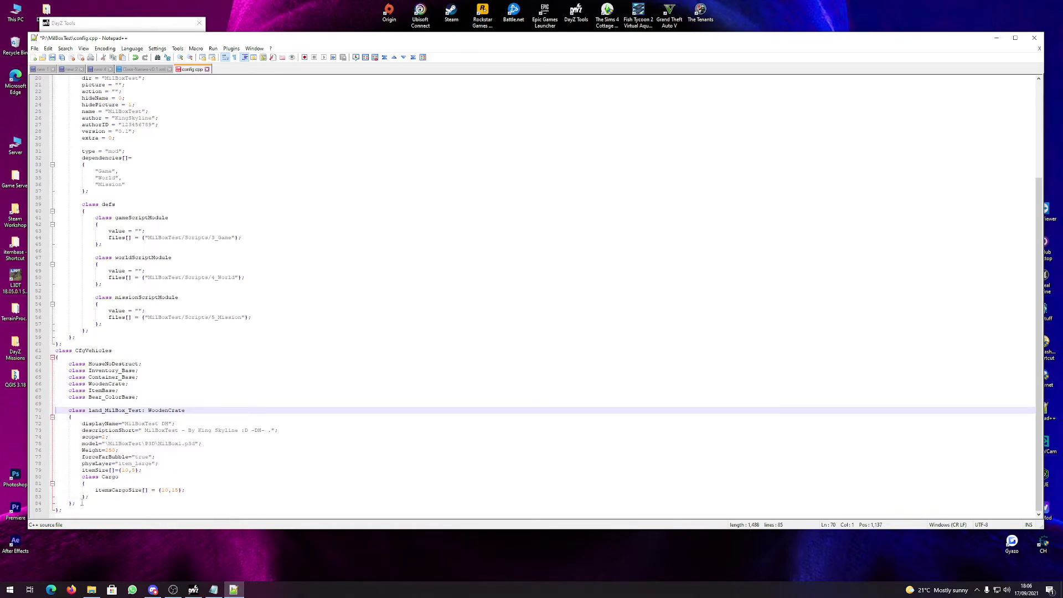
{"action": "left_click_drag", "start_coordinate": [81, 501], "coordinate": [31, 410]}
{"action": "key", "text": "ctrl+c"}
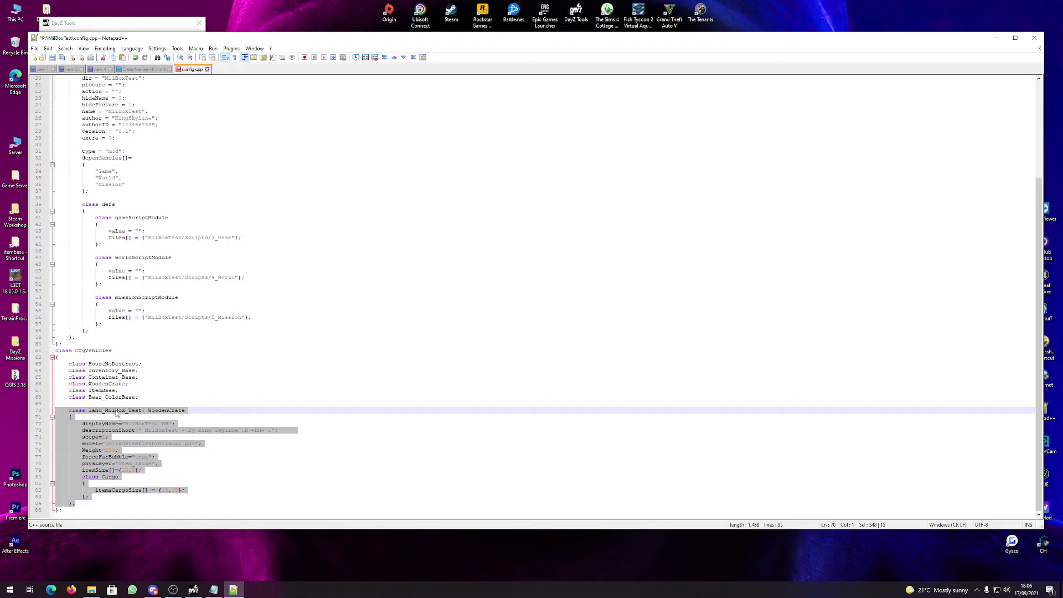
{"action": "left_click", "coordinate": [76, 503]}
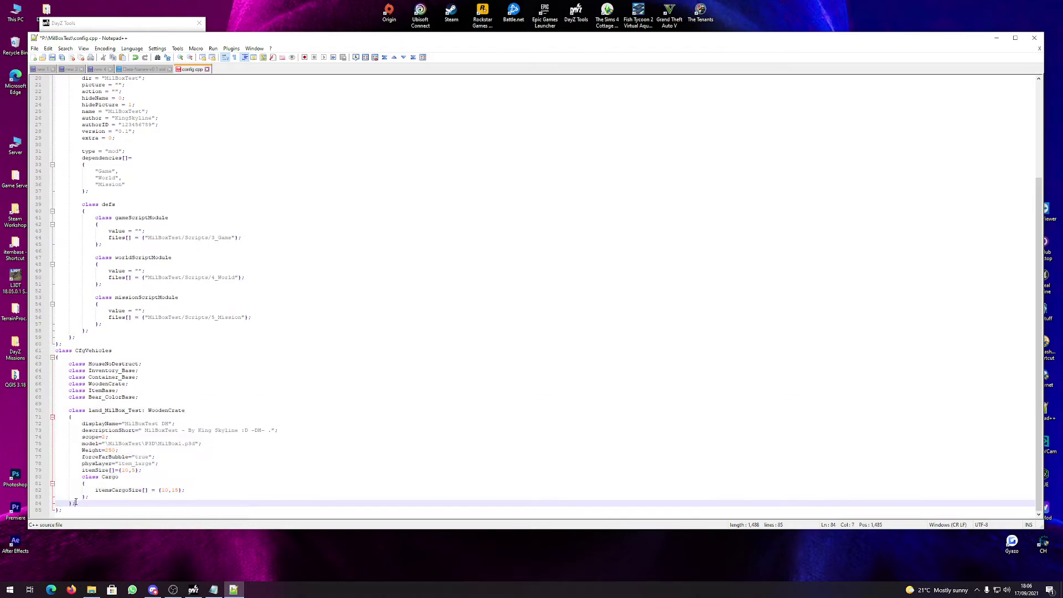
{"action": "key", "text": "Return"}
{"action": "key", "text": "ctrl+v"}
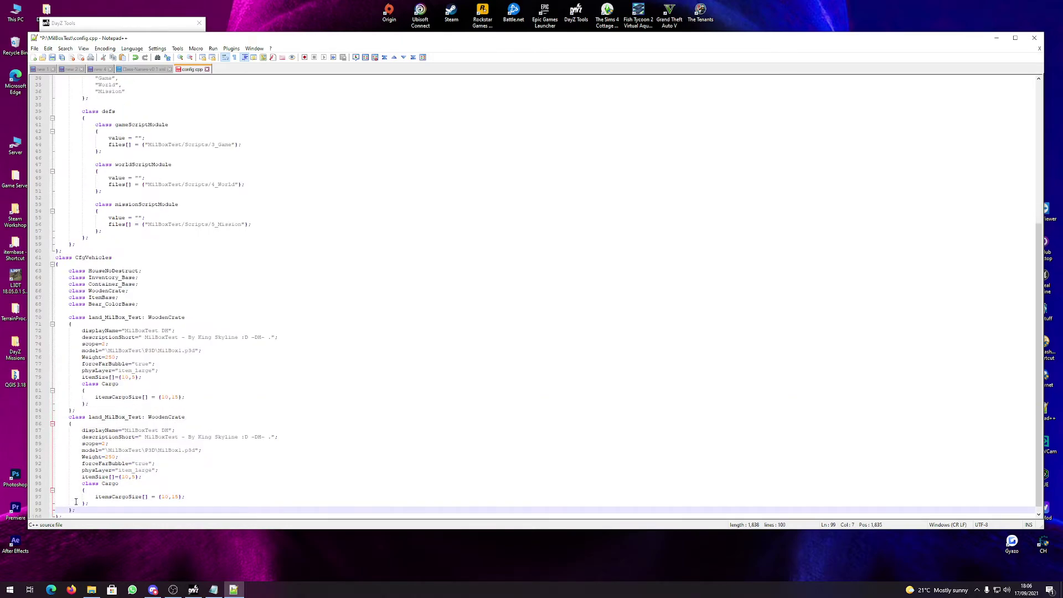
Undo the duplicate class, remove the empty line, and save config.cpp.
{"action": "left_click_drag", "start_coordinate": [143, 416], "coordinate": [104, 417]}
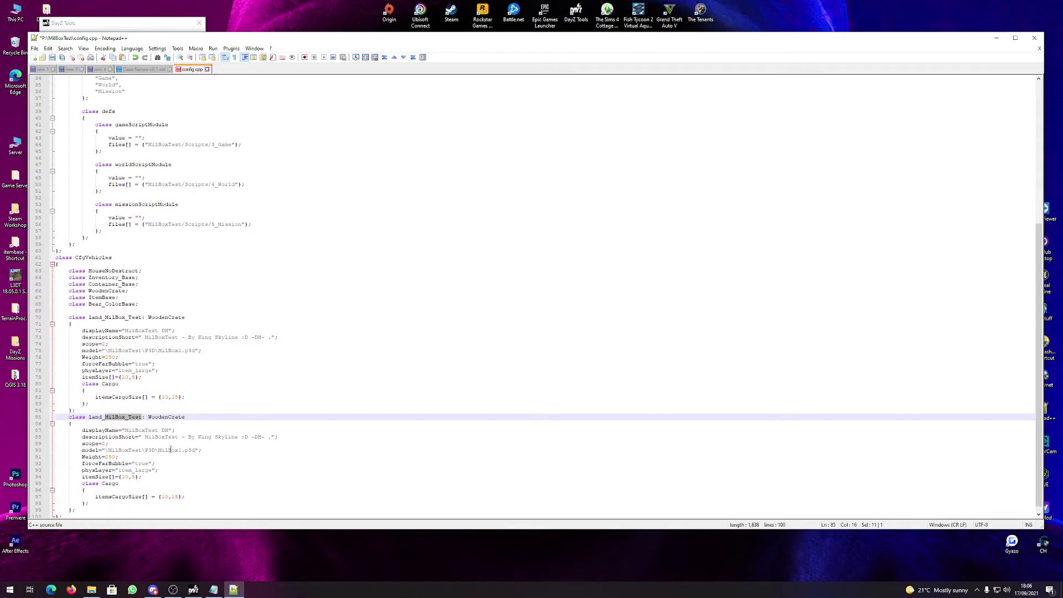
{"action": "key", "text": "ctrl+z"}
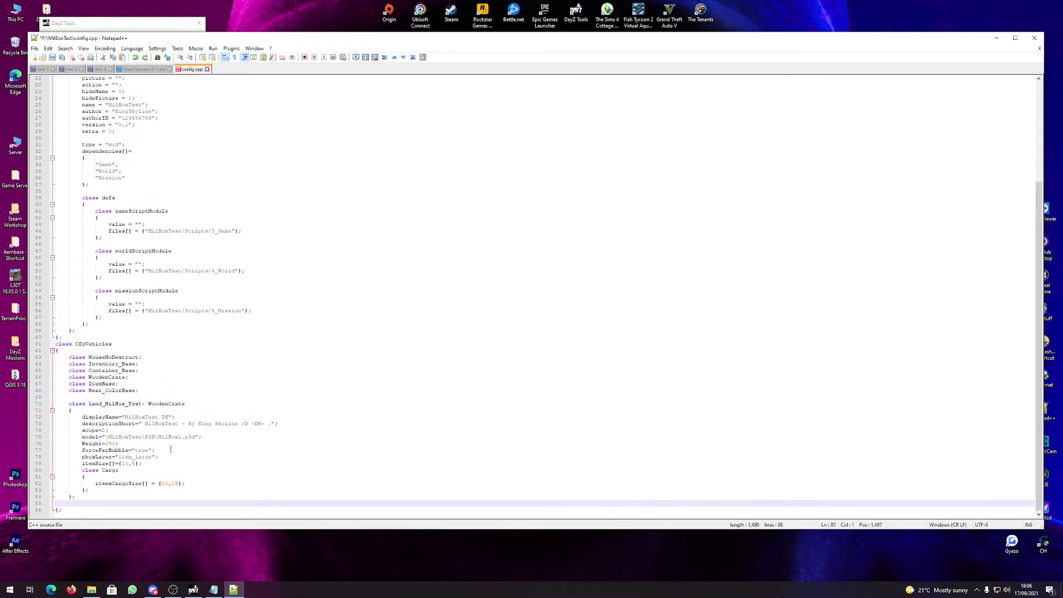
{"action": "key", "text": "BackSpace"}
{"action": "left_click", "coordinate": [52, 58]}
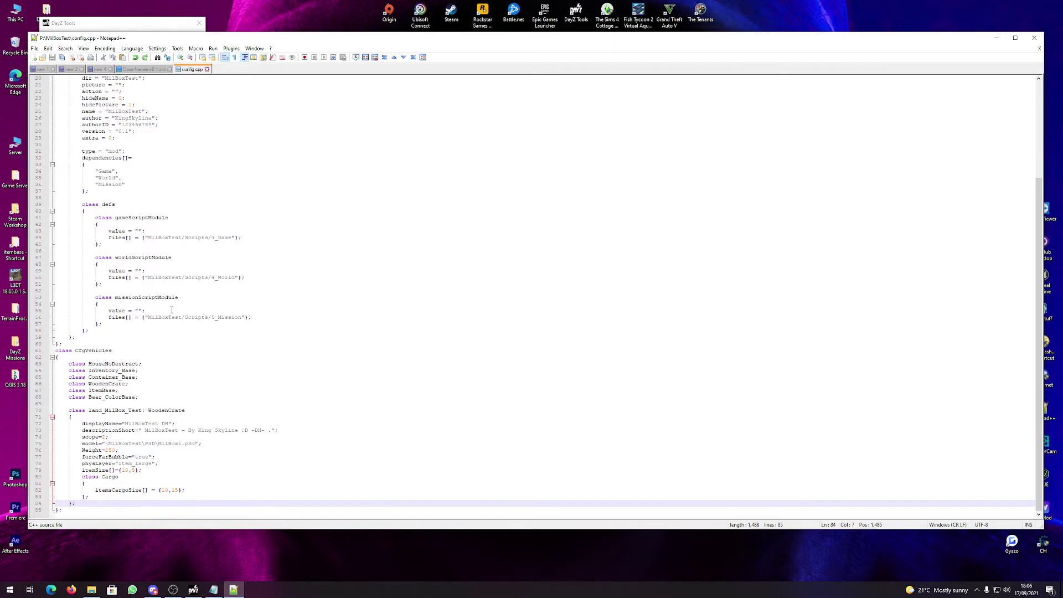
Close Notepad++, open Addon Builder and set P:\MilBoxTest as the source folder.
{"action": "left_click", "coordinate": [1034, 38]}
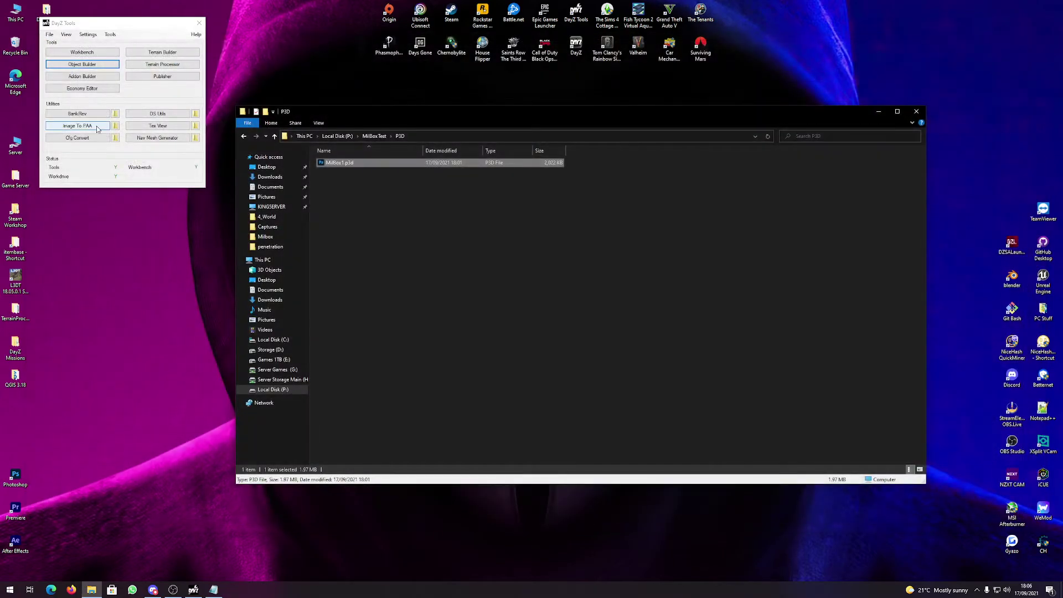
{"action": "left_click", "coordinate": [91, 75]}
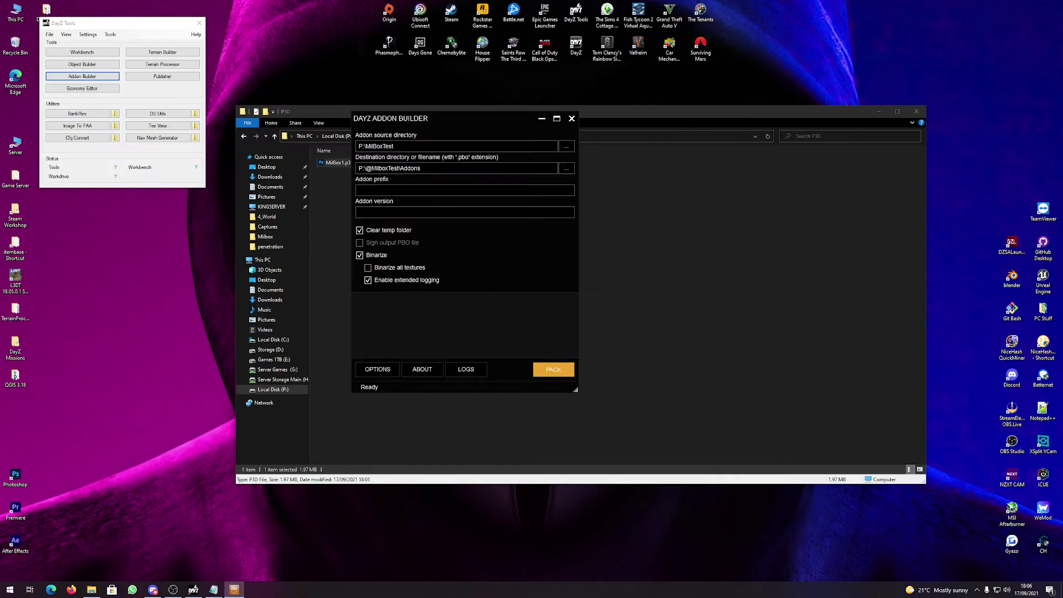
{"action": "left_click", "coordinate": [909, 109]}
{"action": "left_click", "coordinate": [910, 112]}
{"action": "left_click", "coordinate": [567, 147]}
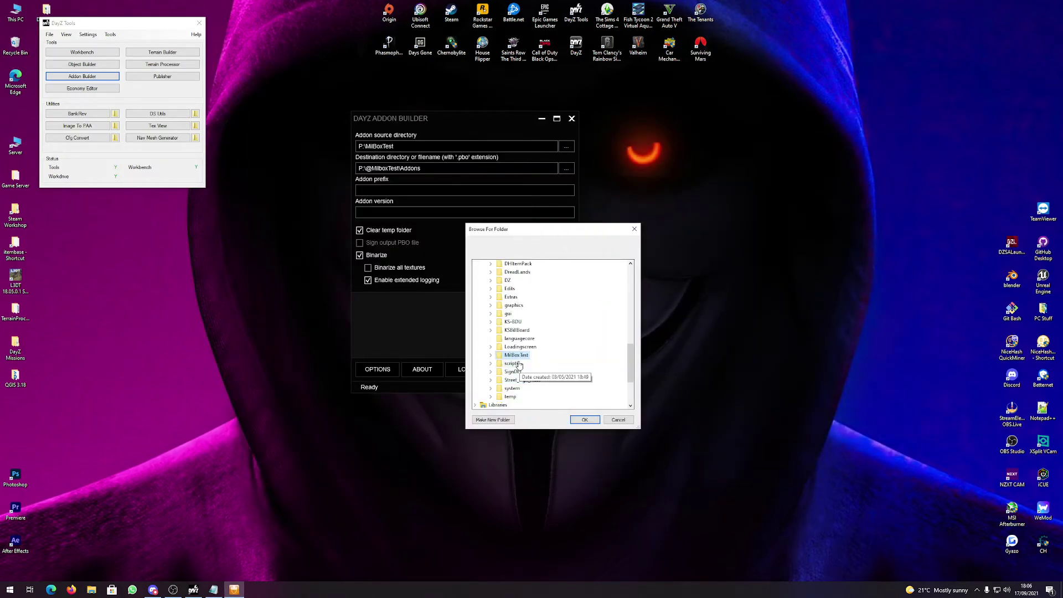
{"action": "left_click", "coordinate": [584, 421]}
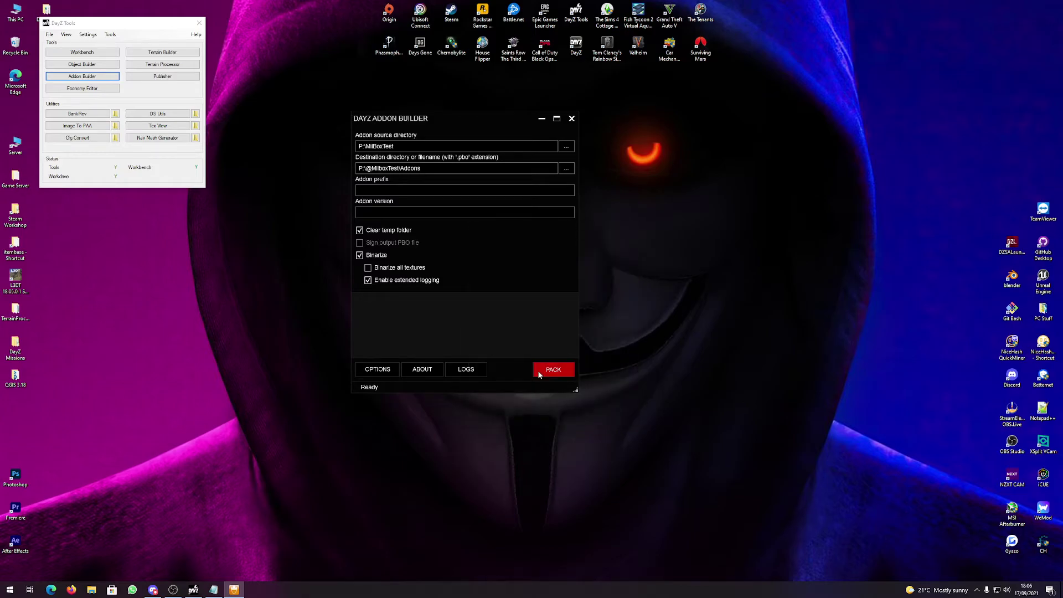
{"action": "left_click", "coordinate": [570, 168]}
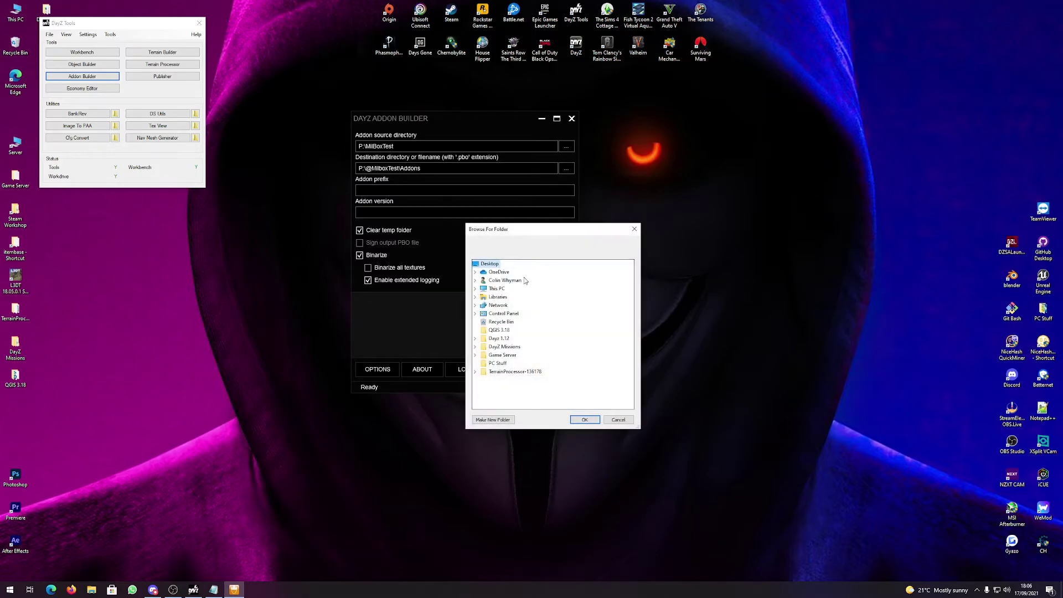
{"action": "double_click", "coordinate": [498, 288]}
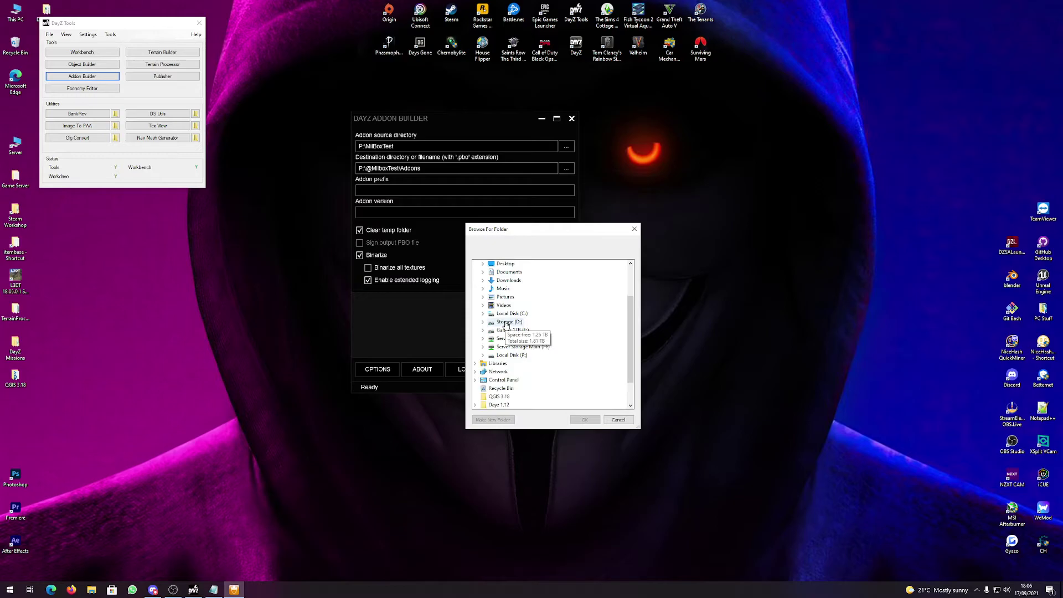
{"action": "scroll", "coordinate": [514, 326], "scroll_direction": "down", "scroll_amount": 3}
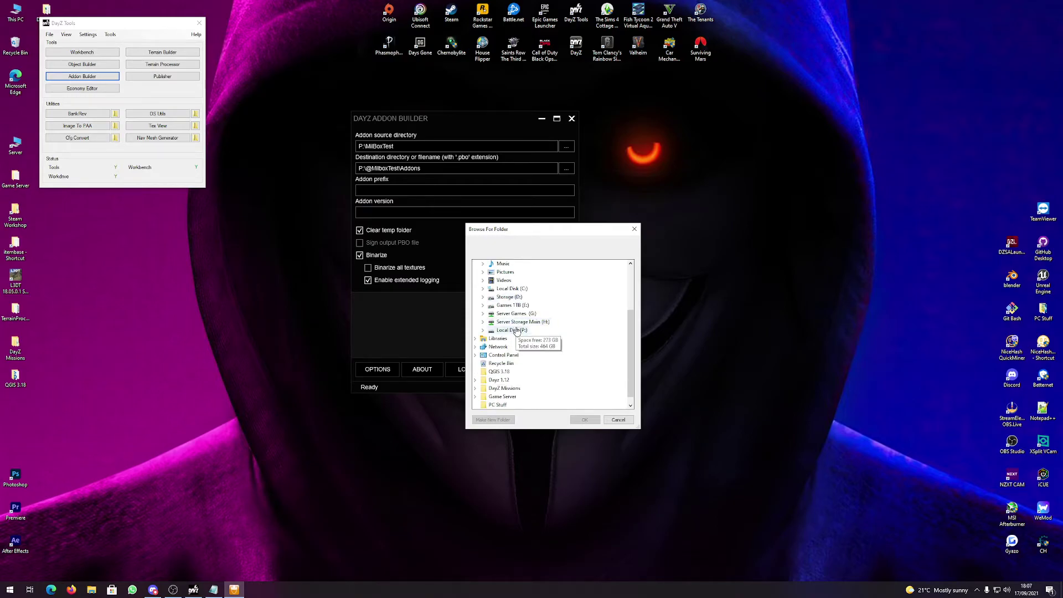
{"action": "double_click", "coordinate": [512, 330]}
{"action": "left_click", "coordinate": [501, 421]}
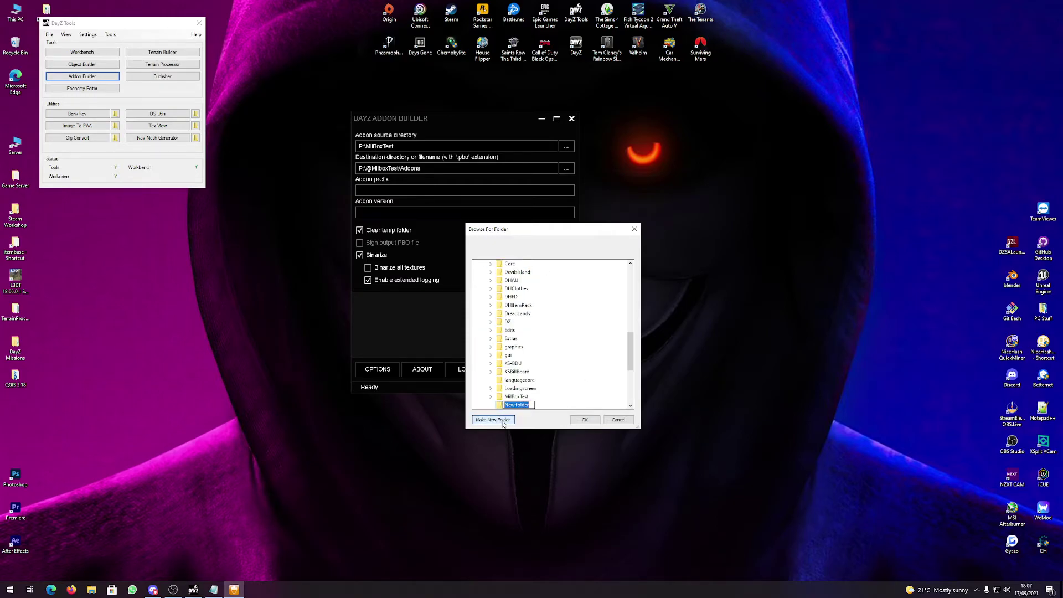
{"action": "type", "text": "@mi"}
{"action": "key", "text": "BackSpace"}
{"action": "type", "text": "MilBoxTw"}
{"action": "type", "text": "s"}
{"action": "key", "text": "BackSpace"}
{"action": "key", "text": "BackSpace"}
{"action": "type", "text": "e"}
{"action": "key", "text": "Return"}
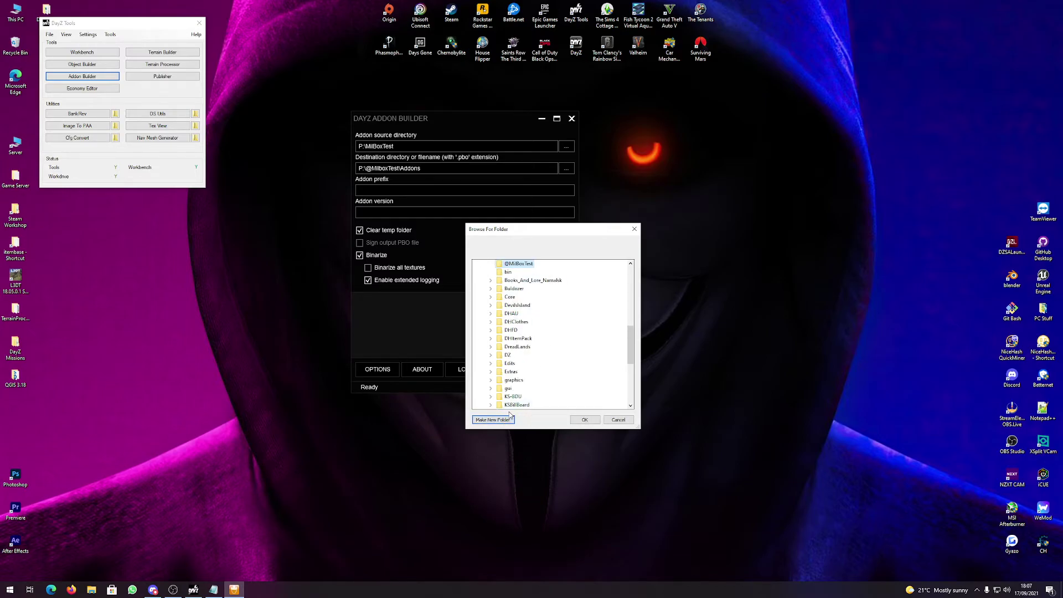
{"action": "left_click", "coordinate": [500, 421]}
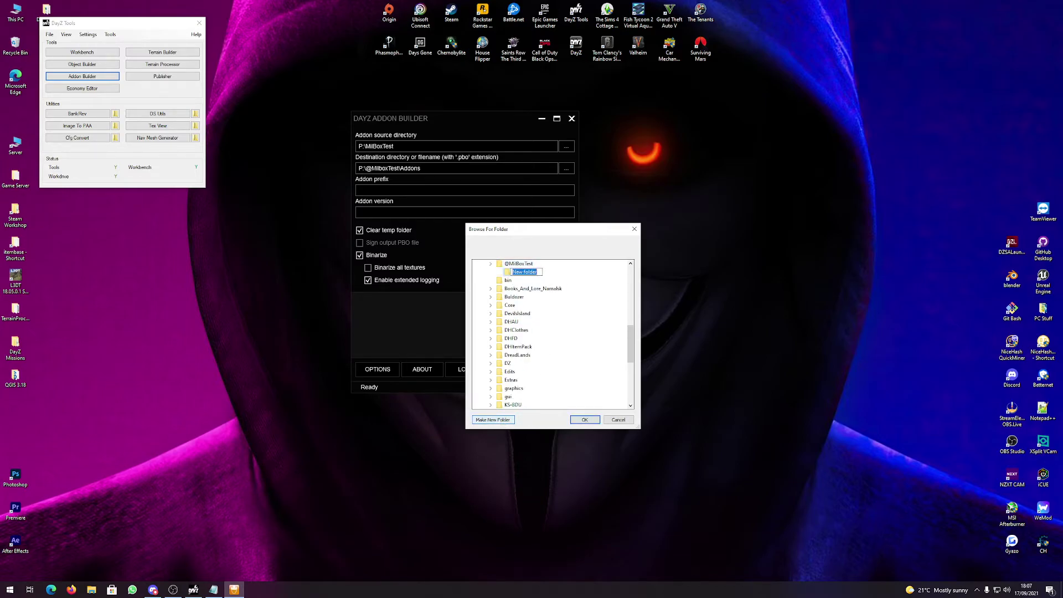
{"action": "key", "text": "Return"}
{"action": "key", "text": "F2"}
{"action": "type", "text": "Addons"}
{"action": "key", "text": "Return"}
{"action": "left_click", "coordinate": [585, 420]}
{"action": "left_click", "coordinate": [553, 369]}
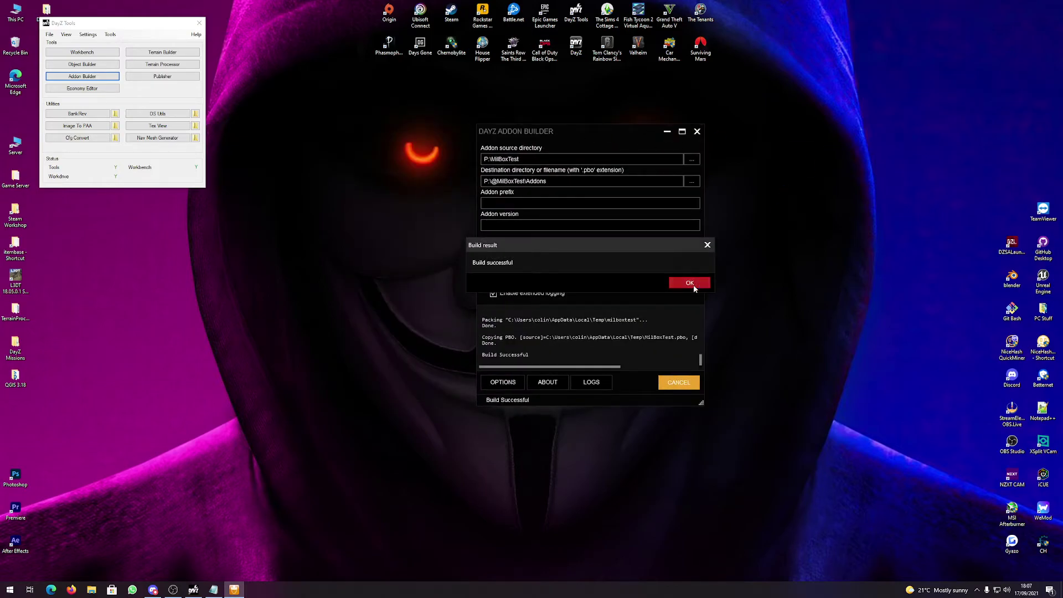
Dismiss the build message, close Addon Builder and launch the DayZ Launcher.
{"action": "left_click", "coordinate": [693, 285]}
{"action": "left_click", "coordinate": [572, 118]}
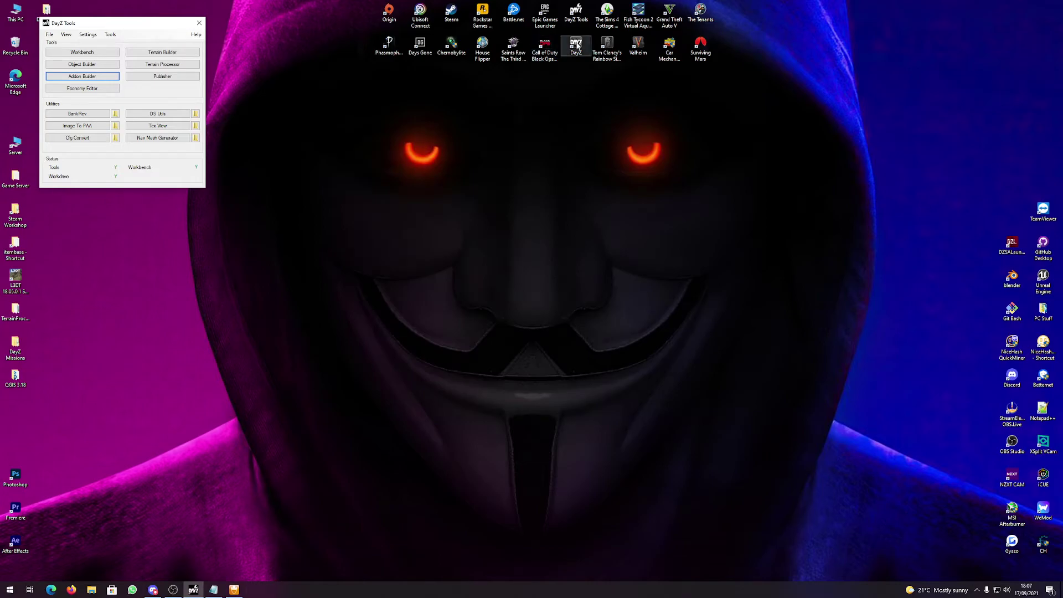
{"action": "double_click", "coordinate": [576, 44]}
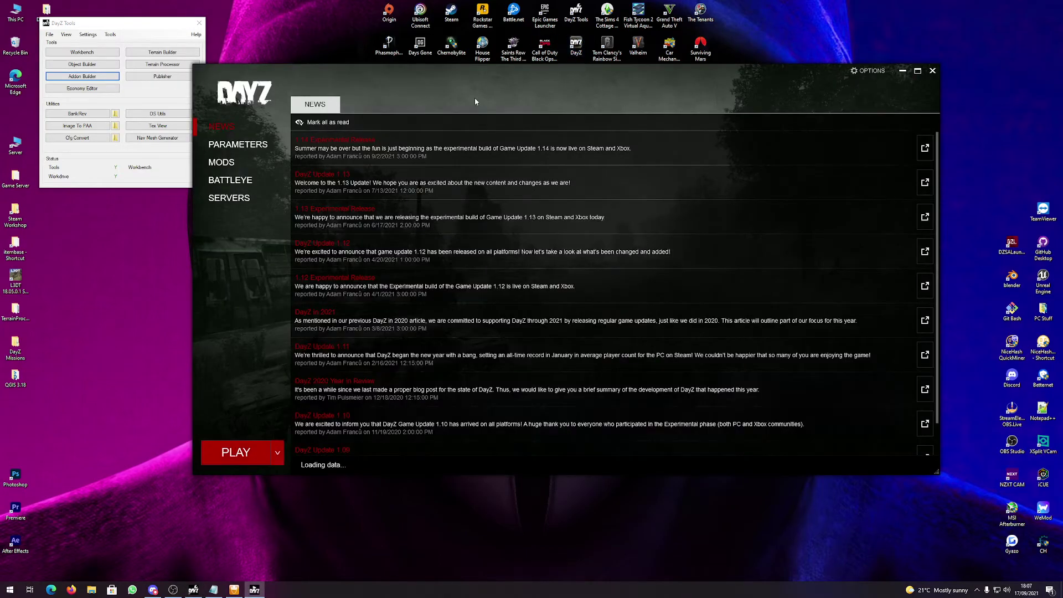
{"action": "left_click", "coordinate": [250, 161]}
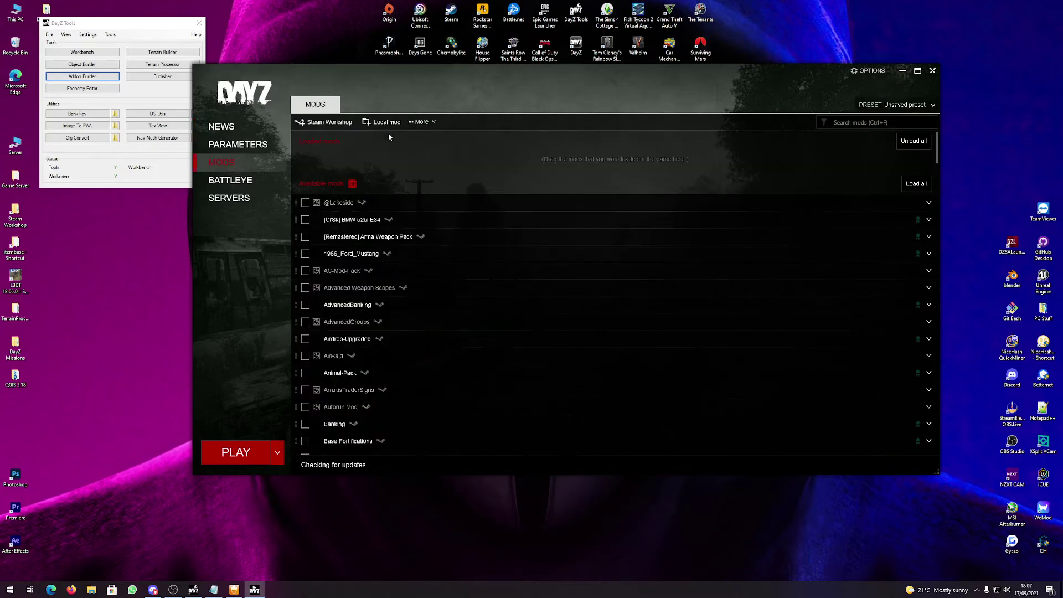
{"action": "left_click", "coordinate": [393, 120]}
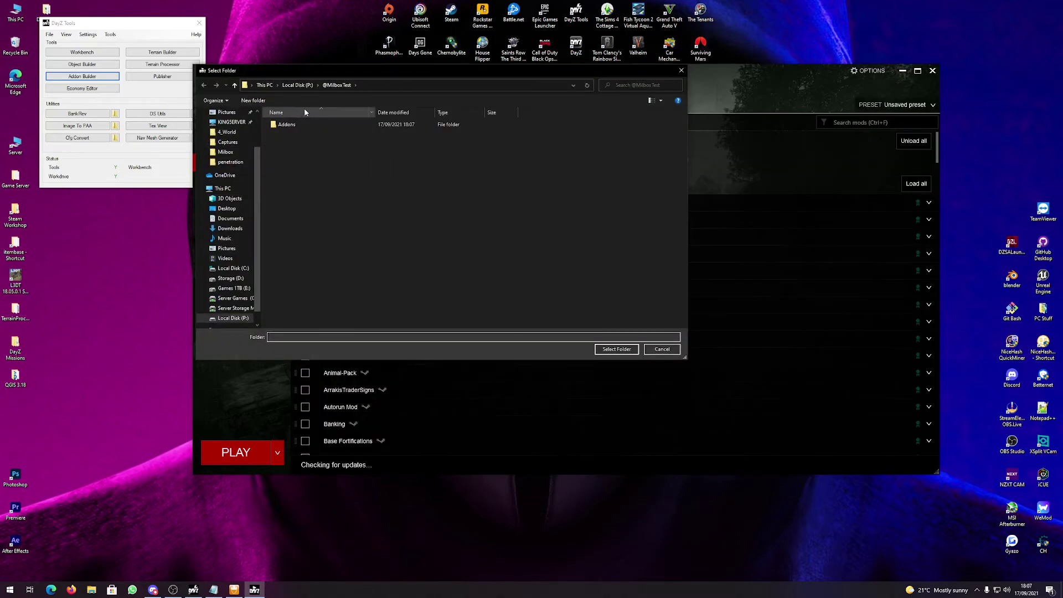
{"action": "left_click", "coordinate": [298, 84]}
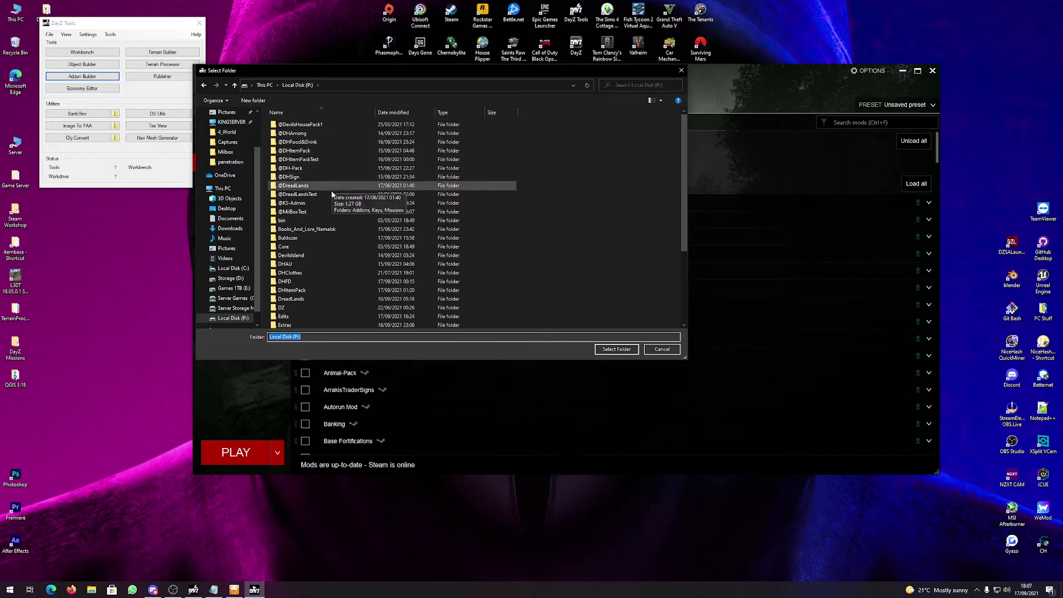
{"action": "left_click", "coordinate": [323, 211]}
{"action": "left_click", "coordinate": [615, 349]}
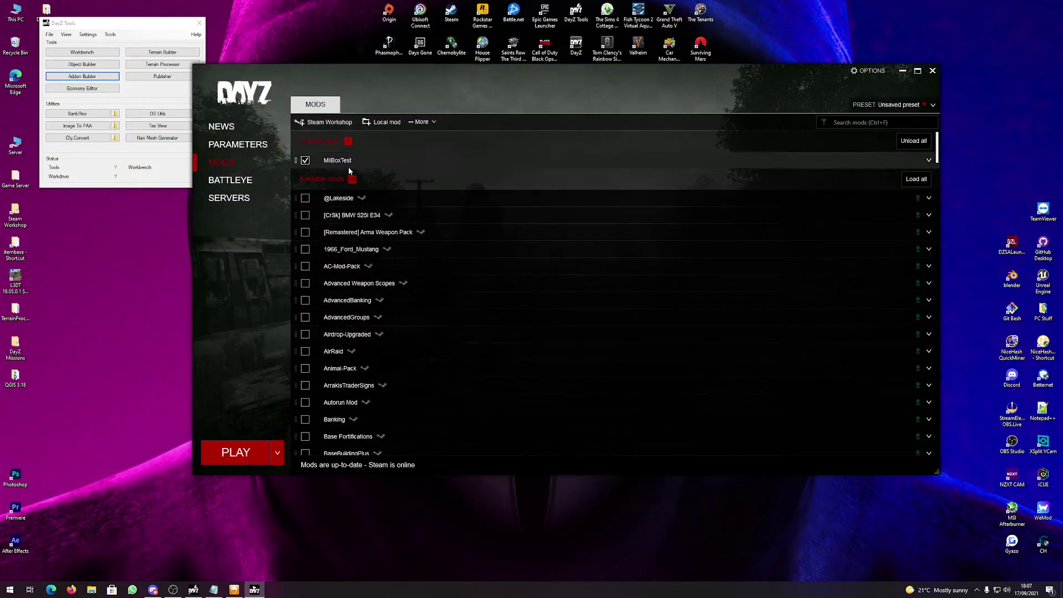
{"action": "left_click", "coordinate": [914, 161]}
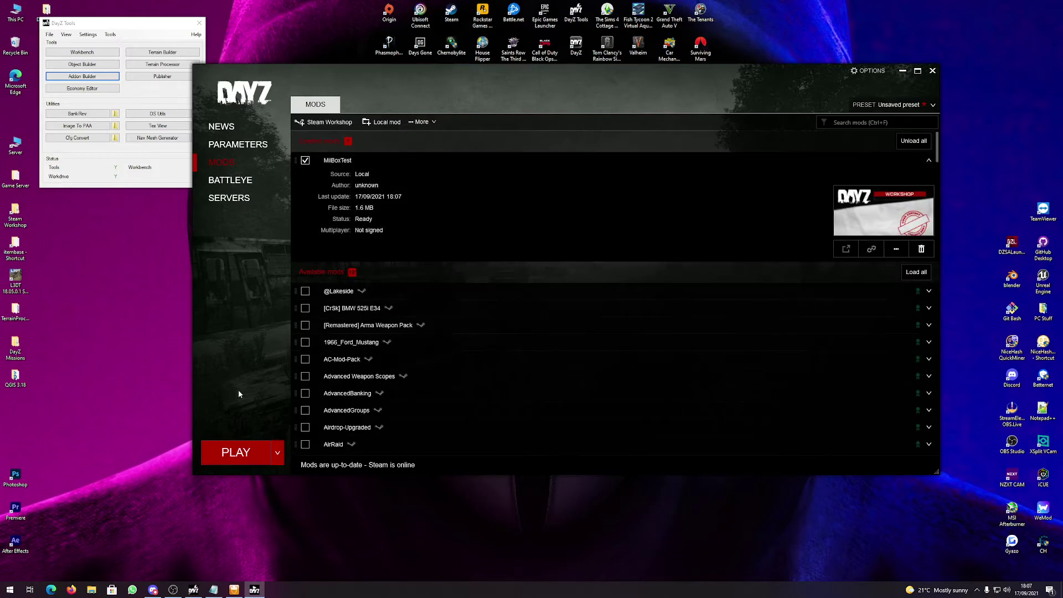
Start DayZ with MilBoxTest loaded and wait for it to load into the world.
{"action": "left_click", "coordinate": [222, 454]}
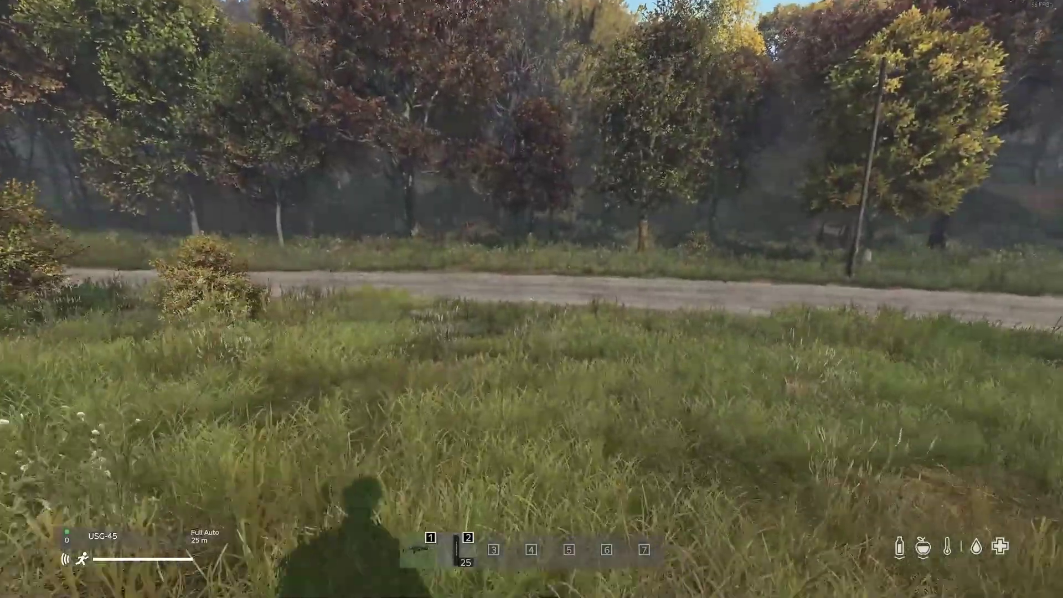
Move onto the road, then spawn land_MilBox_Test from the admin object list found by 'milb'.
{"action": "key", "text": "1"}
{"action": "key", "text": "1"}
{"action": "key", "text": "w"}
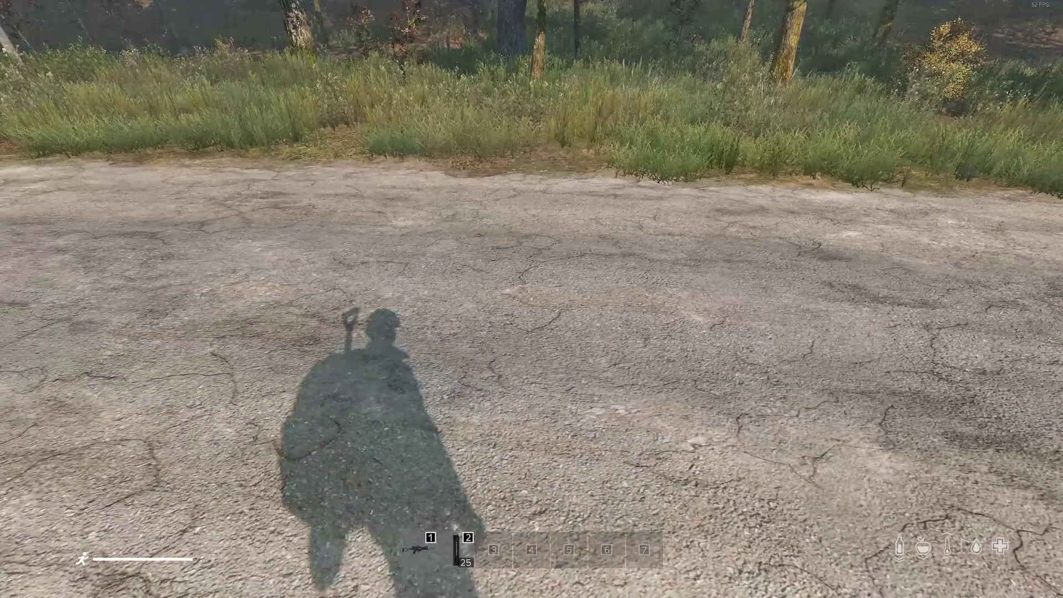
{"action": "key", "text": "y"}
{"action": "left_click", "coordinate": [1039, 40]}
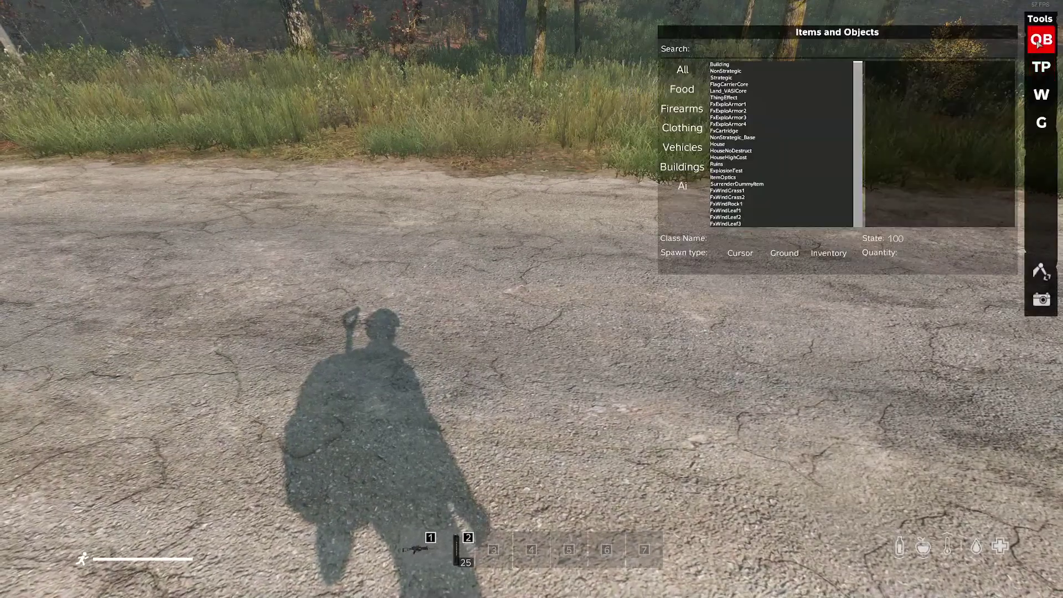
{"action": "type", "text": "mil"}
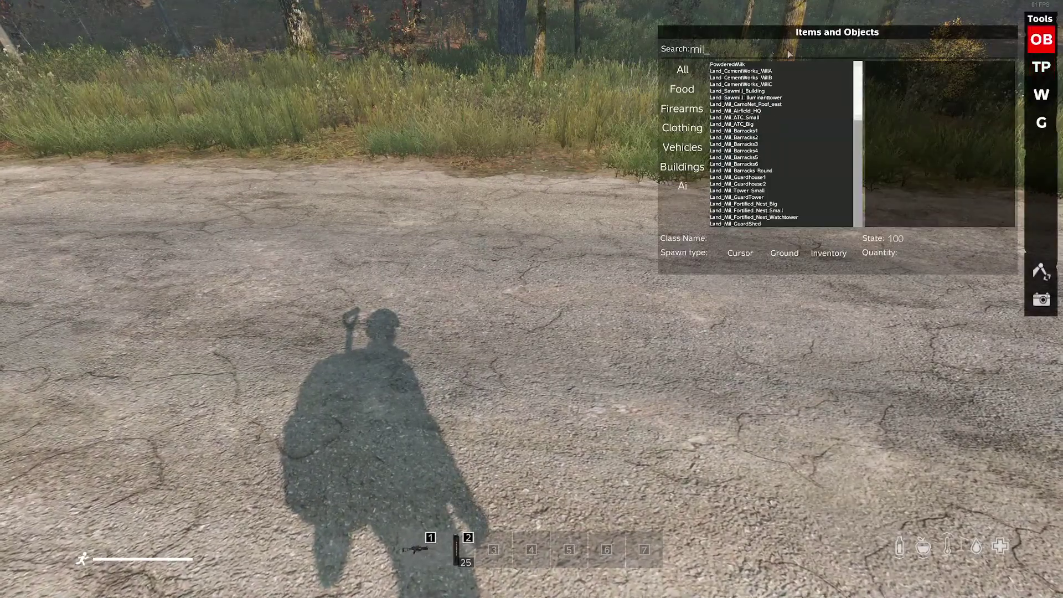
{"action": "type", "text": "b"}
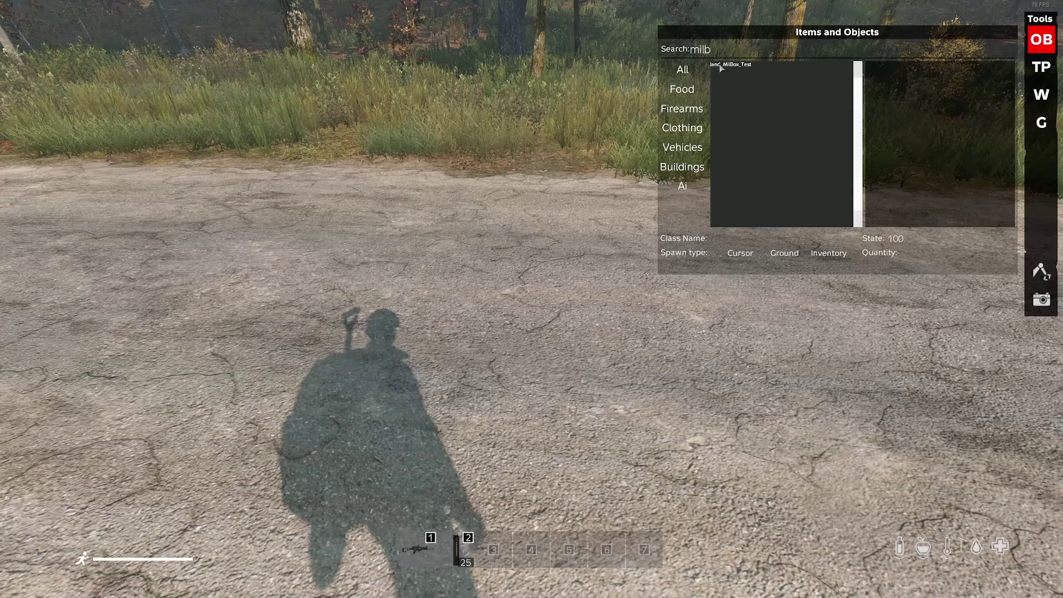
{"action": "left_click", "coordinate": [729, 66]}
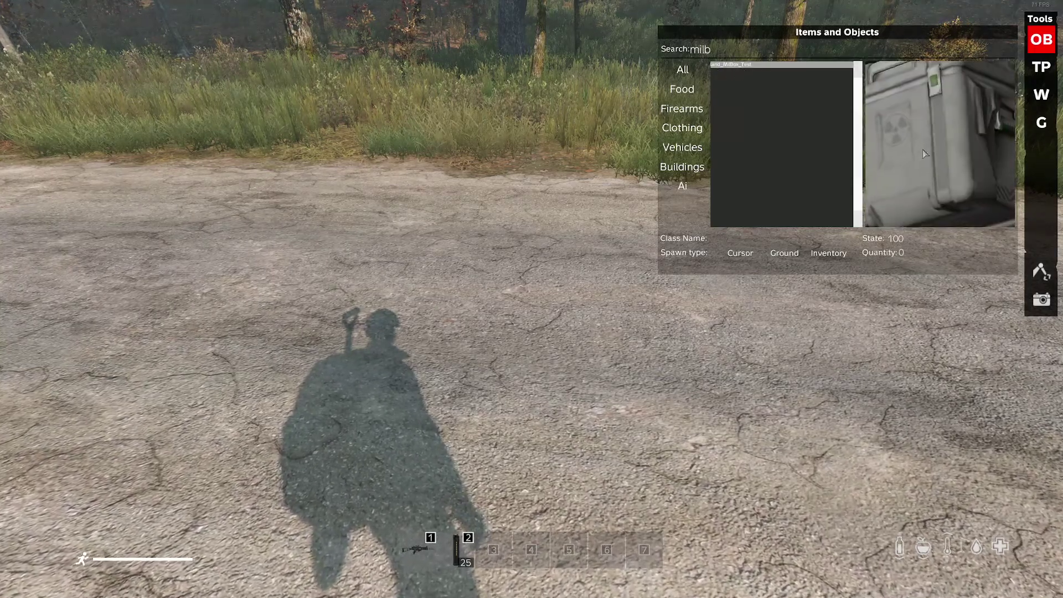
{"action": "mouse_move", "coordinate": [983, 159]}
{"action": "left_mouse_down"}
{"action": "mouse_move", "coordinate": [944, 194]}
{"action": "mouse_move", "coordinate": [951, 164]}
{"action": "mouse_move", "coordinate": [961, 172]}
{"action": "mouse_move", "coordinate": [955, 208]}
{"action": "mouse_move", "coordinate": [920, 169]}
{"action": "mouse_move", "coordinate": [933, 157]}
{"action": "mouse_move", "coordinate": [968, 160]}
{"action": "left_mouse_up"}
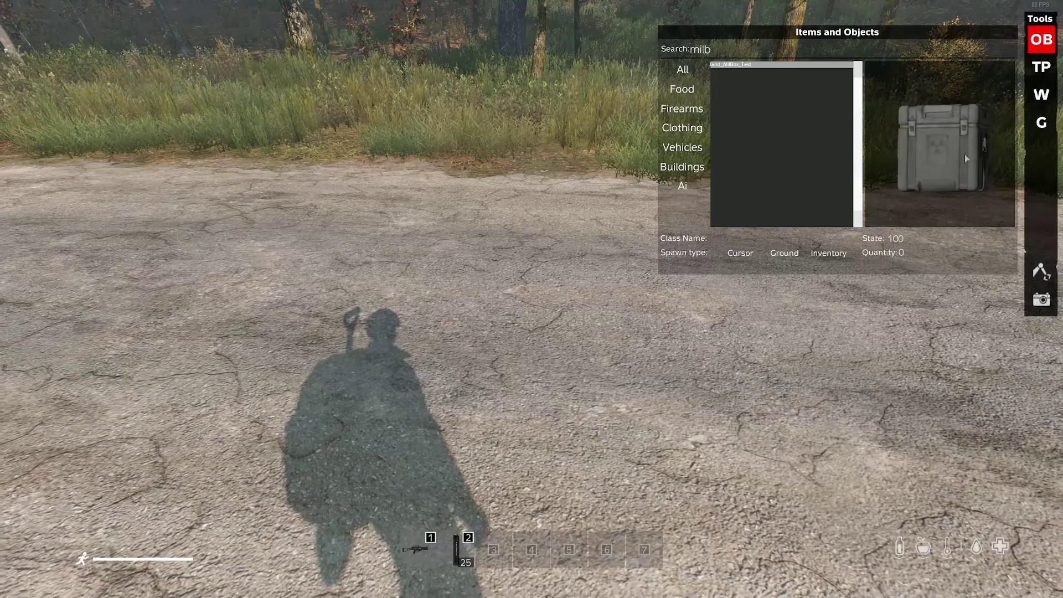
{"action": "left_click", "coordinate": [740, 252]}
Walk up to the crate and view its empty MILBOXTEST DH 0/150 cargo in the Vicinity inventory.
{"action": "key", "text": "Escape"}
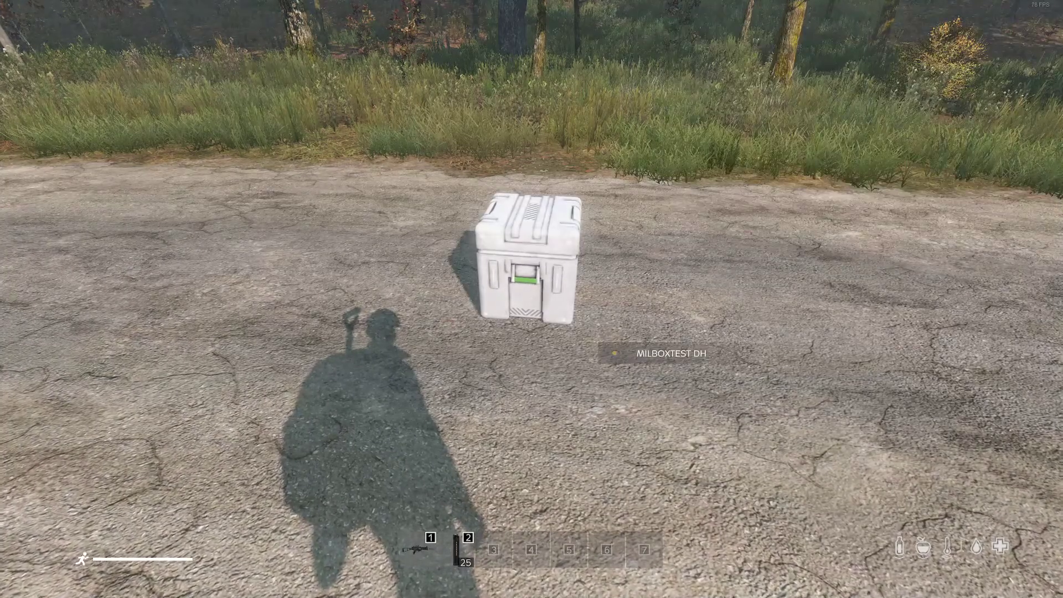
{"action": "key", "text": "w"}
{"action": "key", "text": "w"}
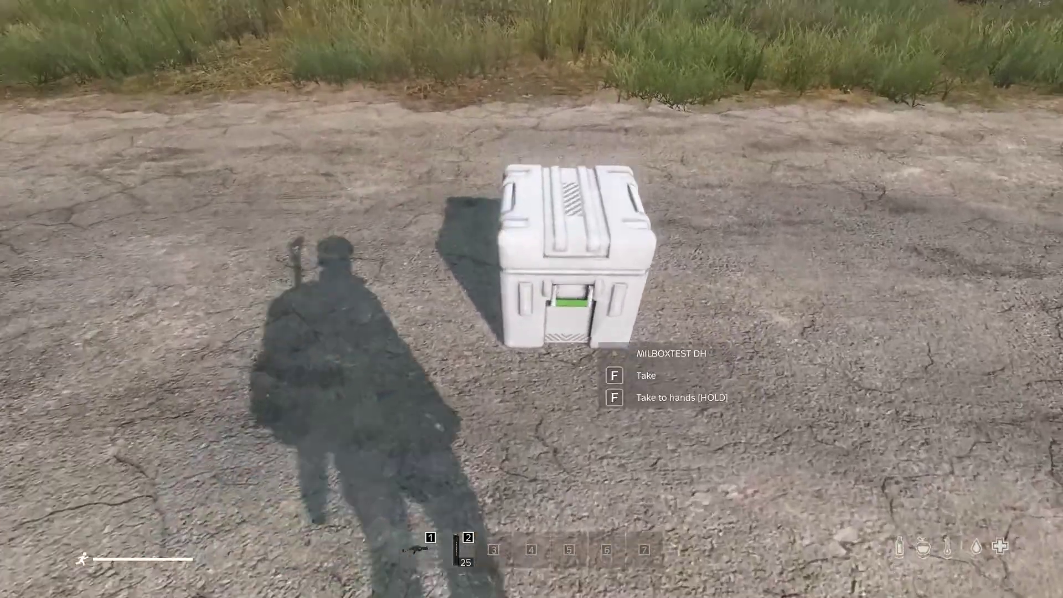
{"action": "key", "text": "w"}
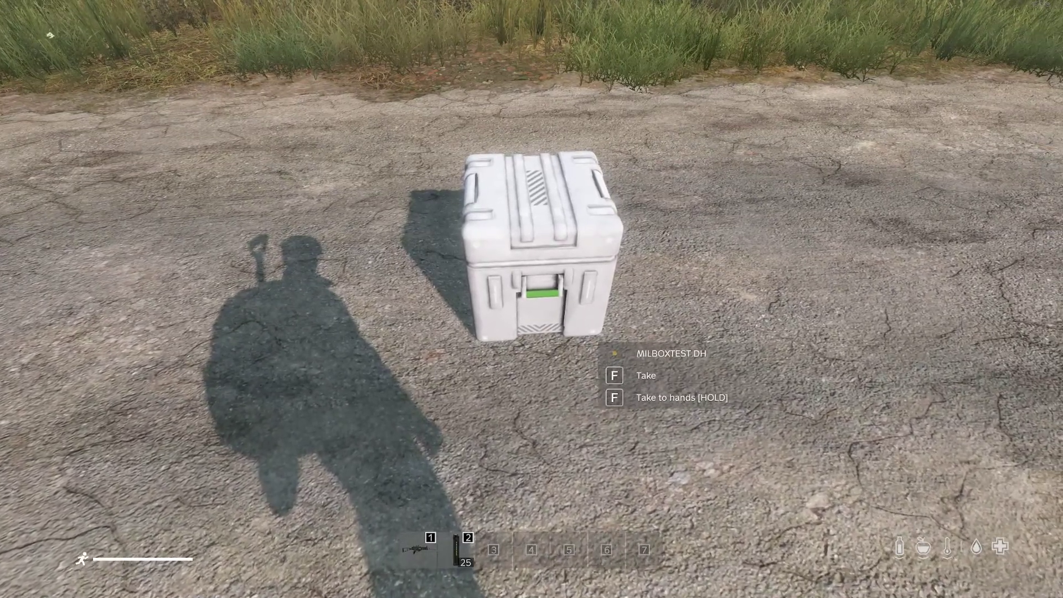
{"action": "key", "text": "Tab"}
{"action": "scroll", "coordinate": [249, 375], "scroll_direction": "down", "scroll_amount": 2}
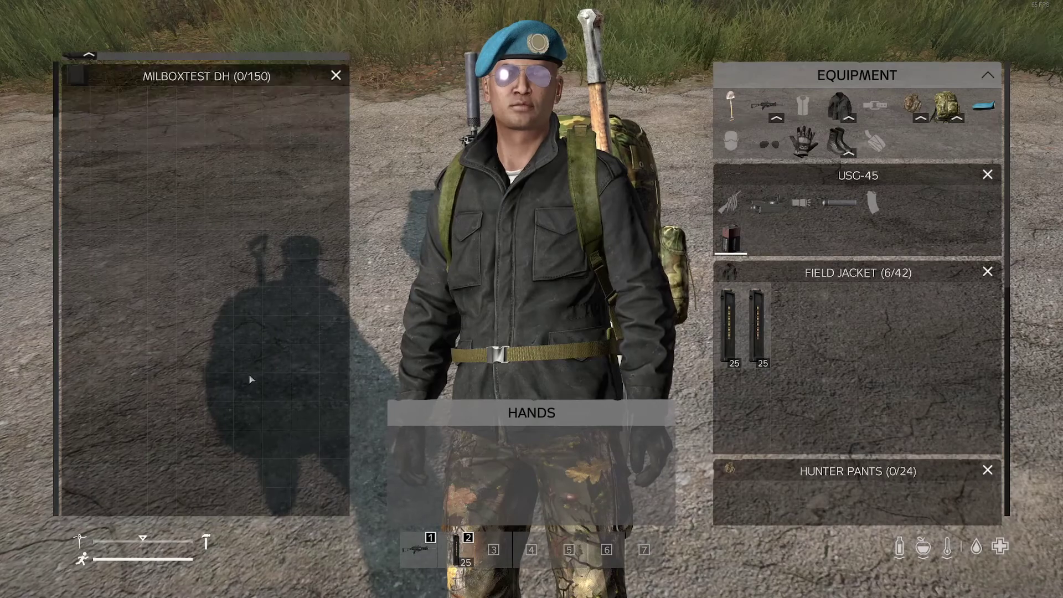
{"action": "scroll", "coordinate": [249, 375], "scroll_direction": "up", "scroll_amount": 2}
{"action": "mouse_move", "coordinate": [79, 105]}
{"action": "left_mouse_down"}
{"action": "mouse_move", "coordinate": [216, 177]}
{"action": "mouse_move", "coordinate": [742, 281]}
{"action": "mouse_move", "coordinate": [763, 312]}
{"action": "mouse_move", "coordinate": [735, 283]}
{"action": "mouse_move", "coordinate": [721, 206]}
{"action": "mouse_move", "coordinate": [215, 134]}
{"action": "mouse_move", "coordinate": [82, 94]}
{"action": "left_mouse_up"}
{"action": "scroll", "coordinate": [743, 281], "scroll_direction": "down", "scroll_amount": 3}
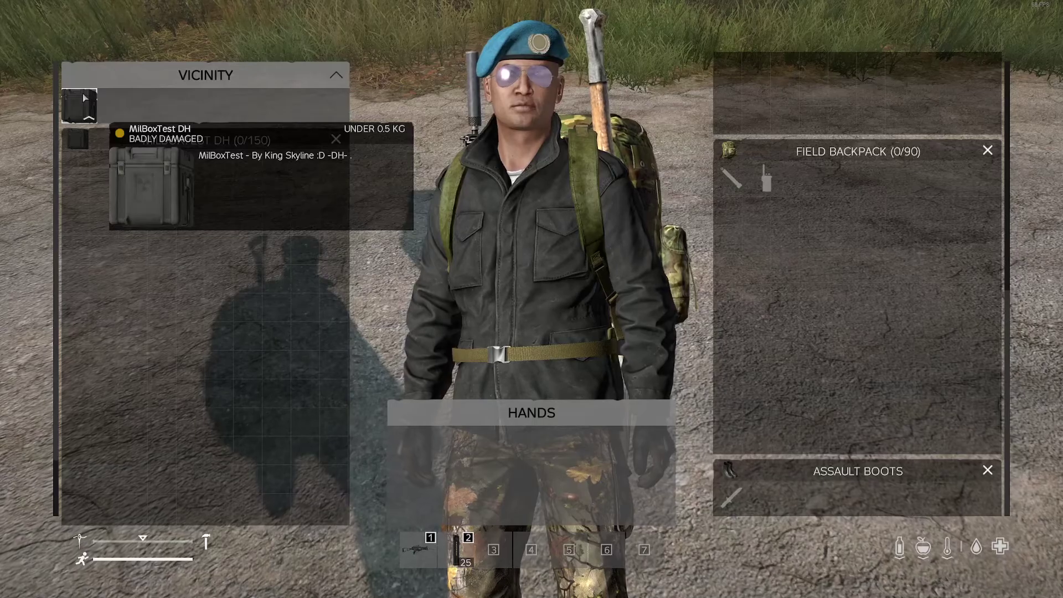
Take the crate into the hands, place it back on the road, and walk around it.
{"action": "key", "text": "Tab"}
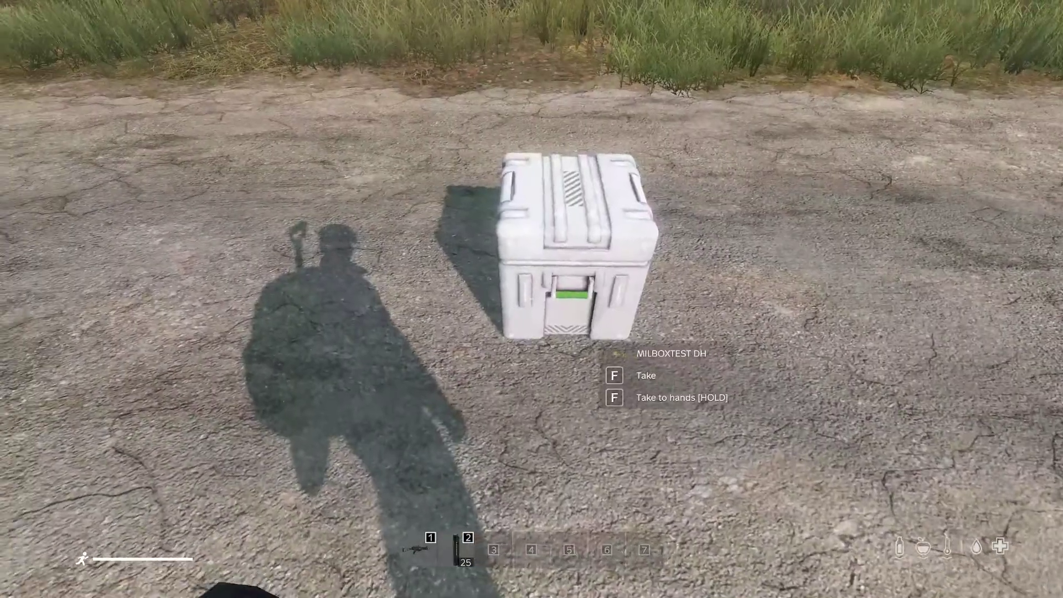
{"action": "key", "text": "a"}
{"action": "key", "text": "w"}
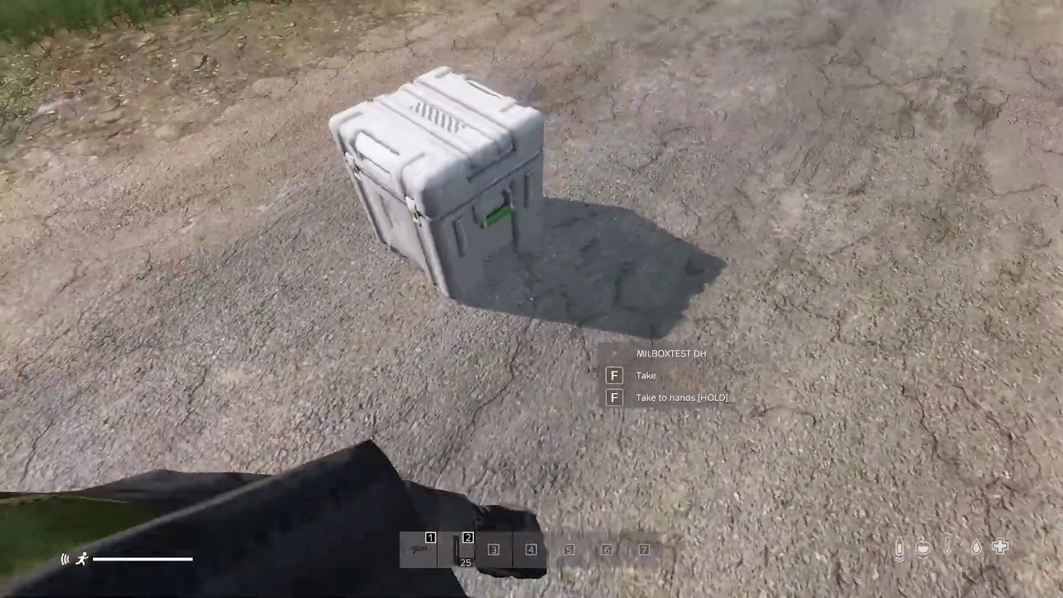
{"action": "key", "text": "f"}
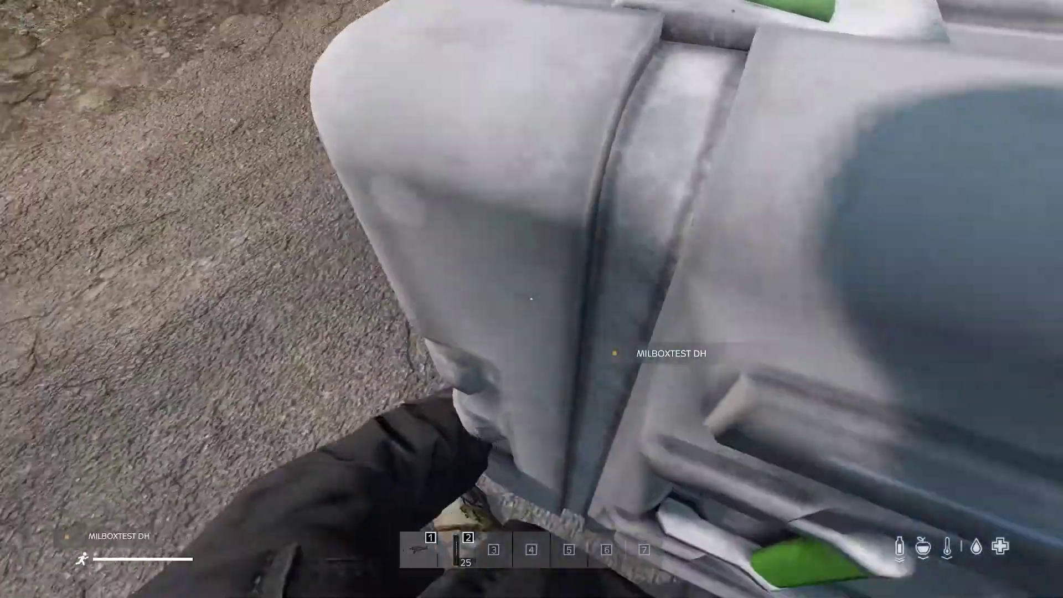
{"action": "key", "text": "g"}
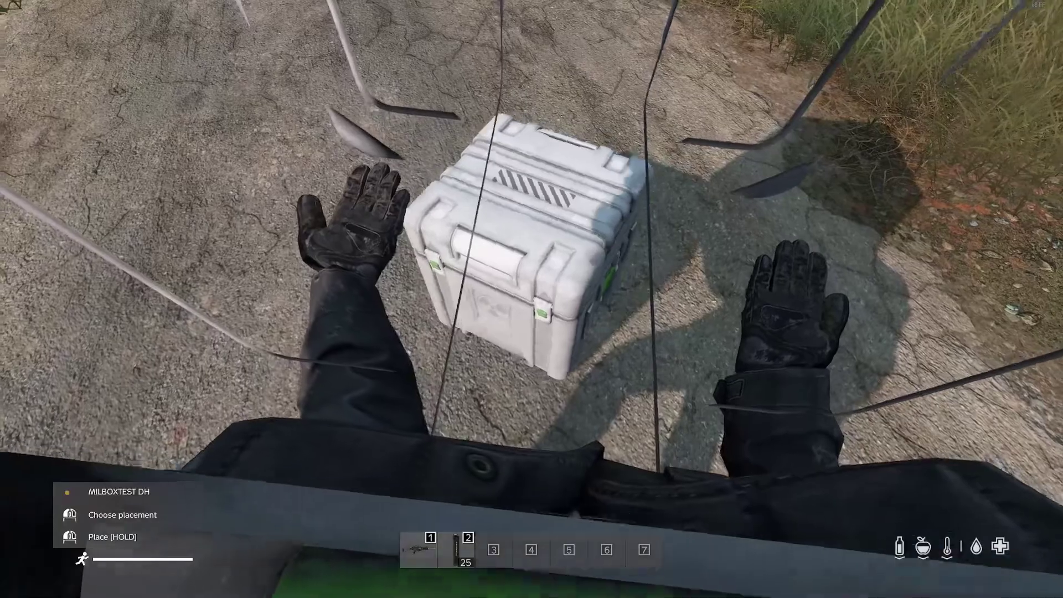
{"action": "left_click", "coordinate": [531, 299]}
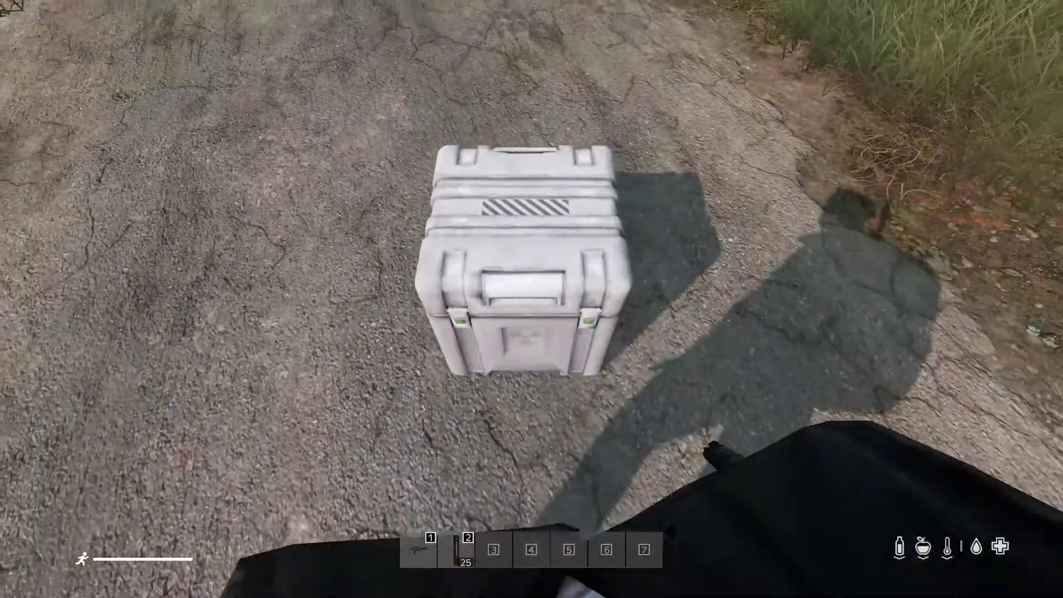
{"action": "key", "text": "w"}
{"action": "key", "text": "s"}
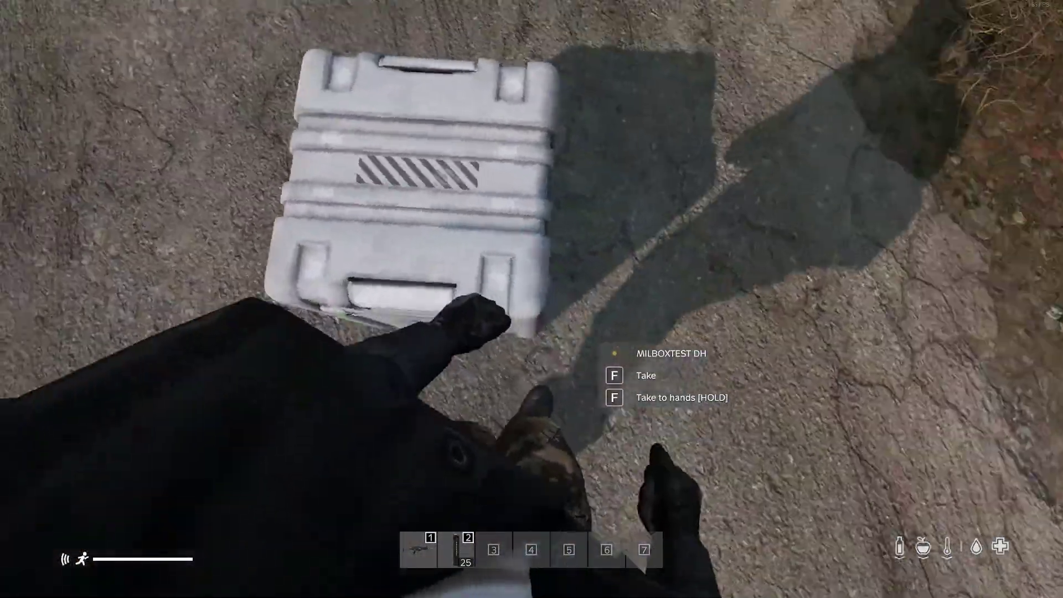
{"action": "key", "text": "w"}
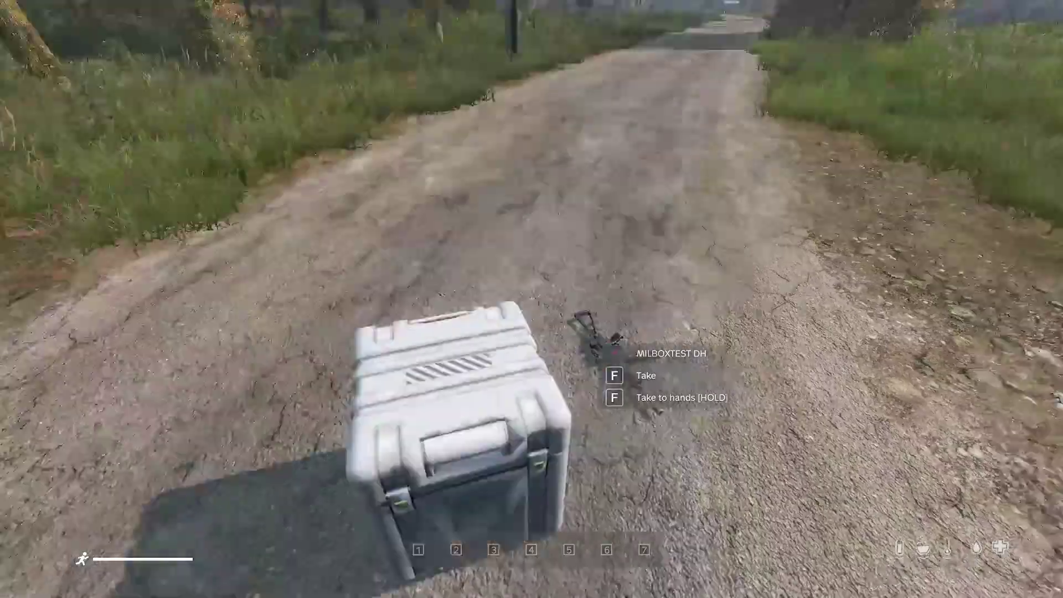
Exit DayZ through the pause and main menus, then close the DayZ Launcher.
{"action": "key", "text": "Escape"}
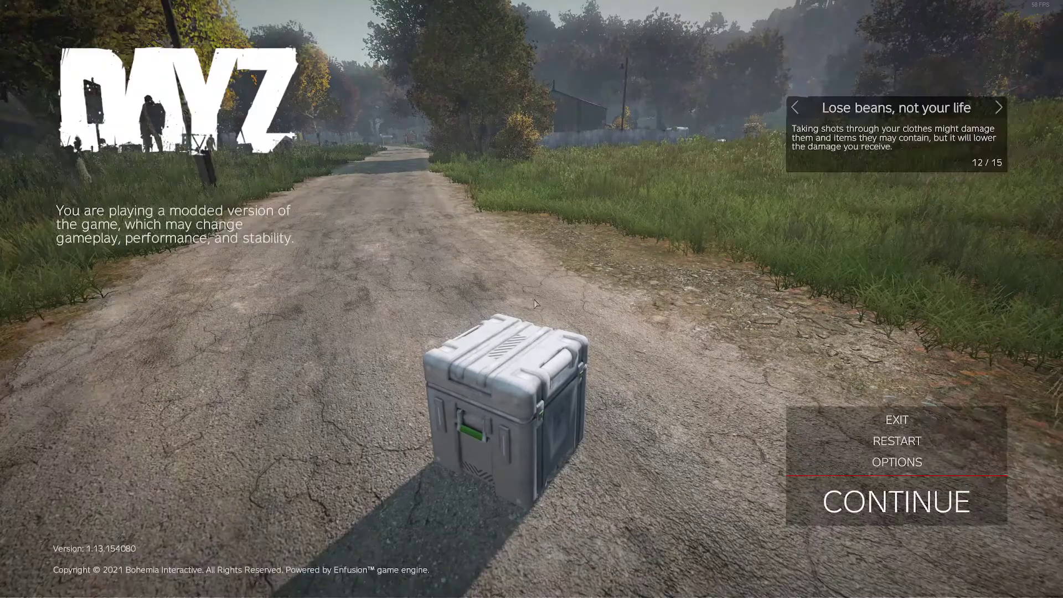
{"action": "left_click", "coordinate": [886, 421]}
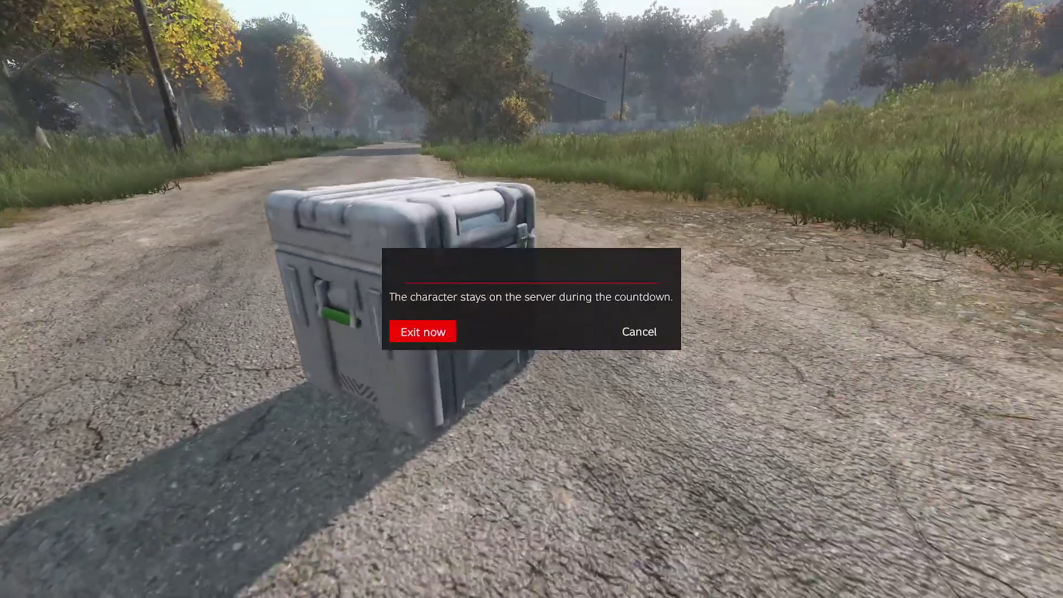
{"action": "left_click", "coordinate": [427, 330]}
{"action": "key", "text": "Escape"}
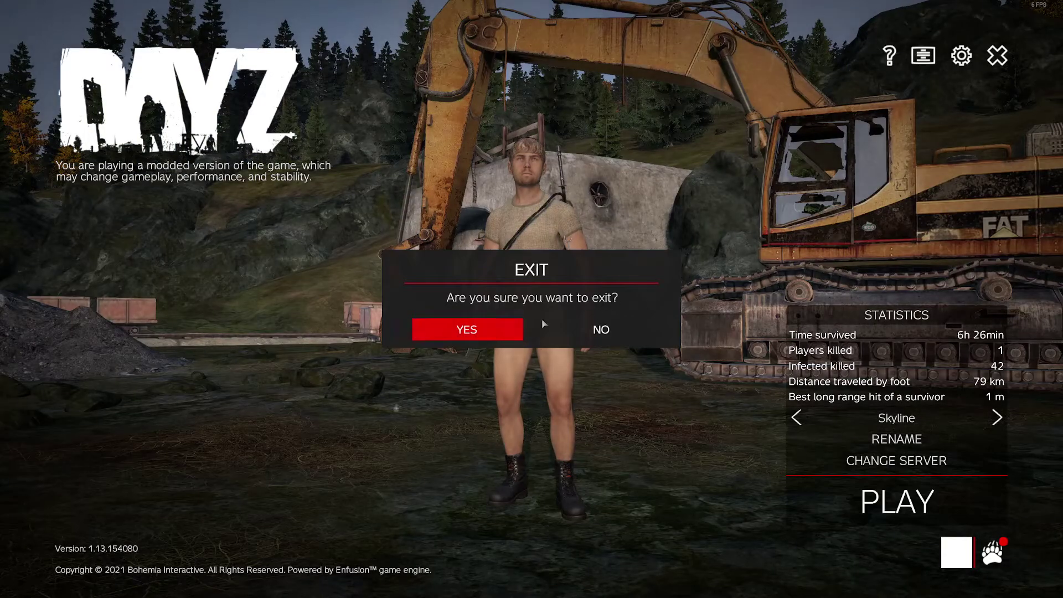
{"action": "left_click", "coordinate": [480, 326]}
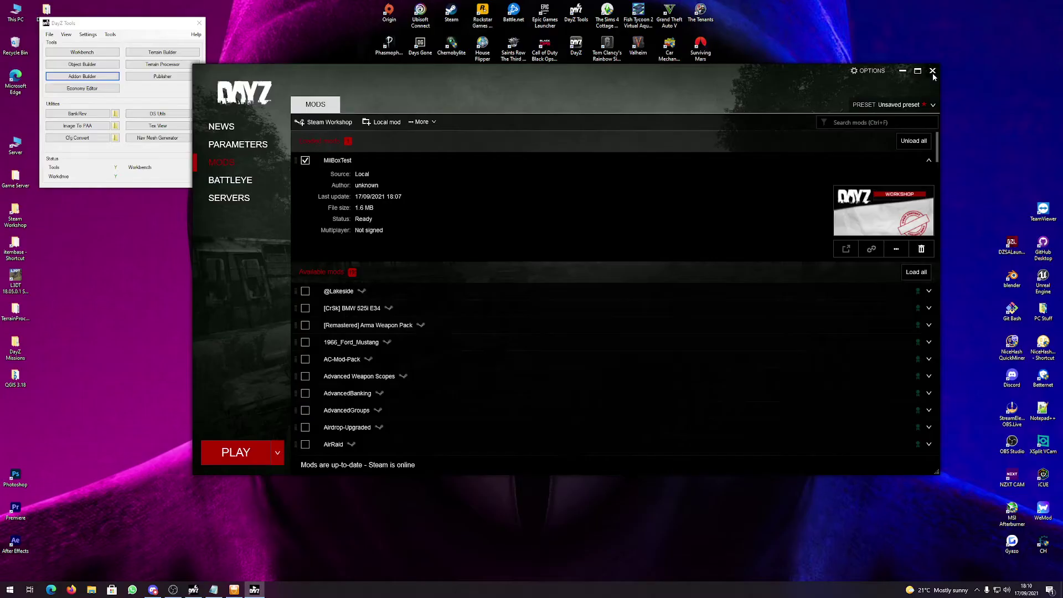
{"action": "left_click", "coordinate": [932, 72]}
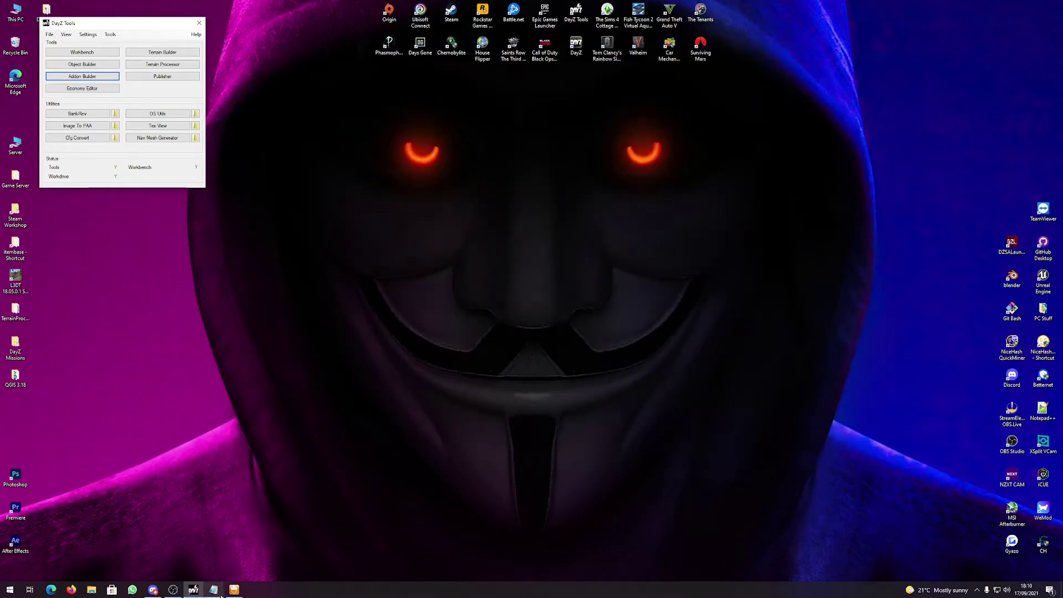